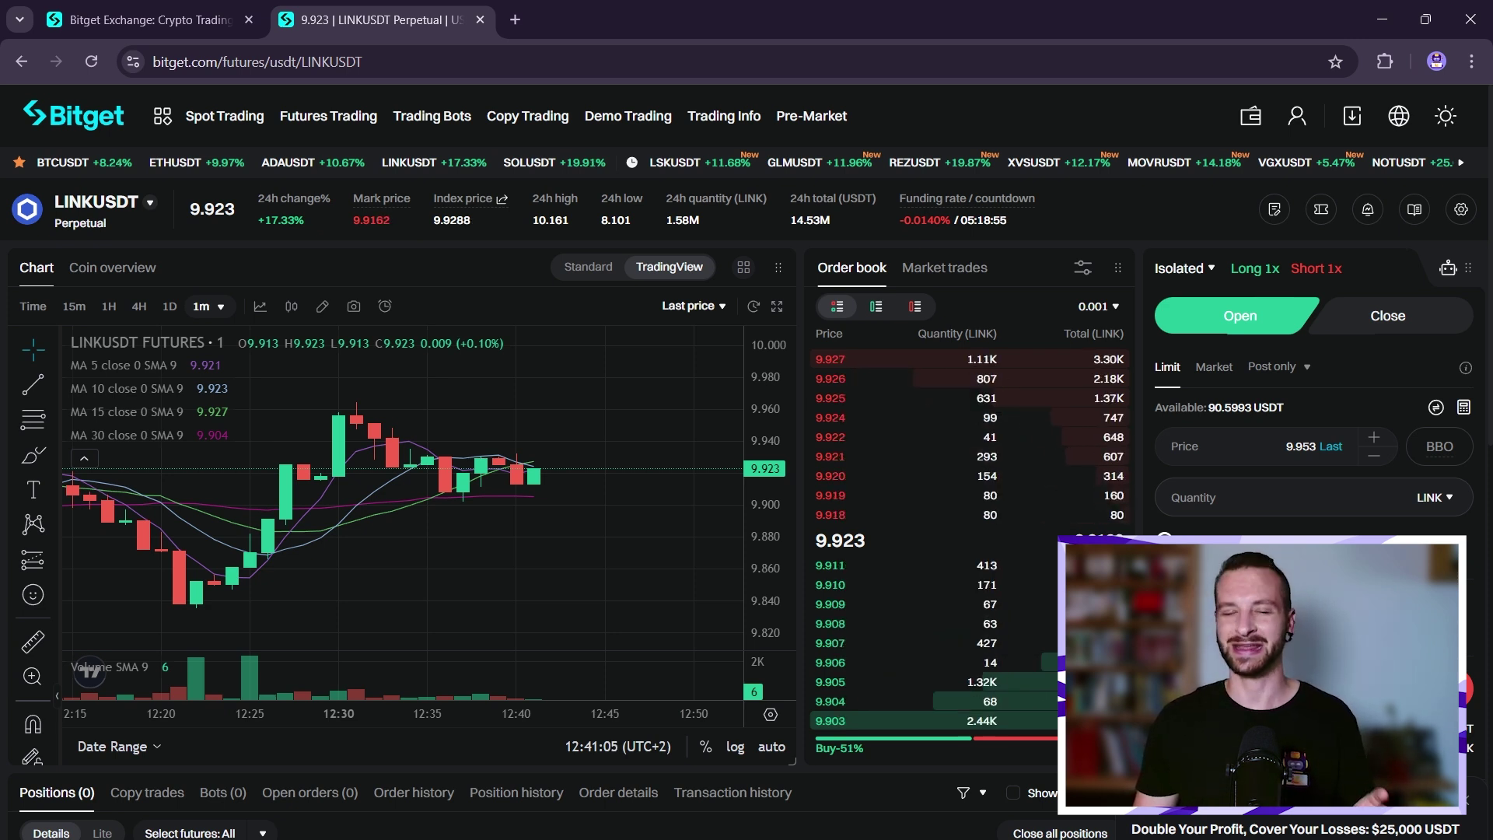
key("alt+Tab")
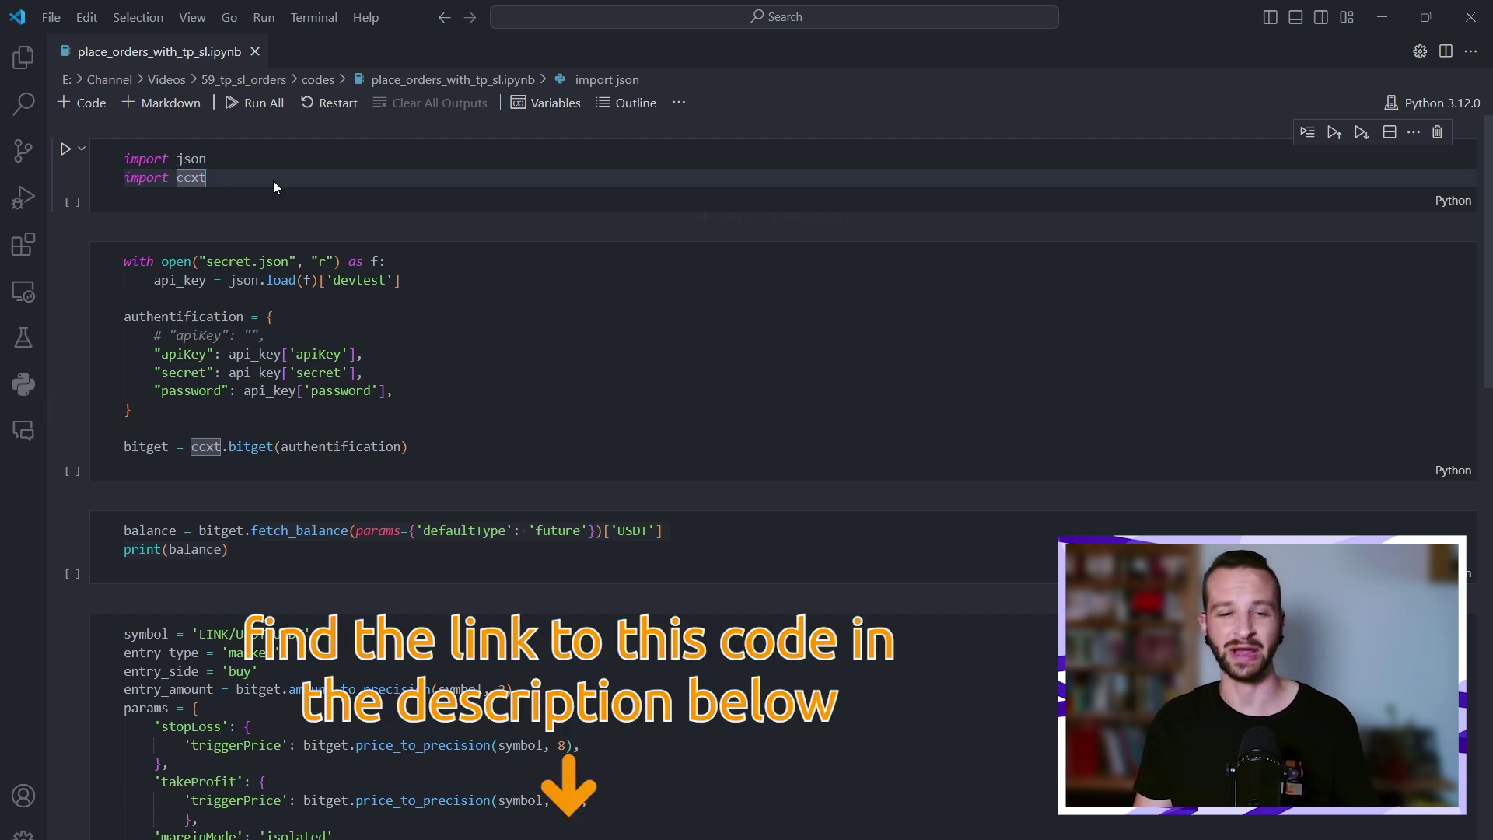
key("shift+Home")
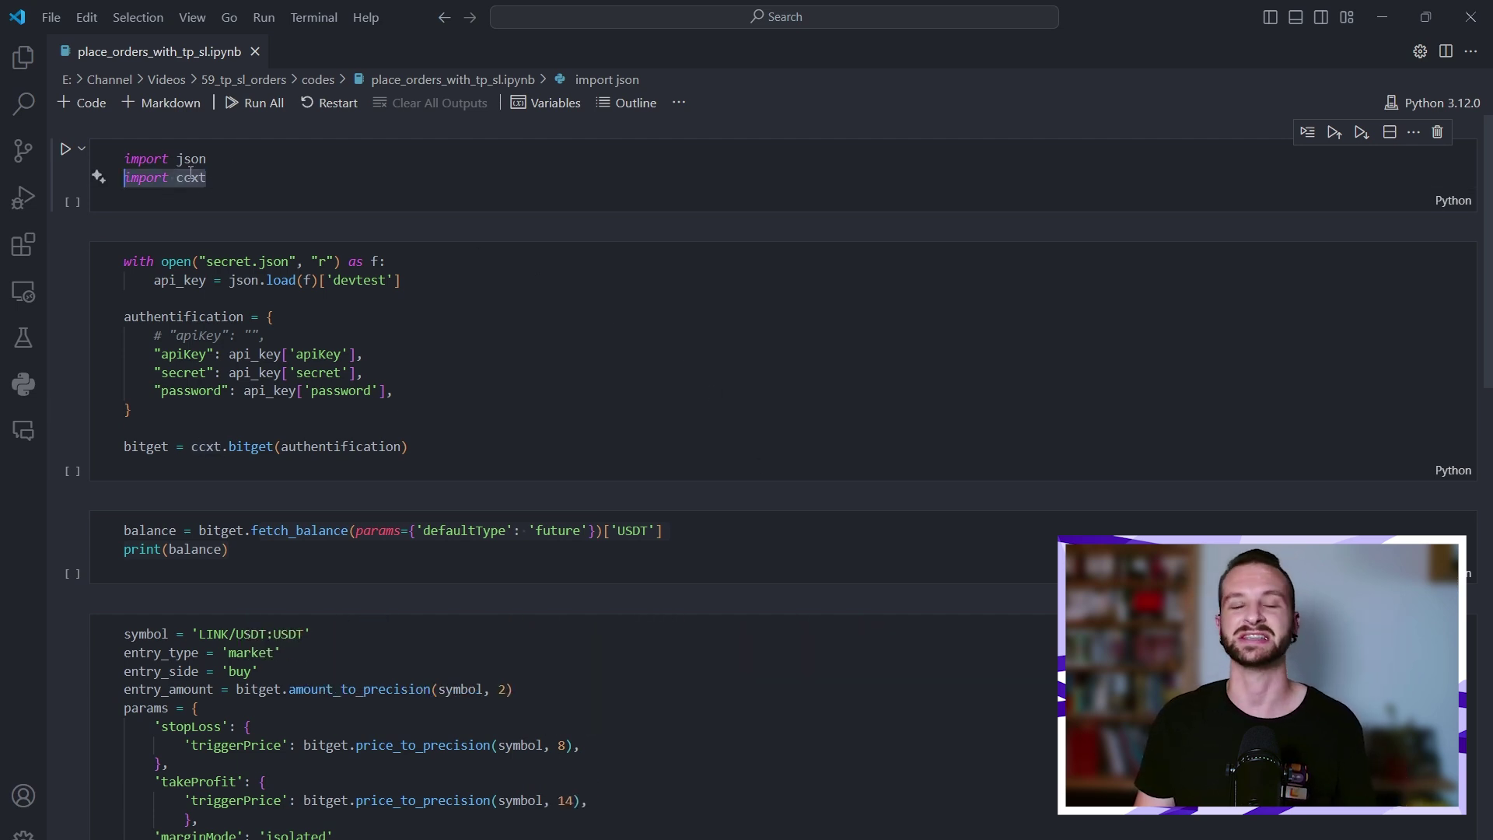
mouse_move(332, 428)
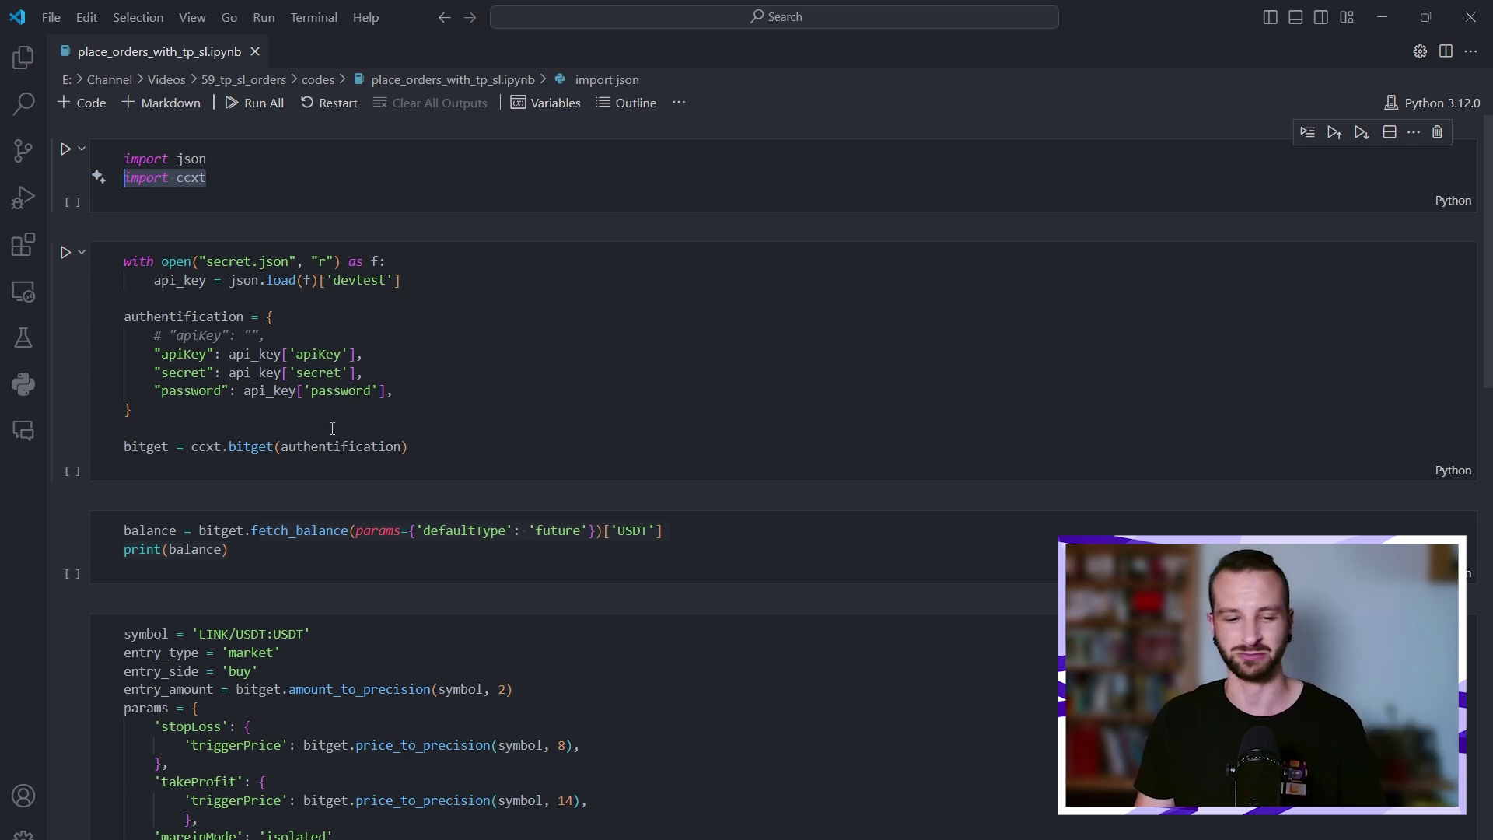
scroll(313, 408, "down", 1)
double_click(292, 482)
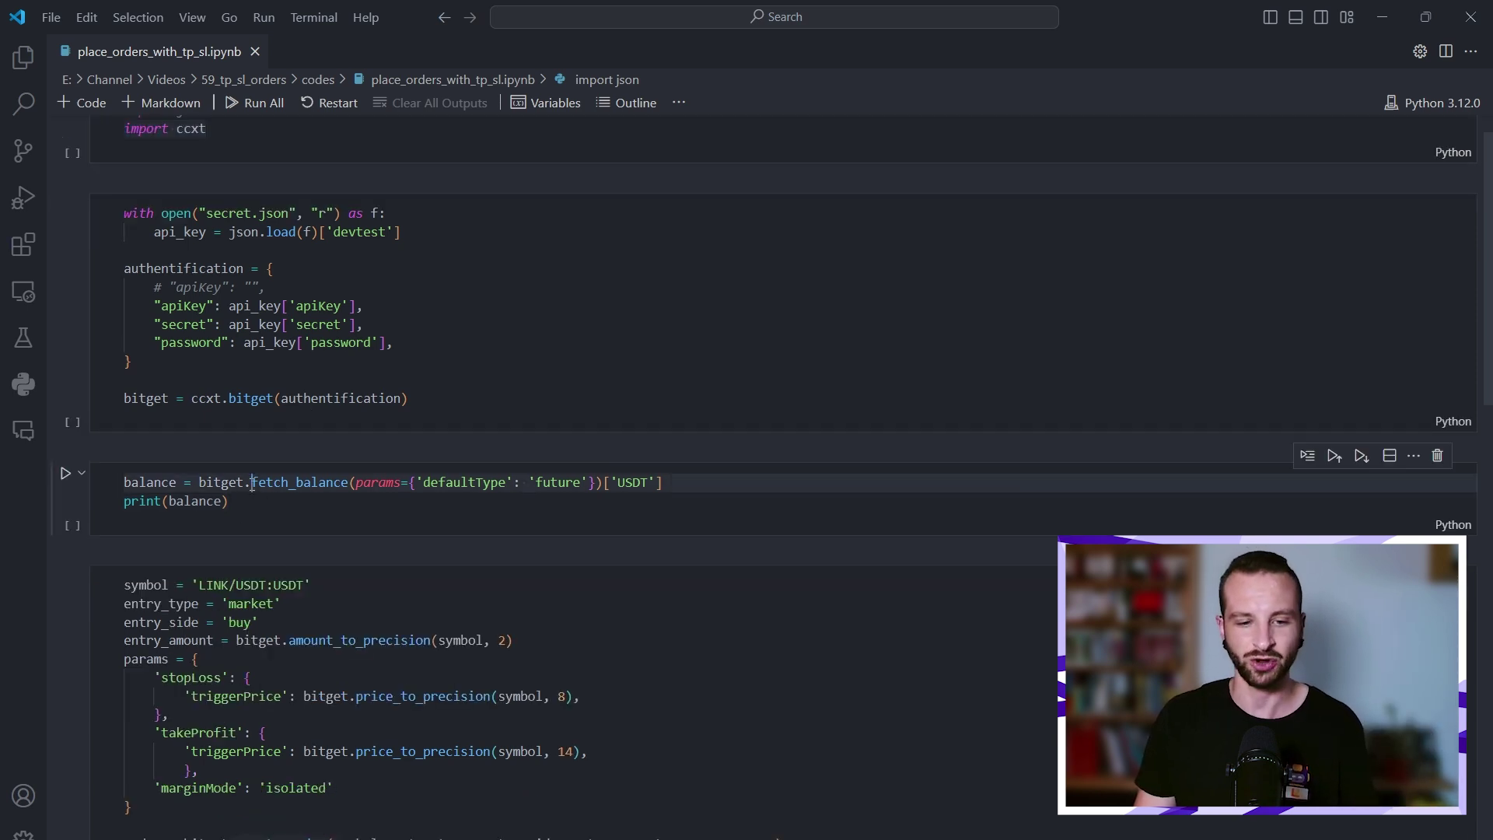
scroll(339, 511, "down", 2)
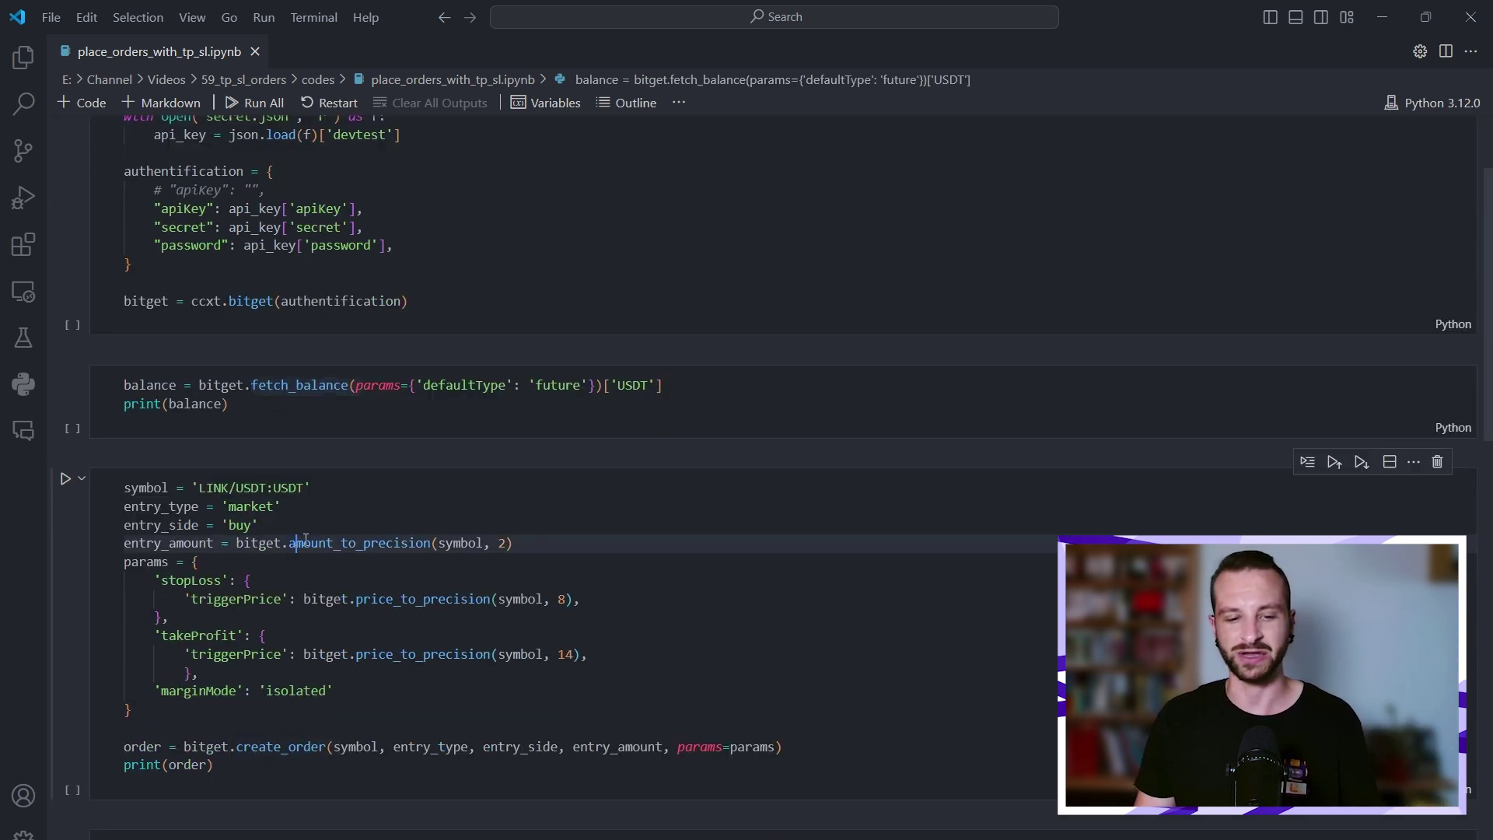
double_click(350, 541)
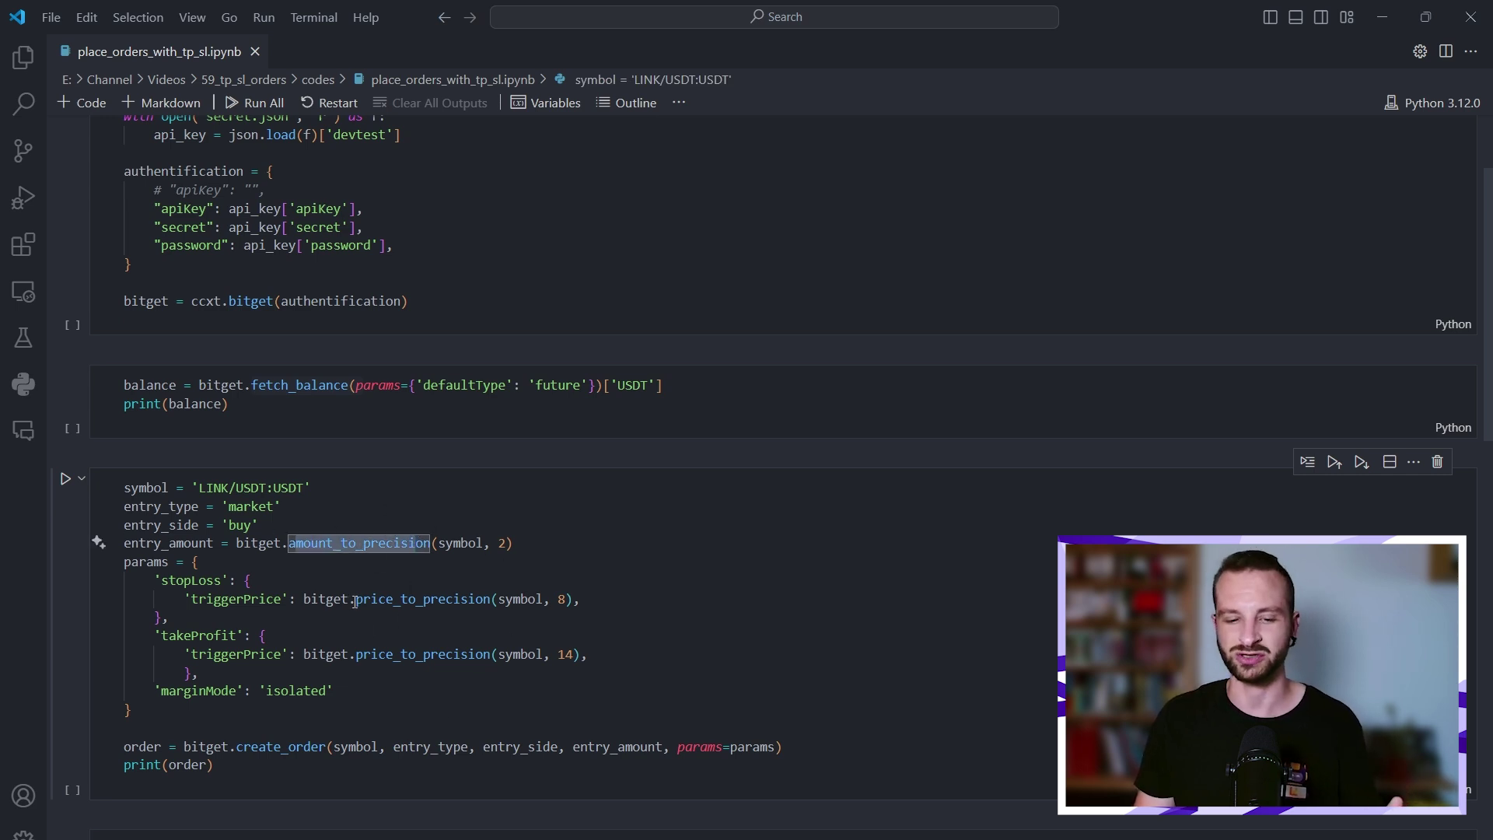
scroll(354, 598, "down", 3)
scroll(353, 584, "down", 3)
scroll(350, 560, "down", 1)
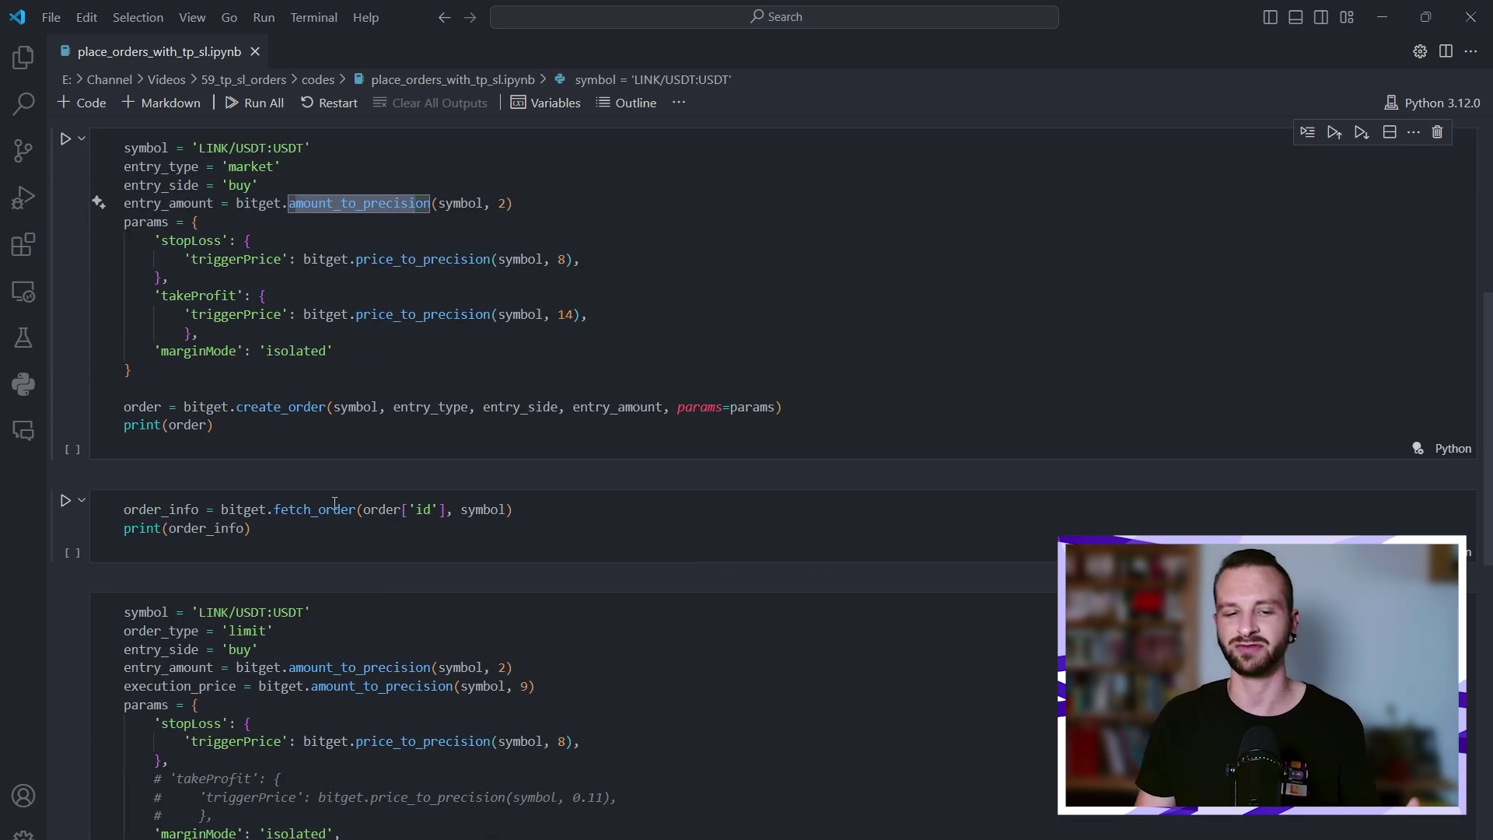
scroll(315, 495, "down", 3)
scroll(314, 495, "down", 1)
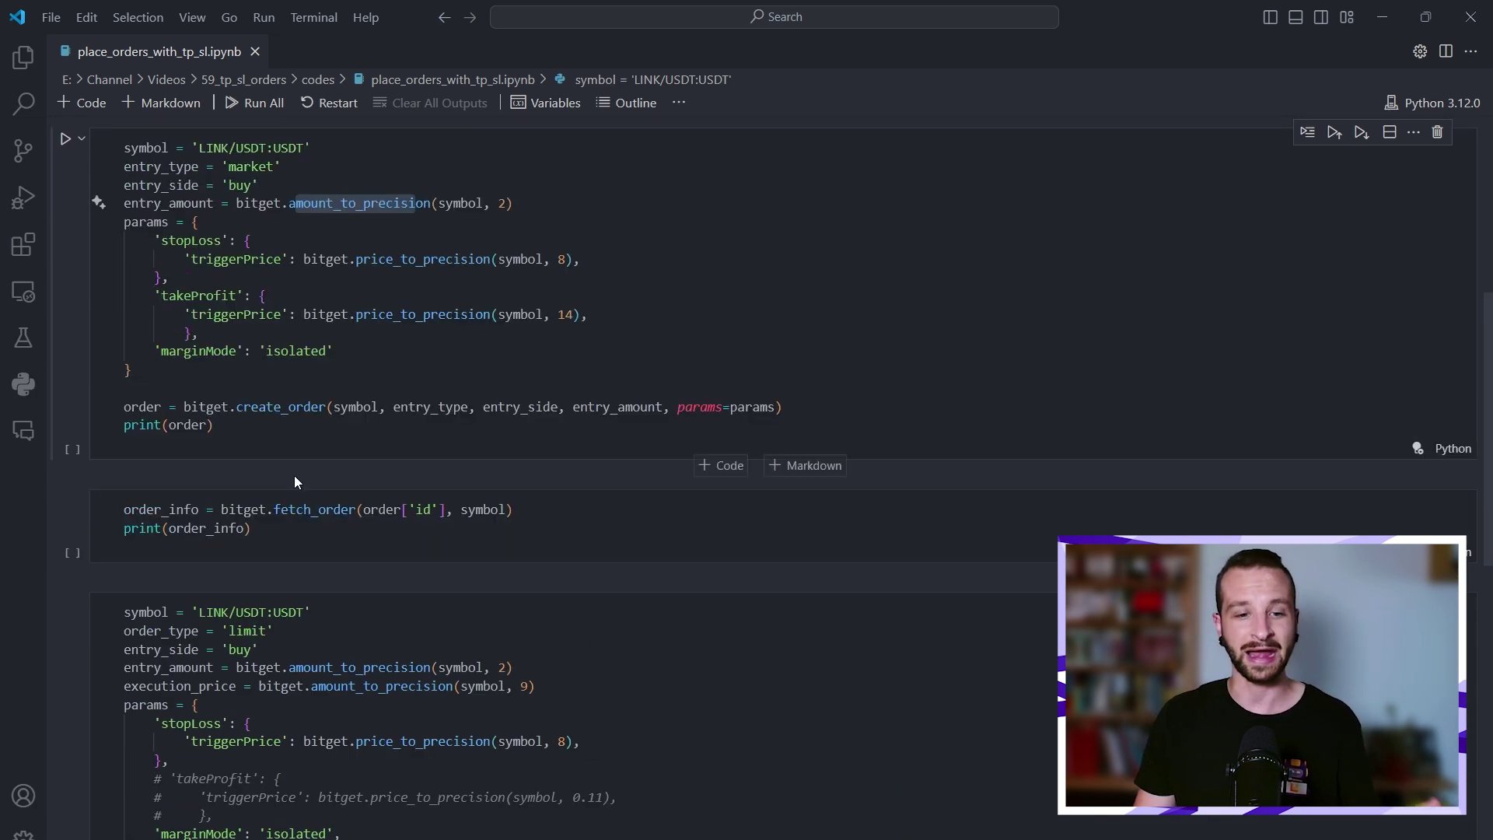
scroll(294, 475, "up", 5)
scroll(293, 475, "up", 1)
double_click(281, 552)
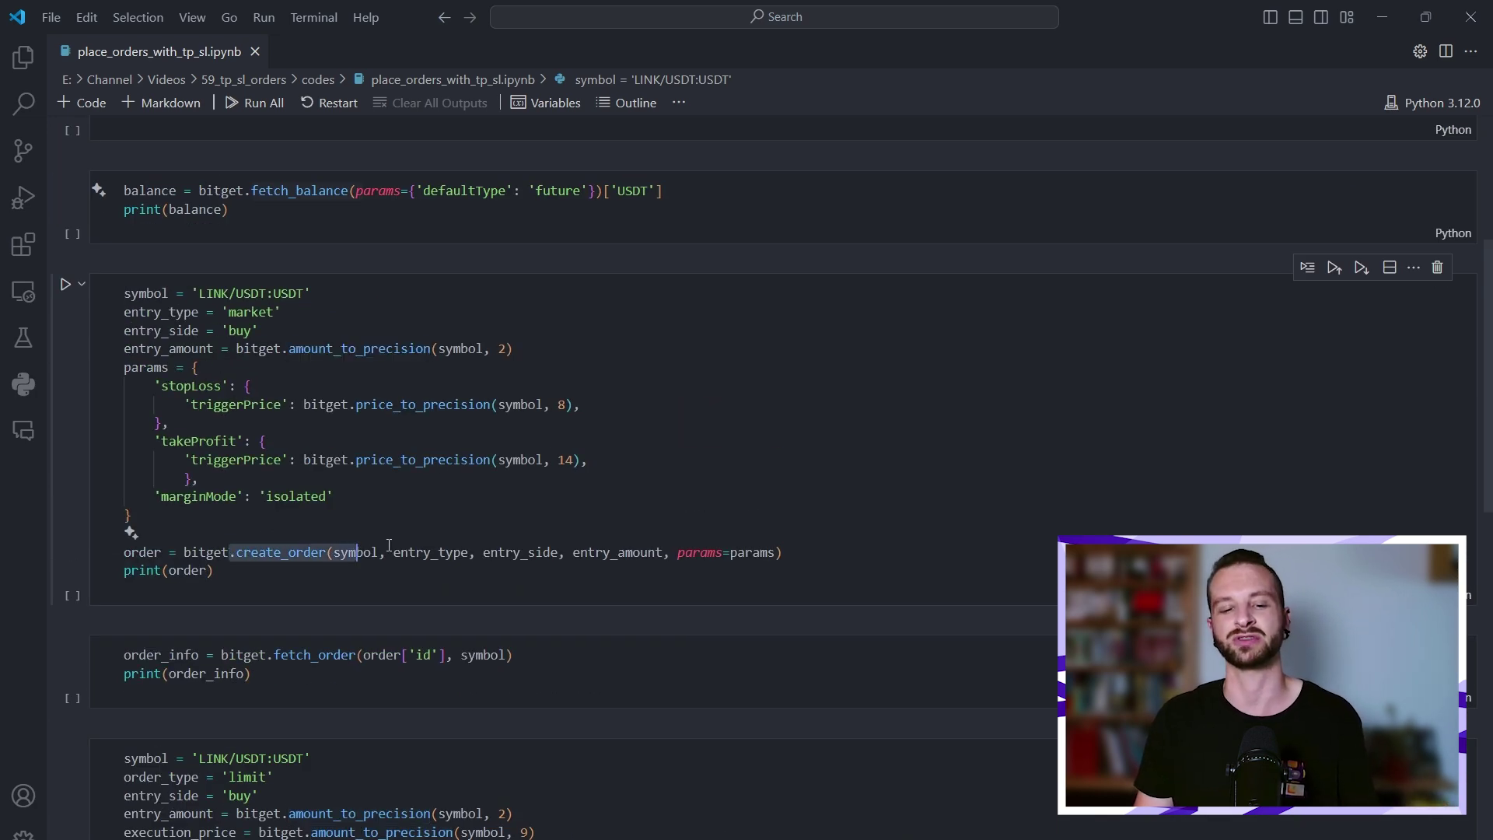
scroll(415, 526, "up", 3)
scroll(415, 526, "up", 2)
scroll(416, 526, "up", 1)
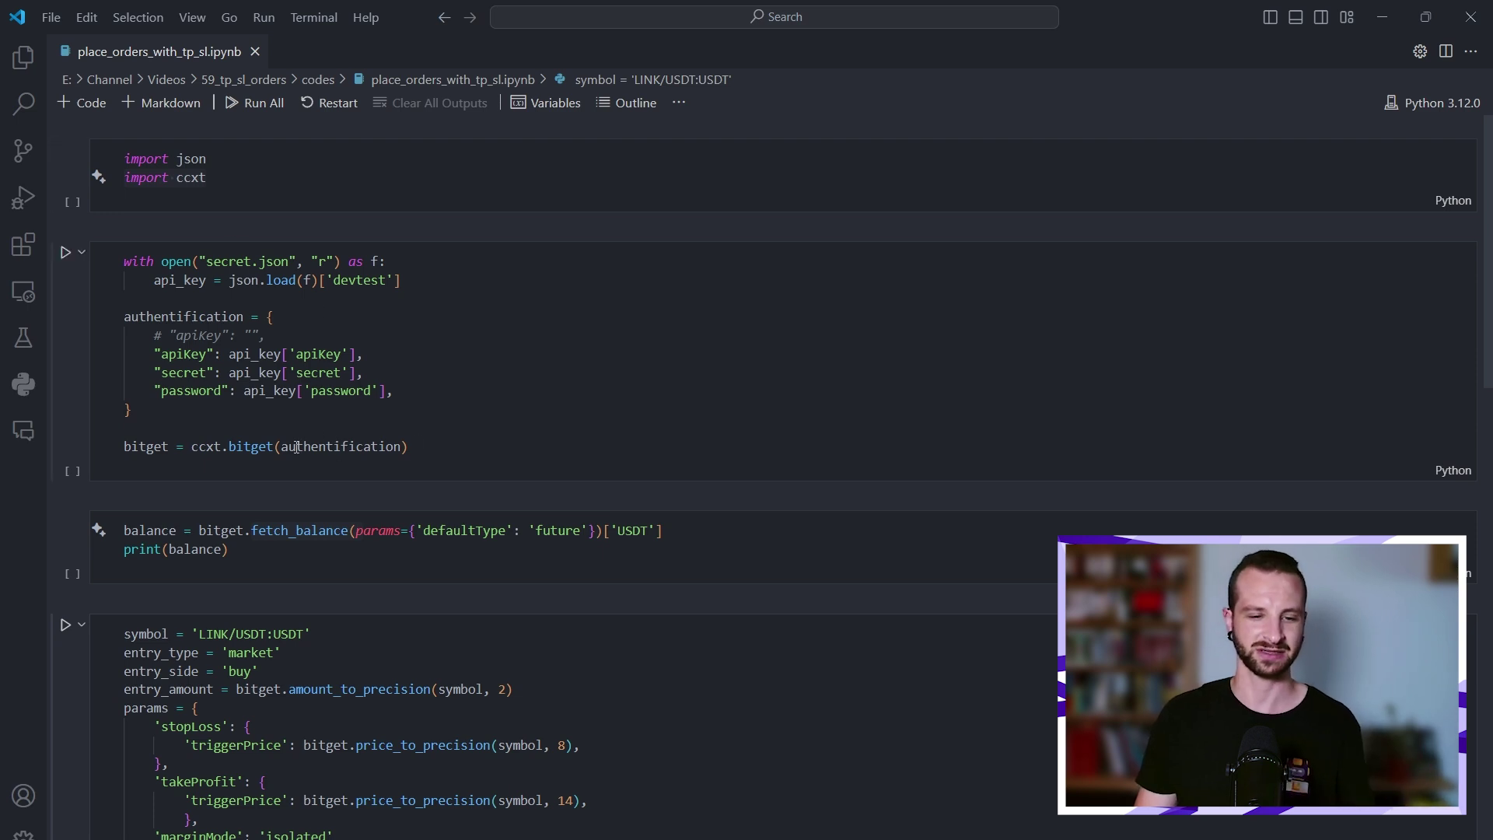
Run the json/ccxt import cell and highlight the lines loading keys from secret.json
left_click(67, 151)
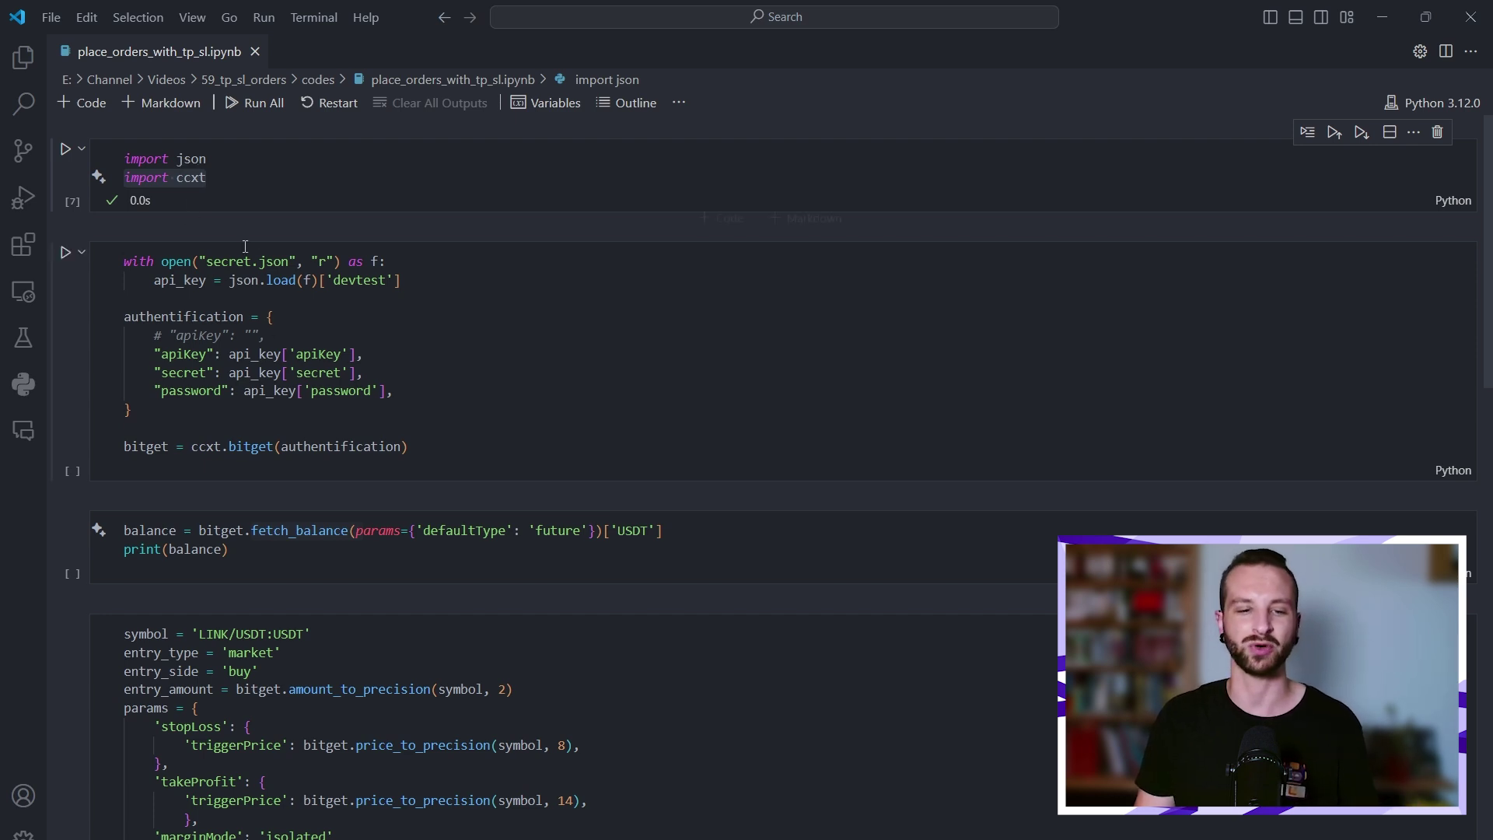
left_click_drag(413, 281, 96, 245)
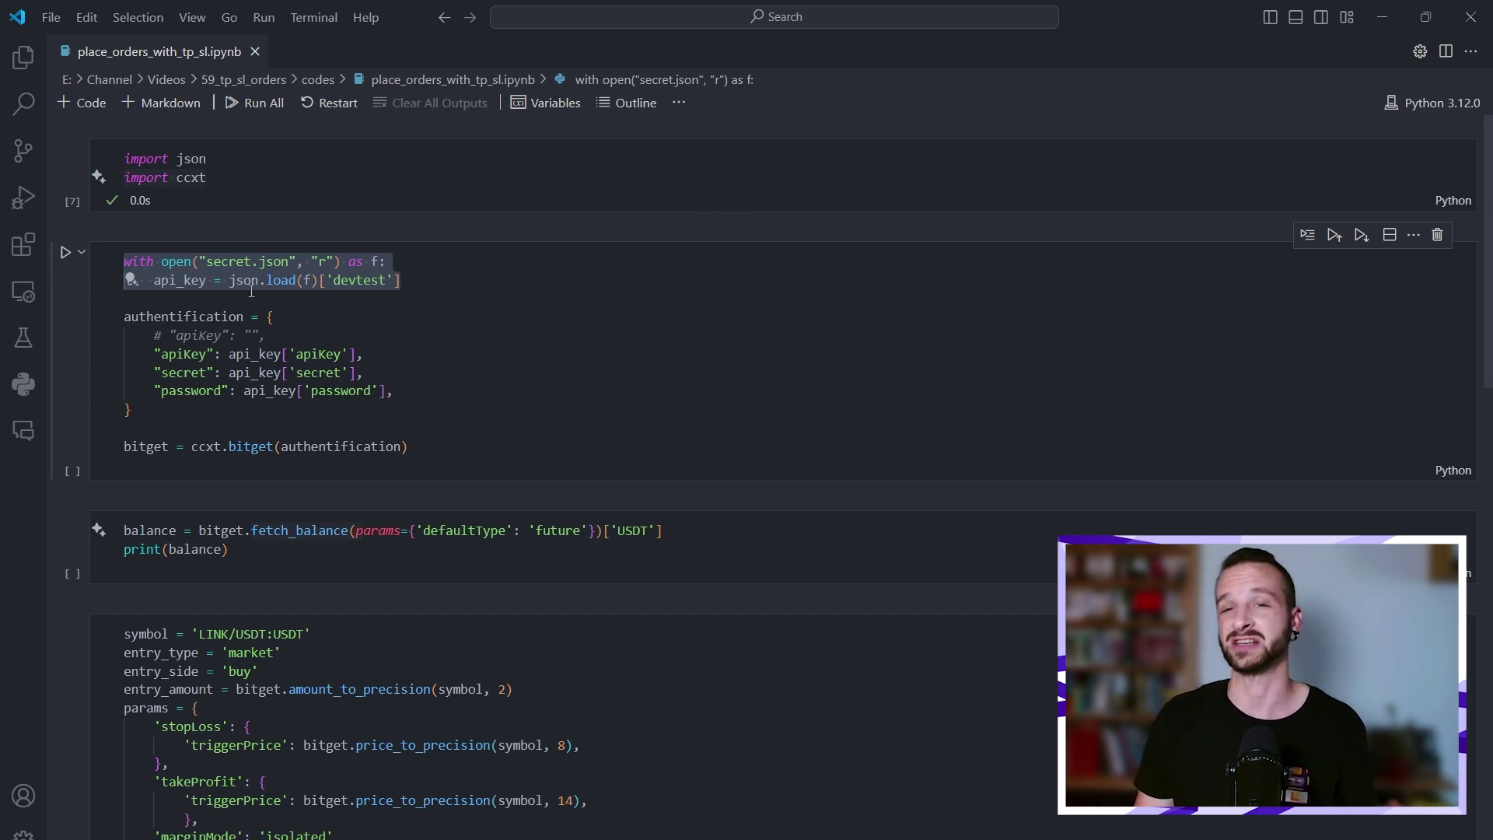
left_click(420, 386)
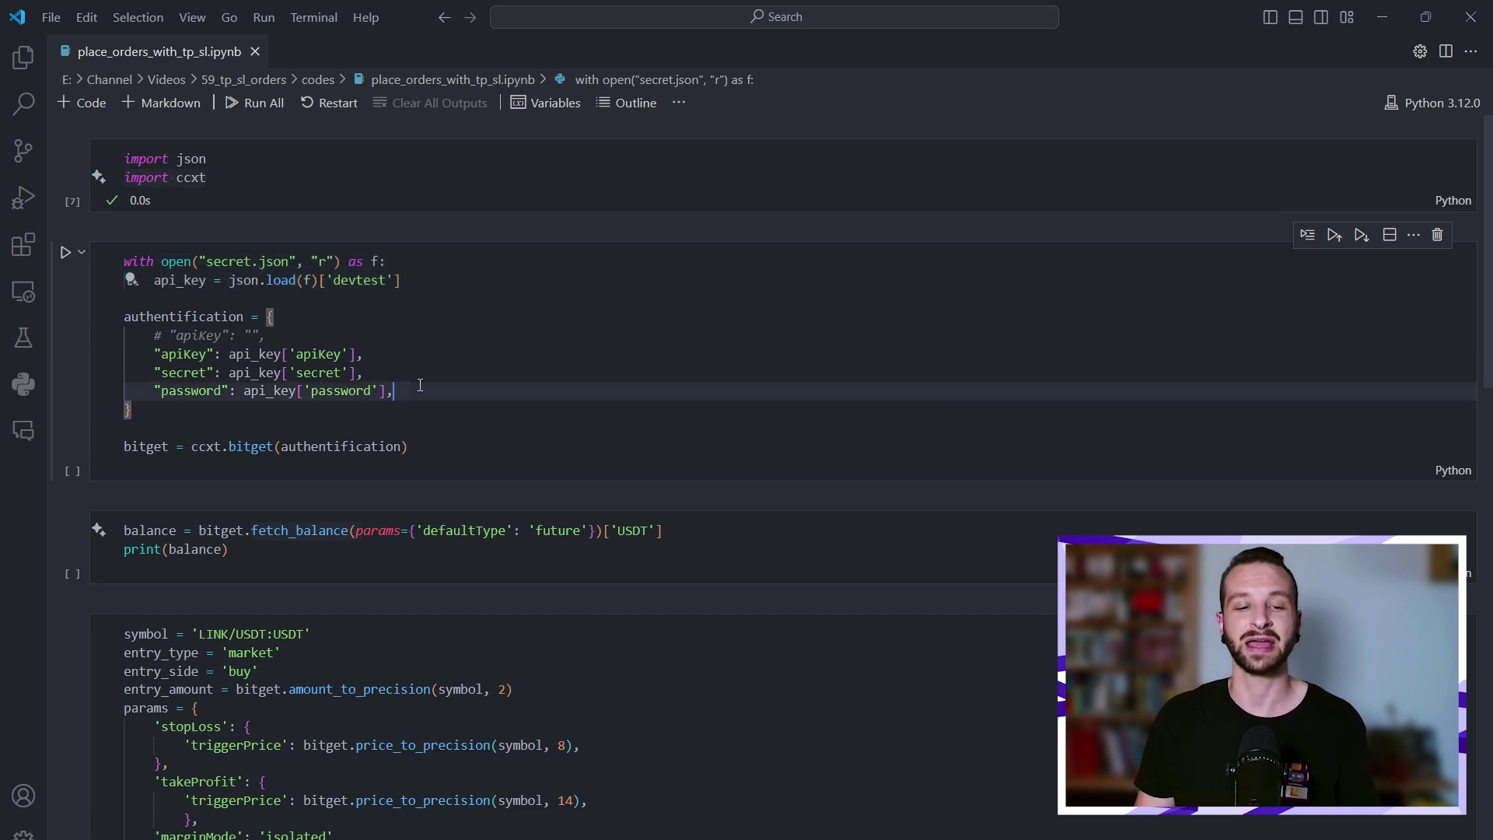
left_click_drag(397, 391, 121, 349)
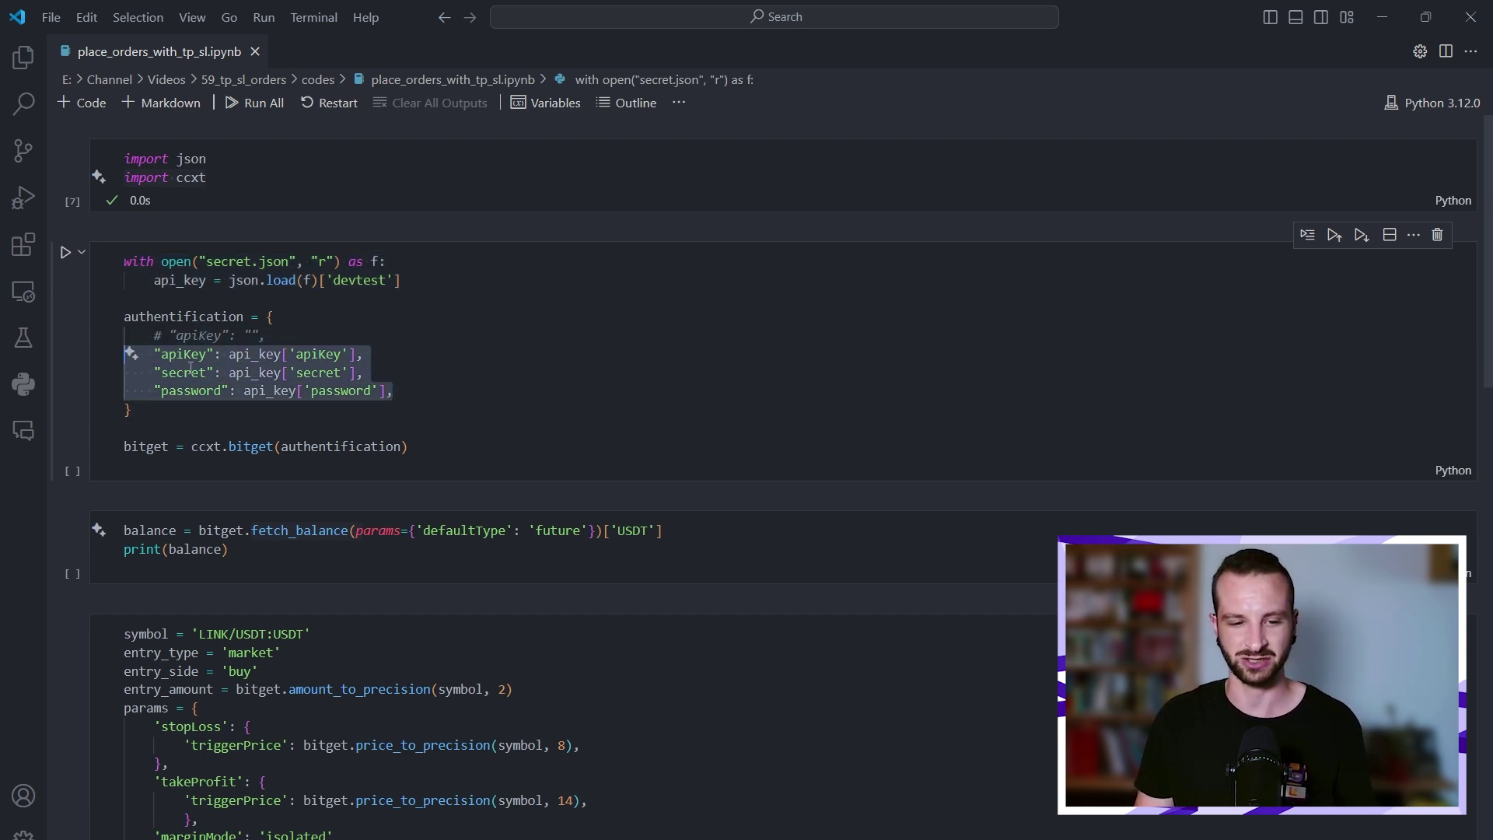
left_click(467, 408)
Highlight the apiKey, secret and password entries, then ccxt and the whole authentication cell
left_click(254, 335)
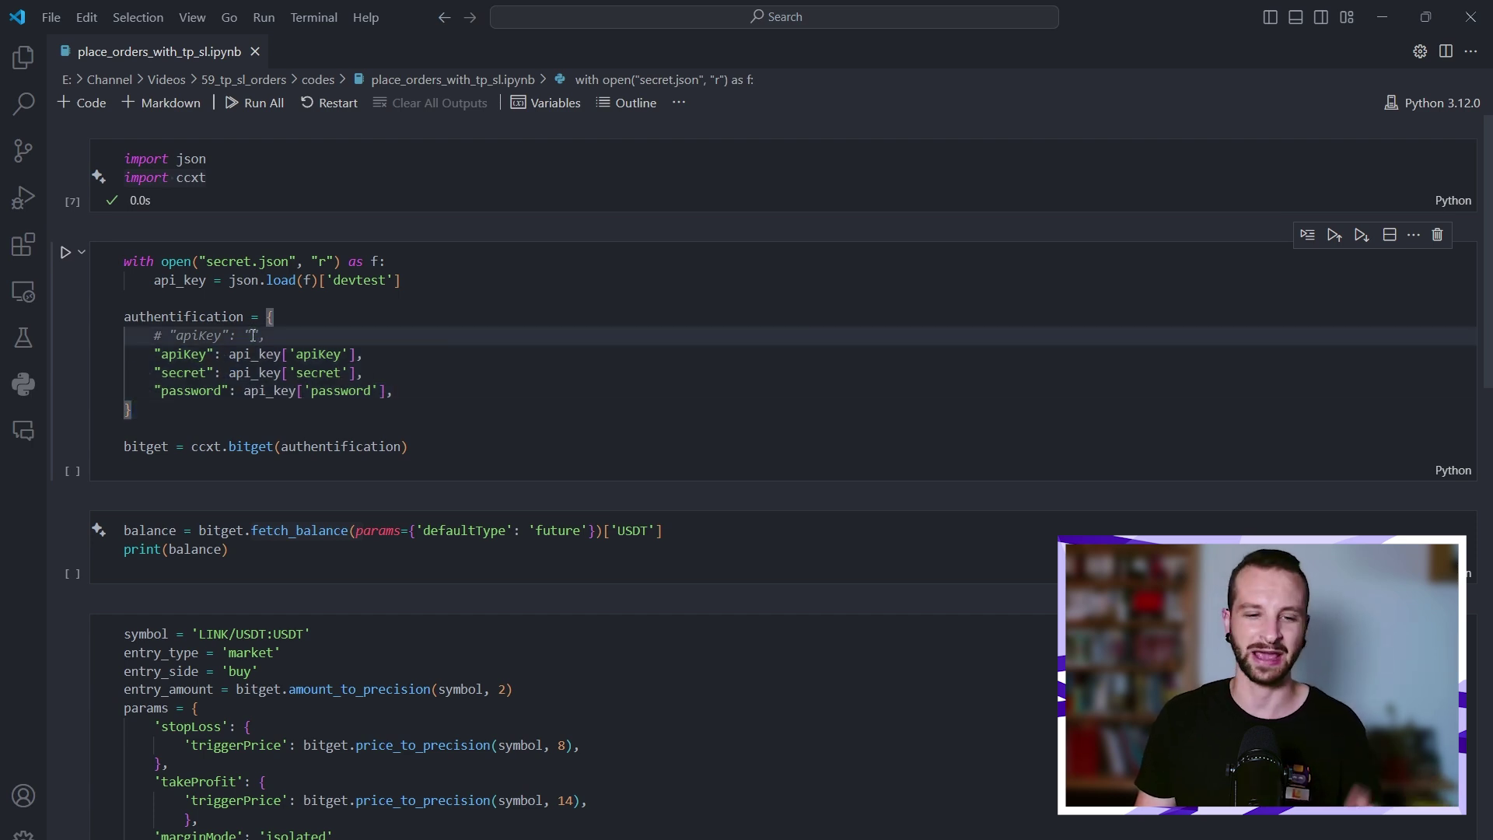
mouse_move(404, 390)
left_mouse_down()
mouse_move(86, 354)
mouse_move(97, 334)
left_mouse_up()
left_click(398, 391)
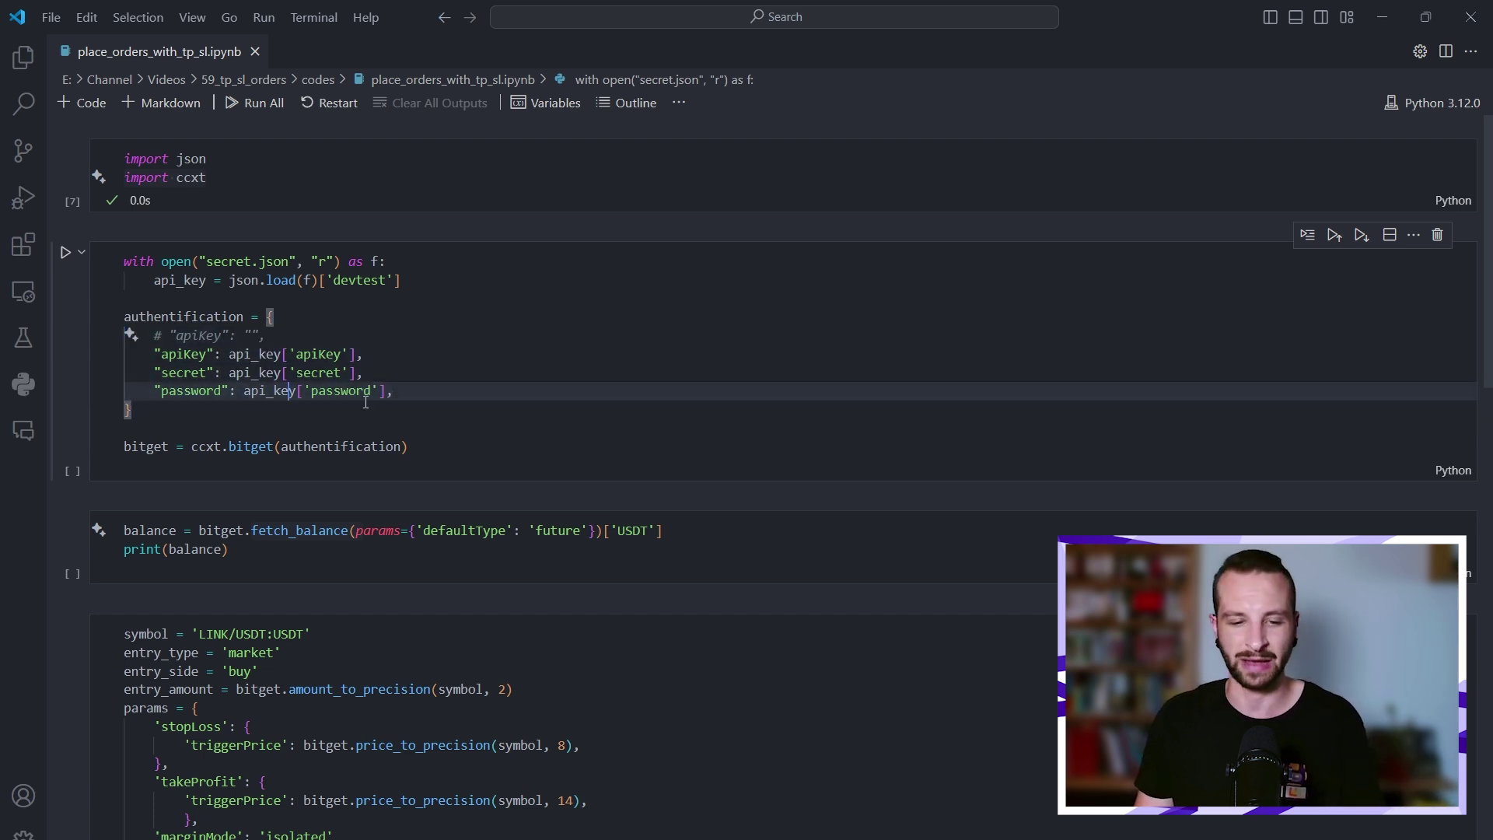
left_click_drag(398, 395, 129, 354)
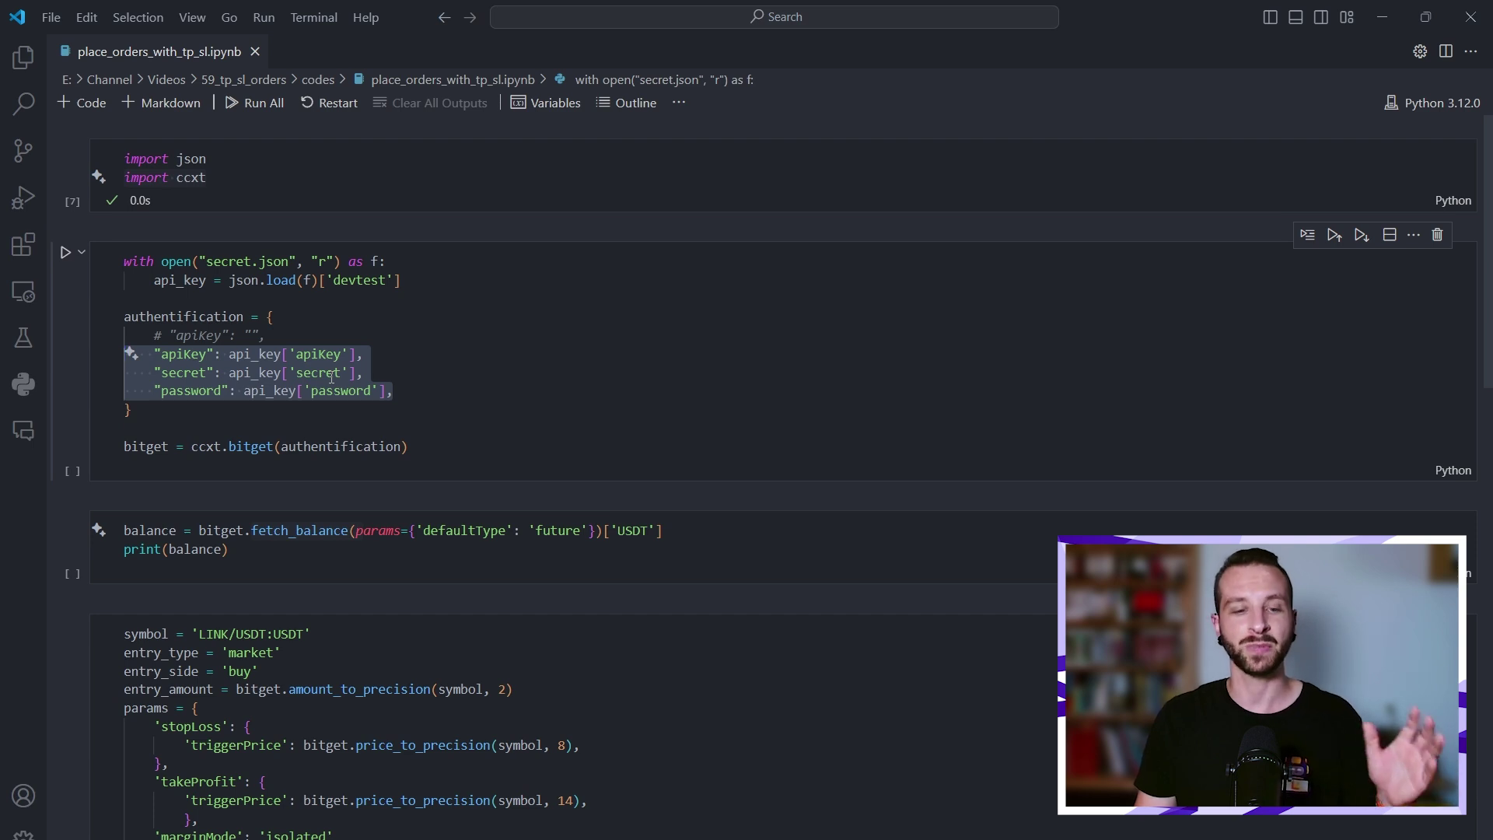
left_click(236, 181)
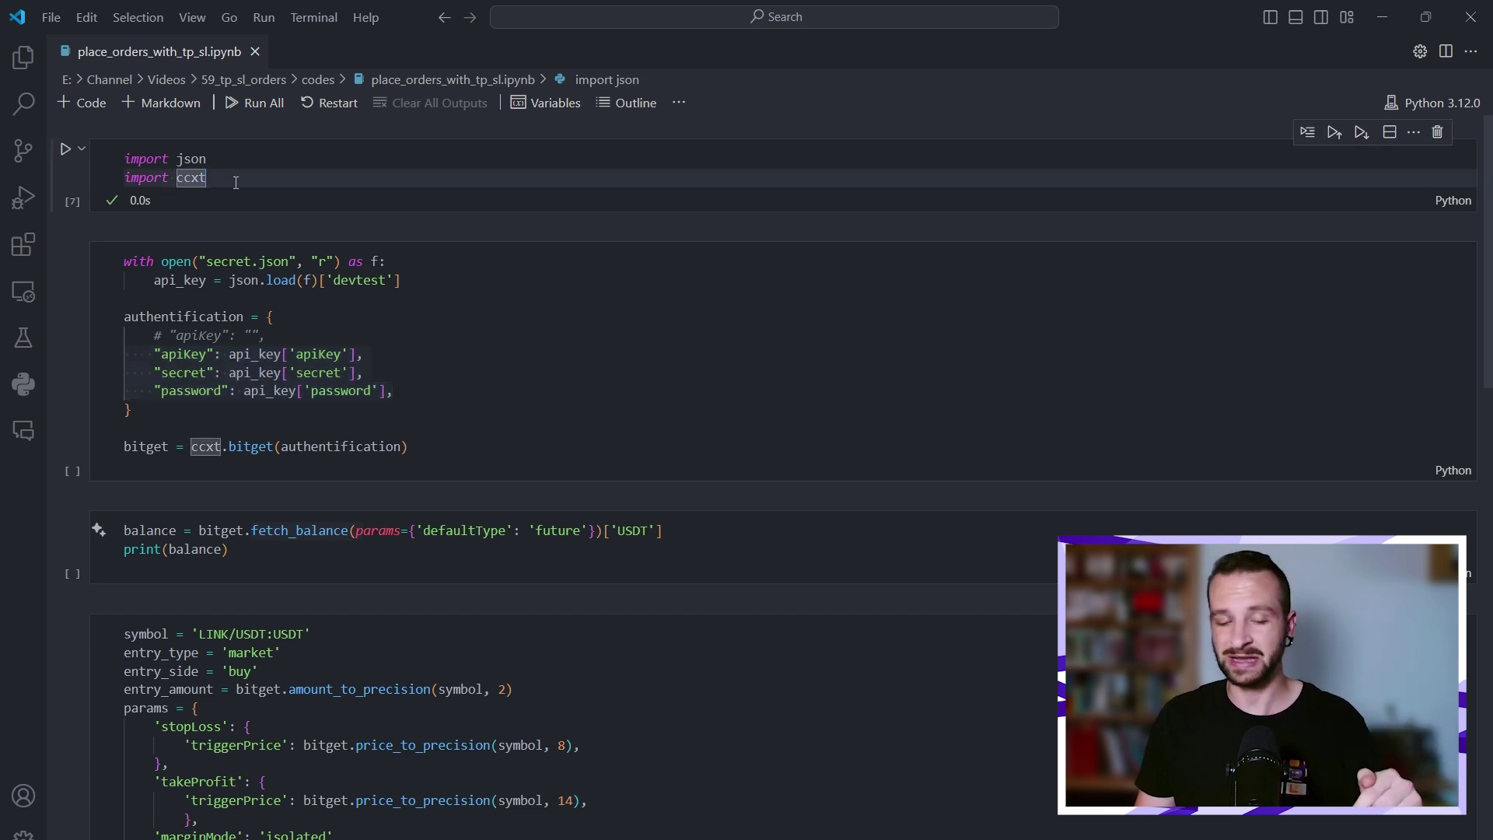
double_click(191, 177)
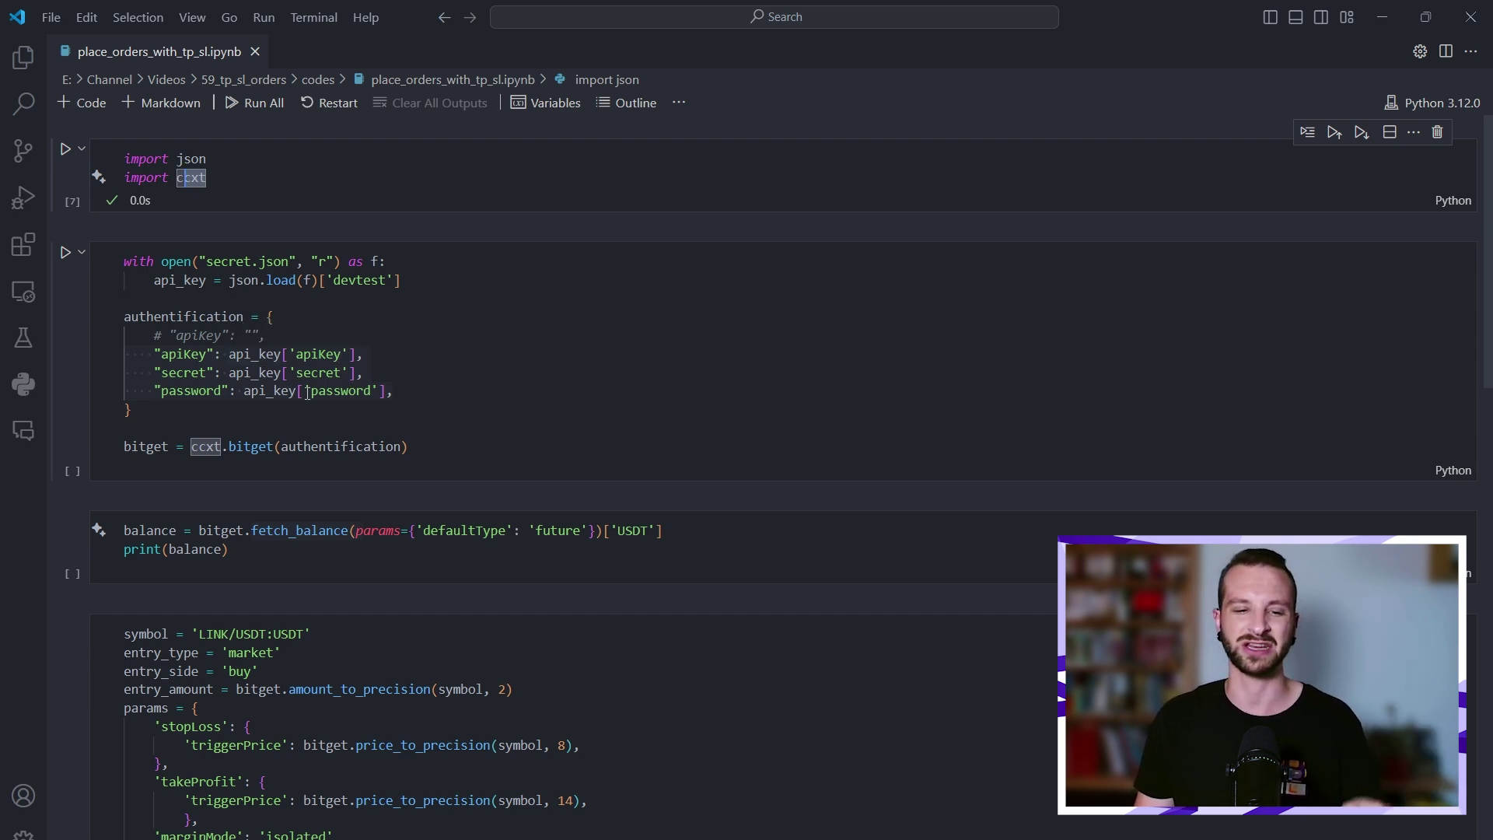
left_click_drag(409, 447, 118, 246)
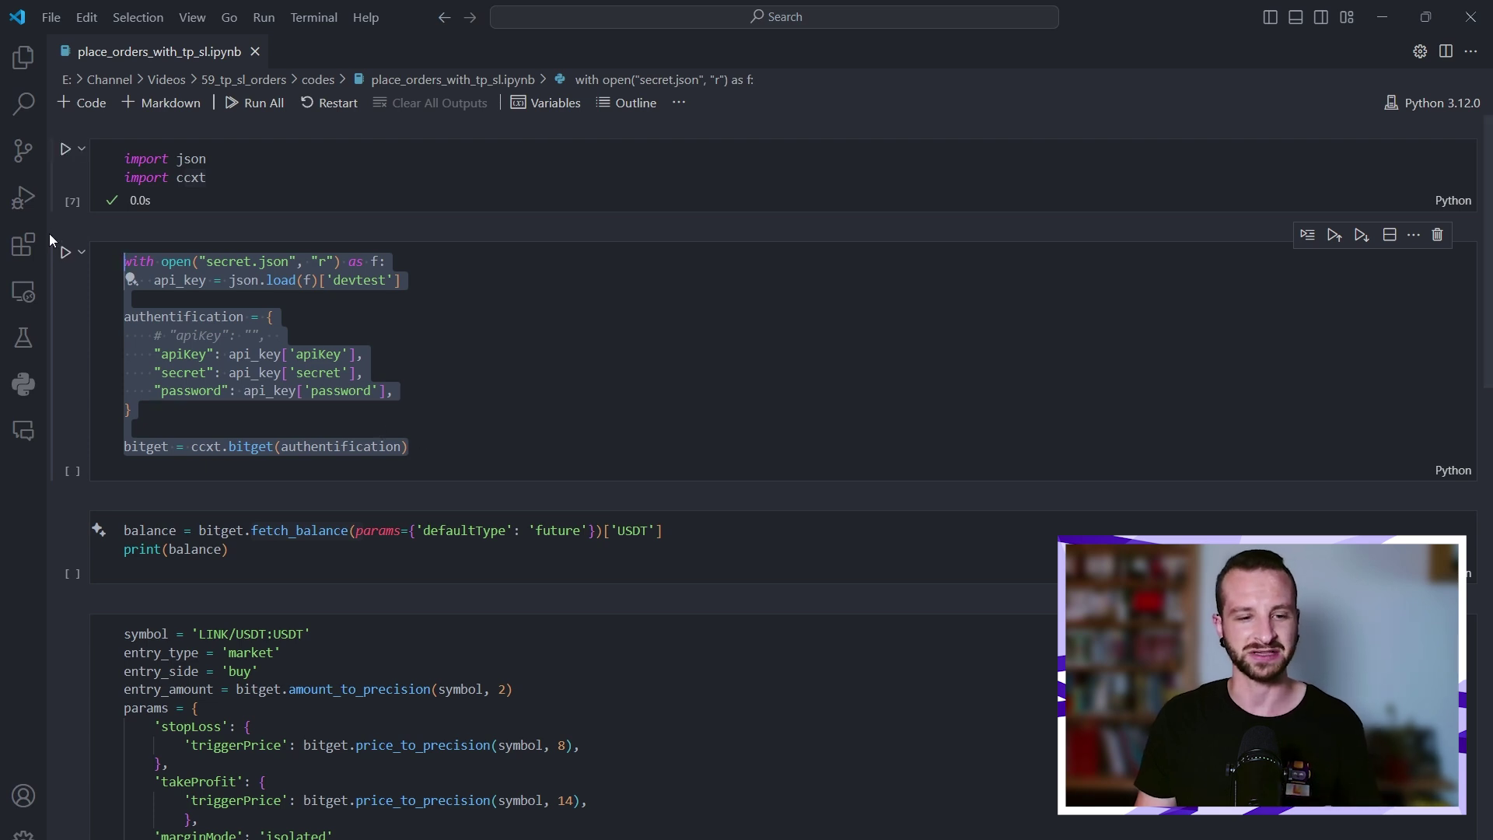
Run the authentication cell, then inspect the bitget variable, ccxt.bitget and fetch_balance
left_click(66, 253)
left_click(431, 448)
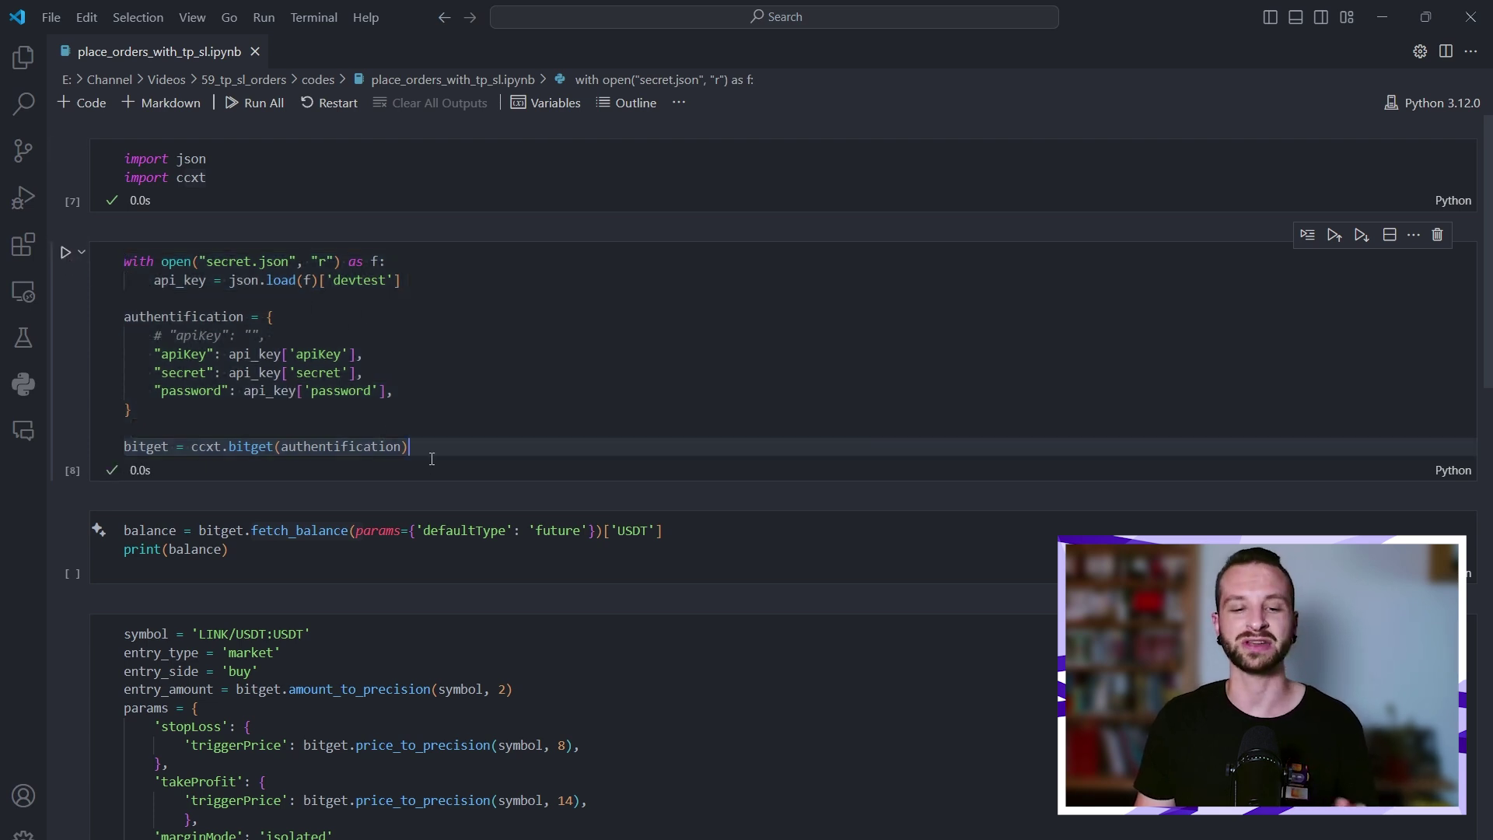
double_click(146, 445)
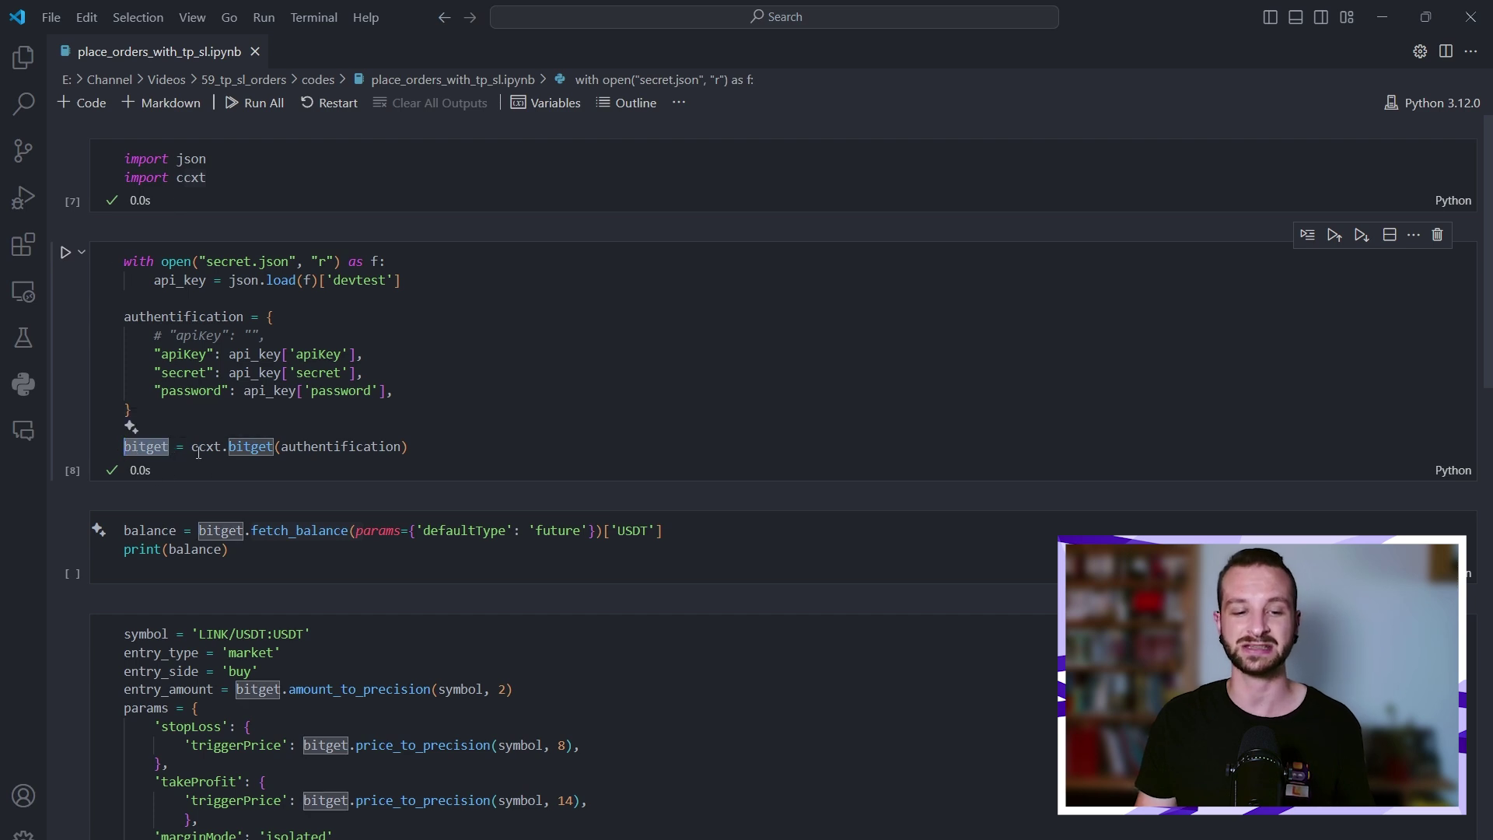
left_click_drag(192, 446, 234, 445)
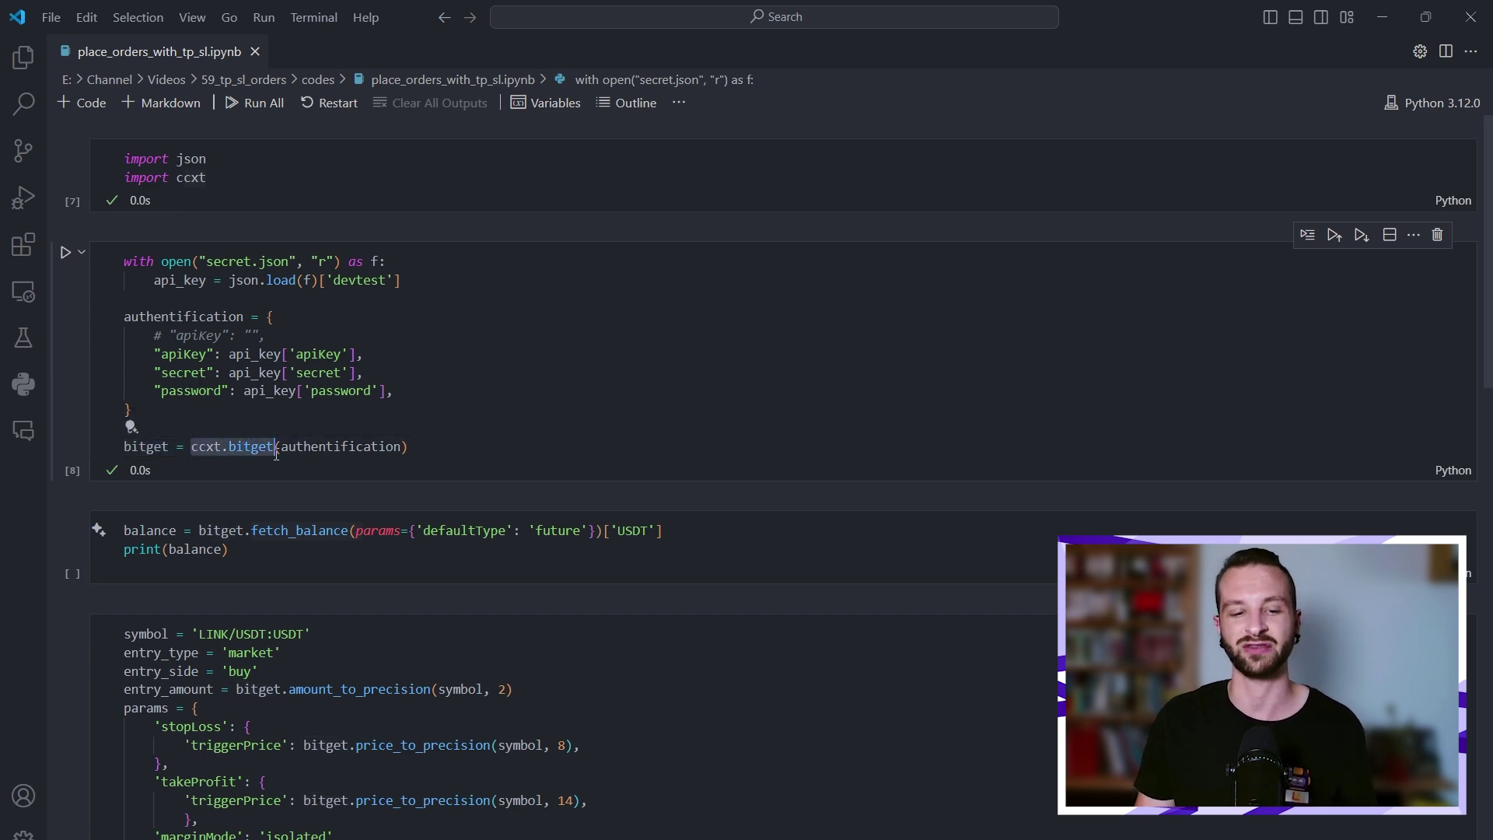
mouse_move(205, 447)
left_click_drag(170, 446, 140, 446)
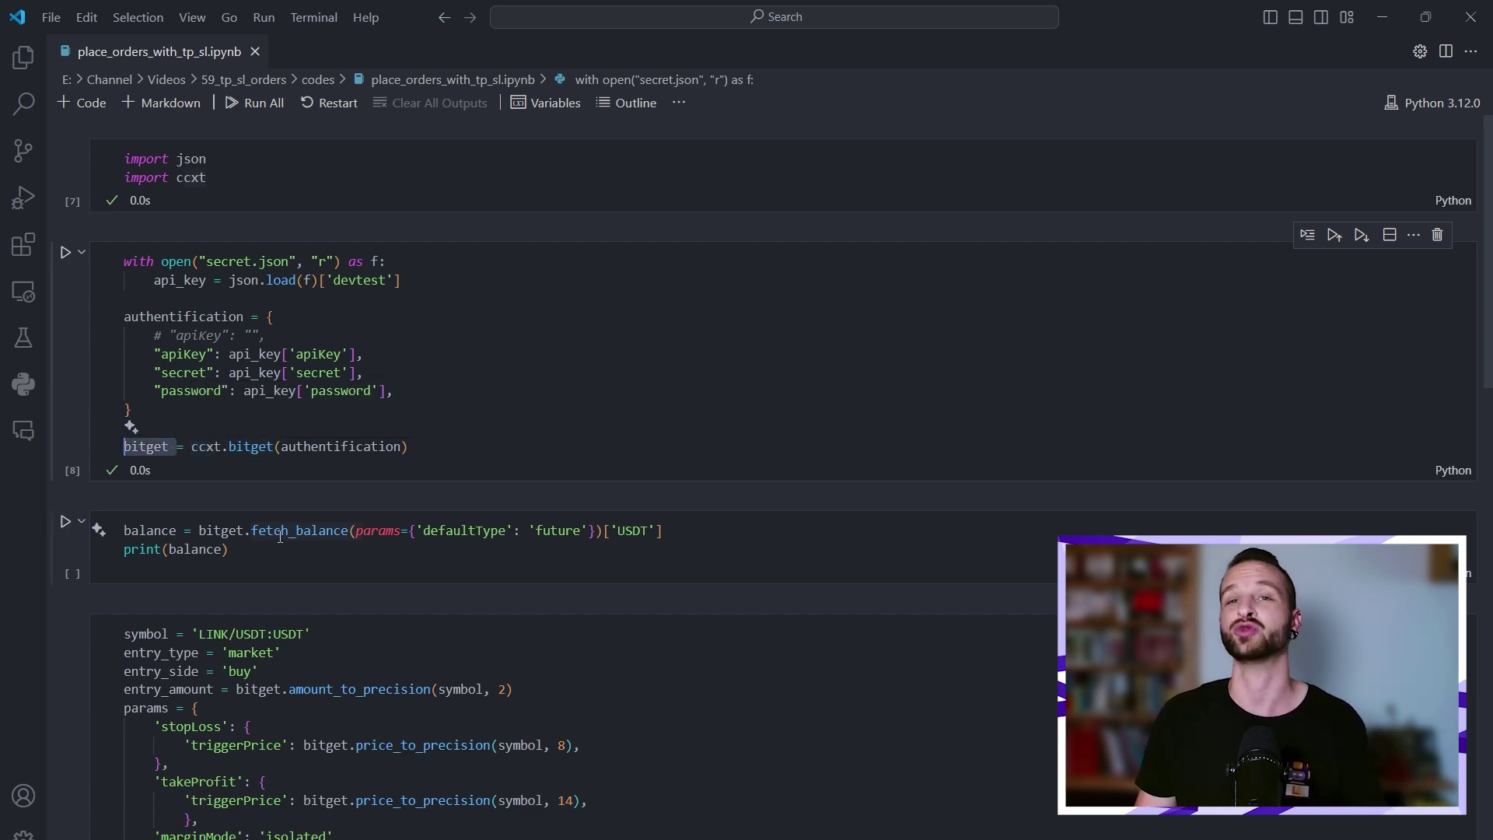
mouse_move(298, 530)
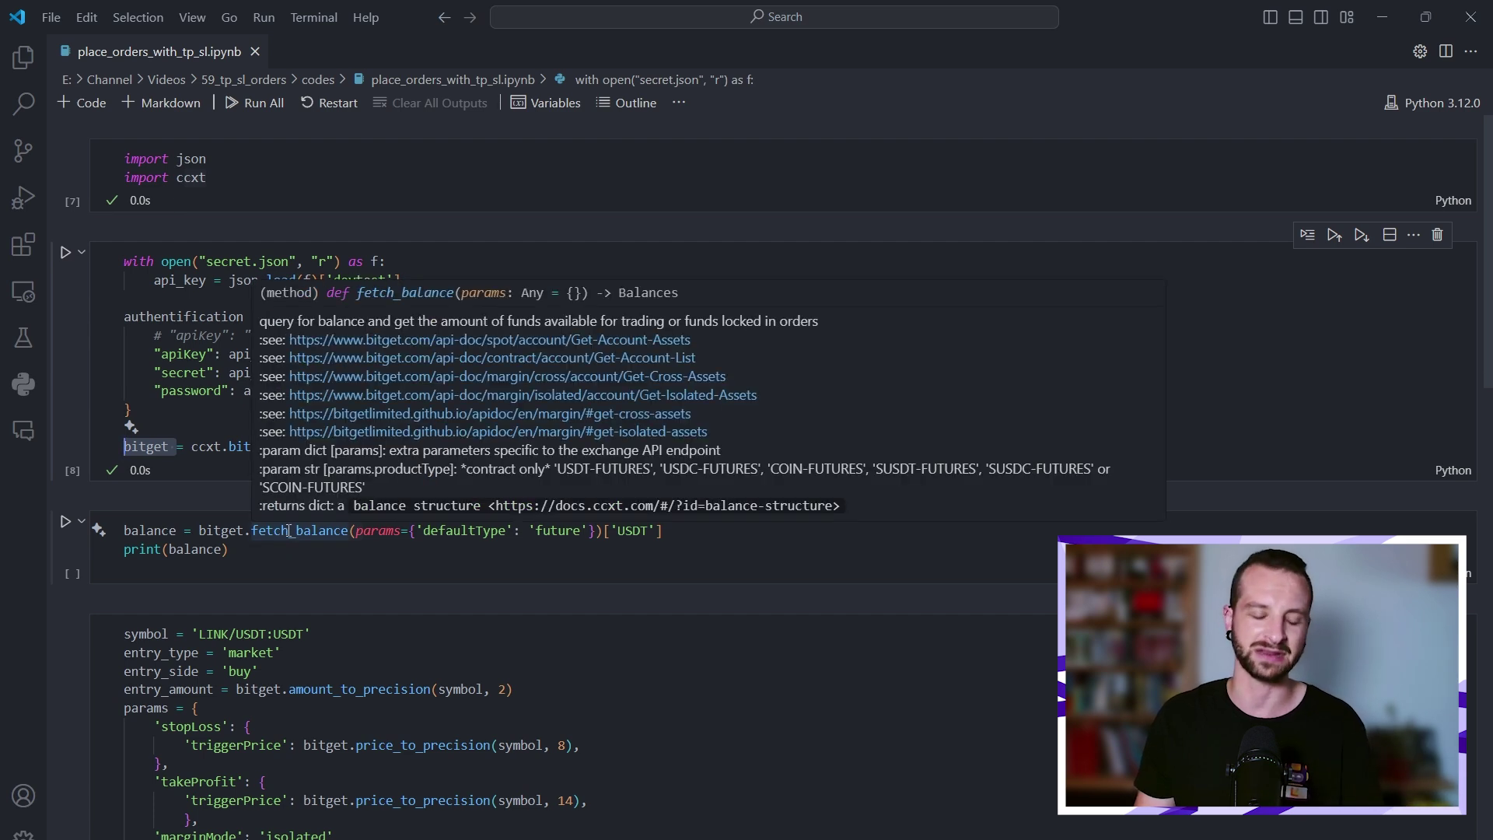
double_click(295, 531)
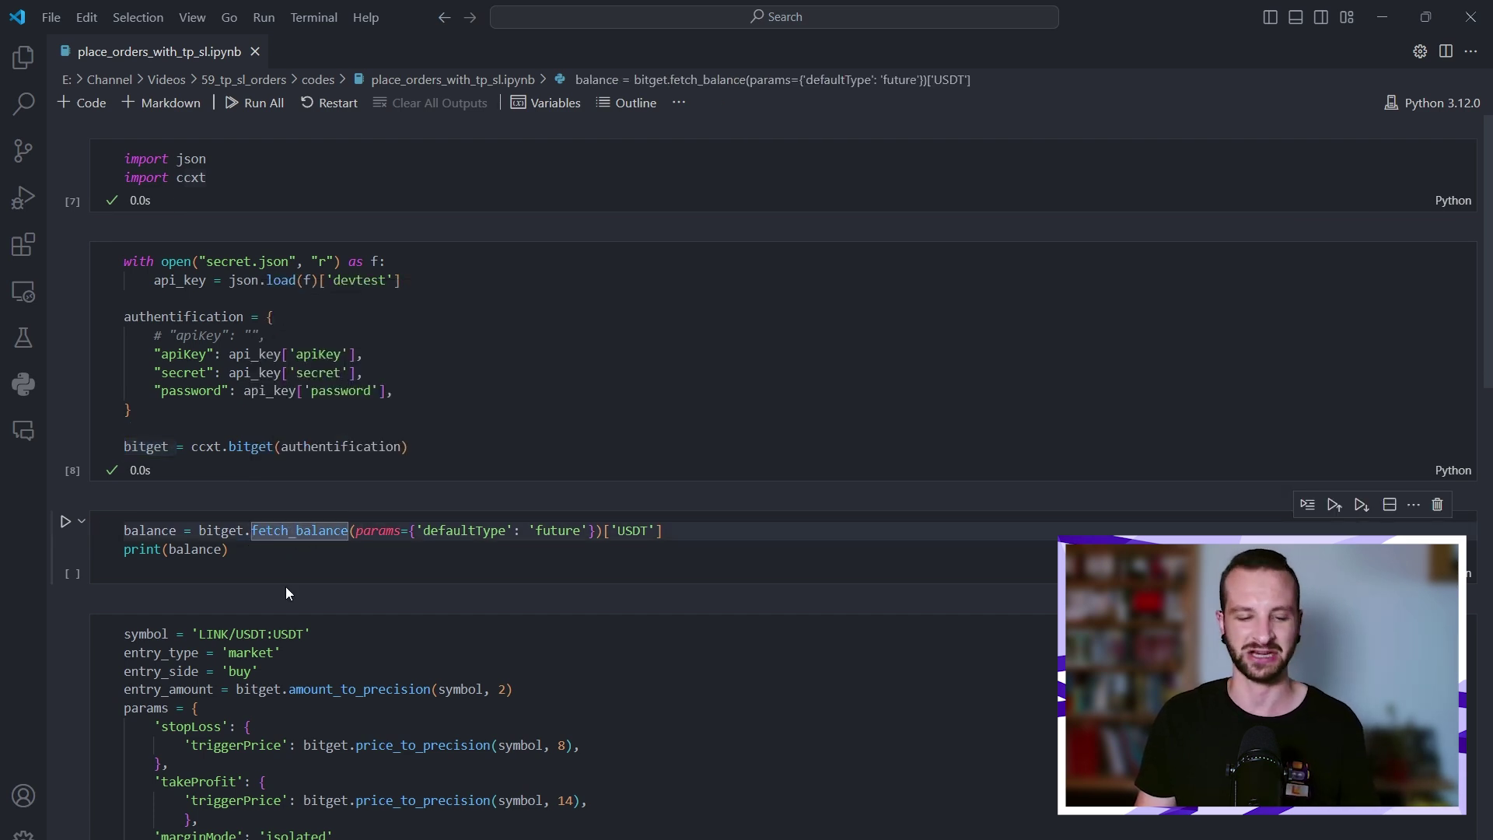
scroll(363, 655, "down", 1)
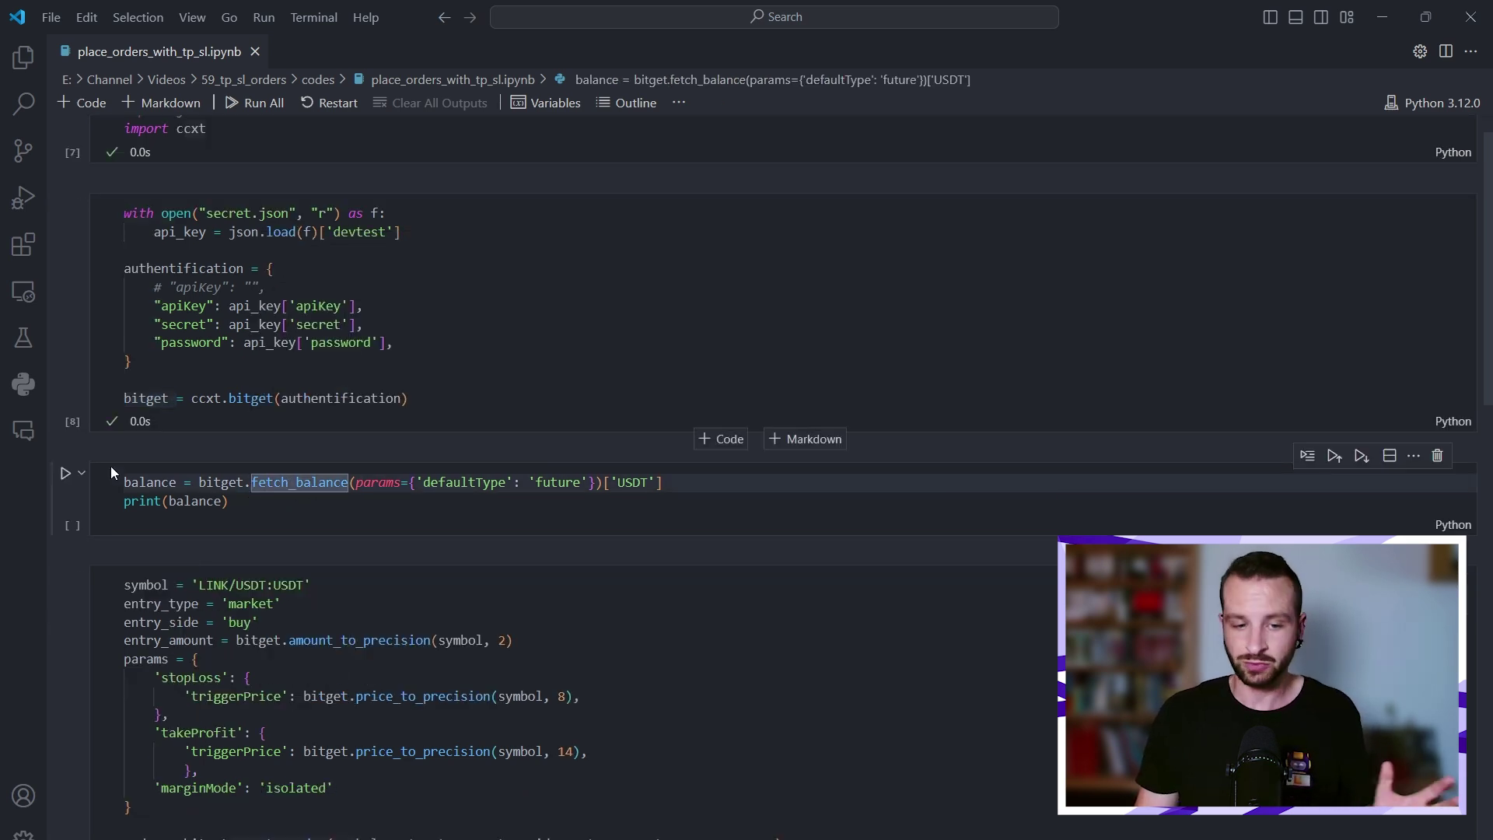
Run the fetch_balance cell and highlight the 90.59934307 USDT free amount
left_click(66, 477)
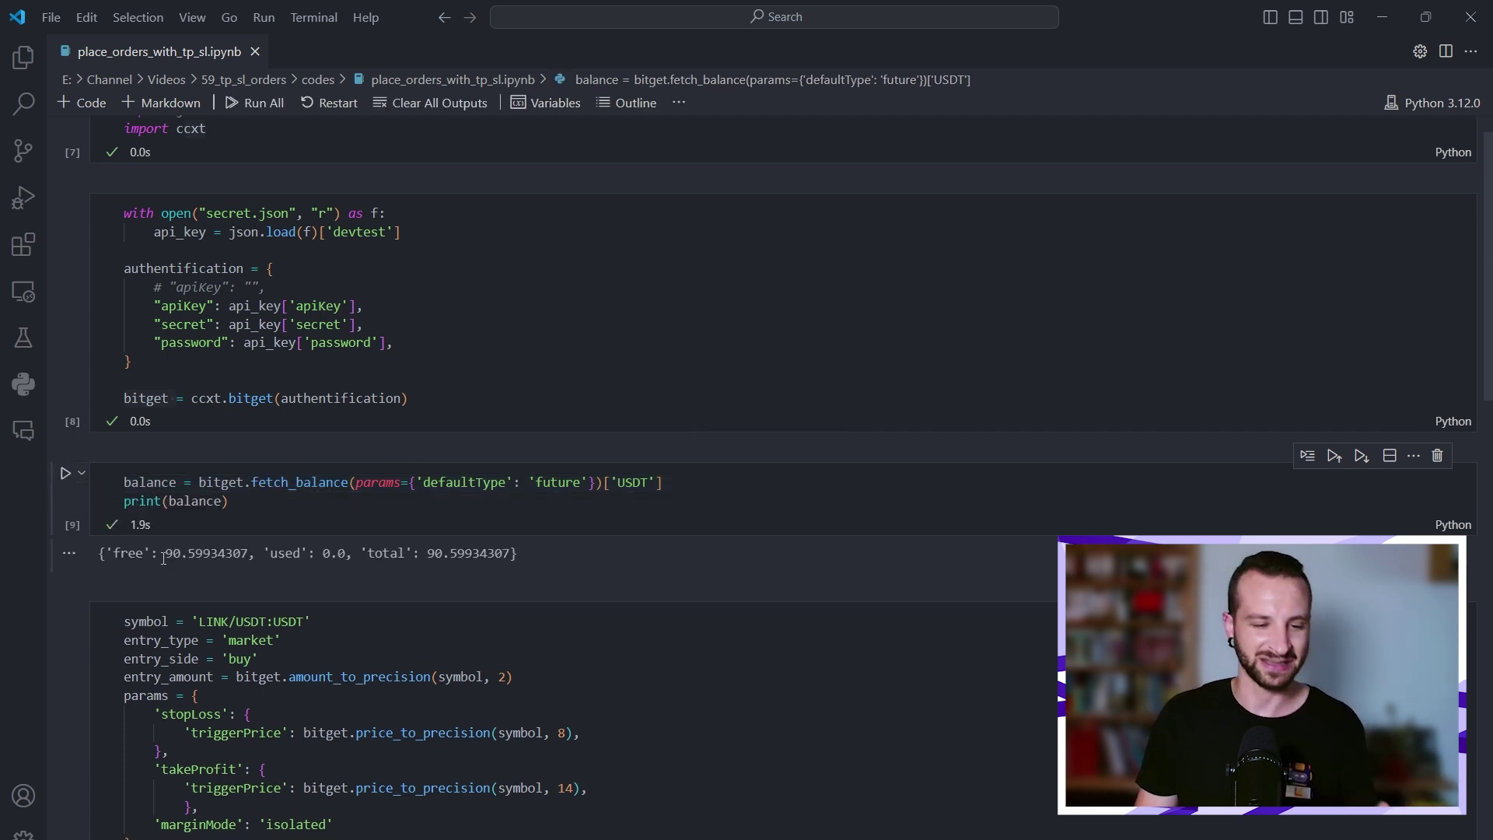
double_click(205, 553)
scroll(251, 582, "down", 1)
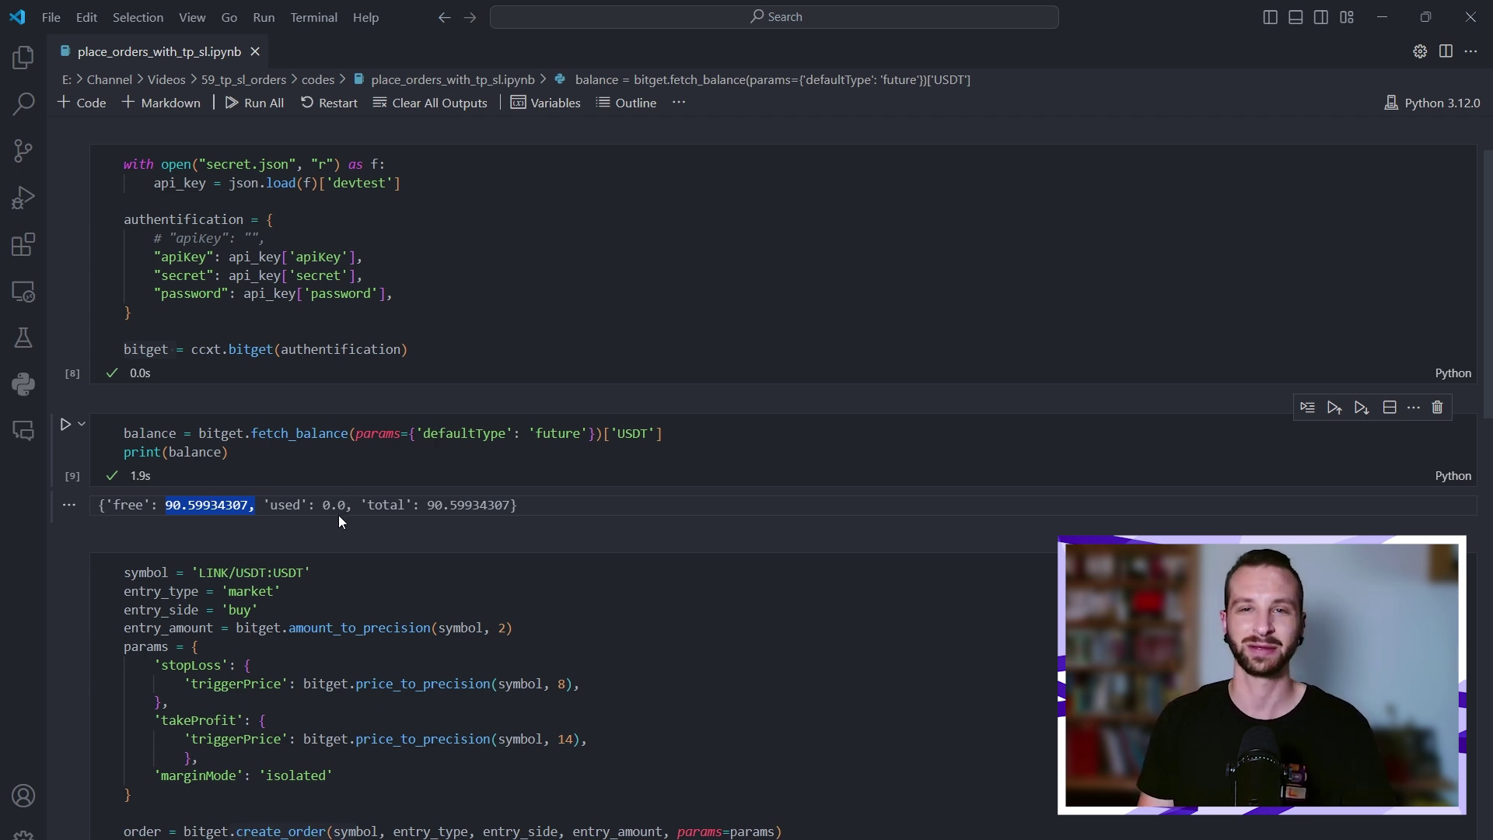
scroll(339, 515, "down", 3)
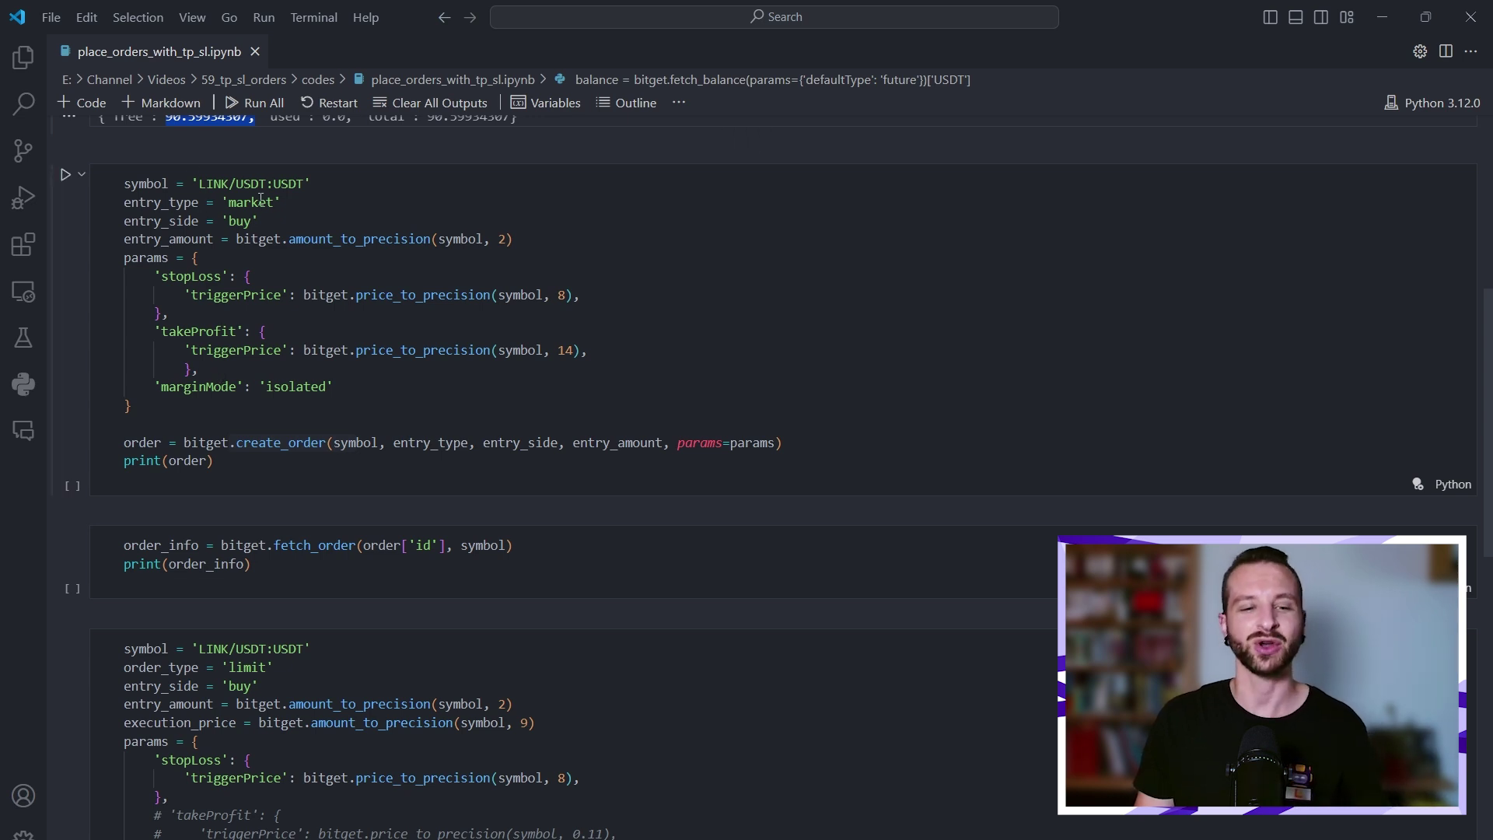
left_click_drag(312, 183, 99, 181)
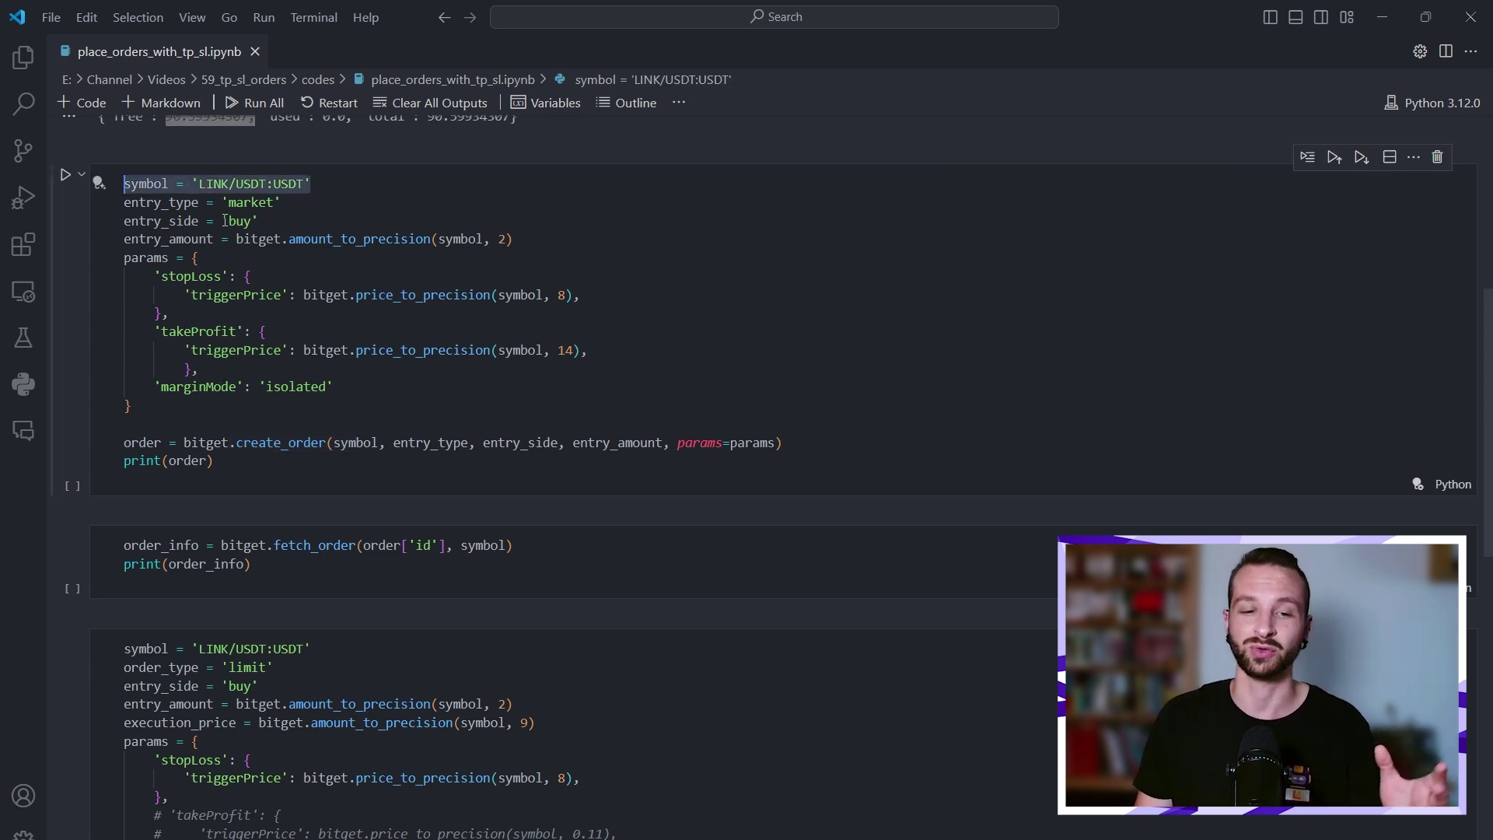
left_click_drag(310, 183, 138, 182)
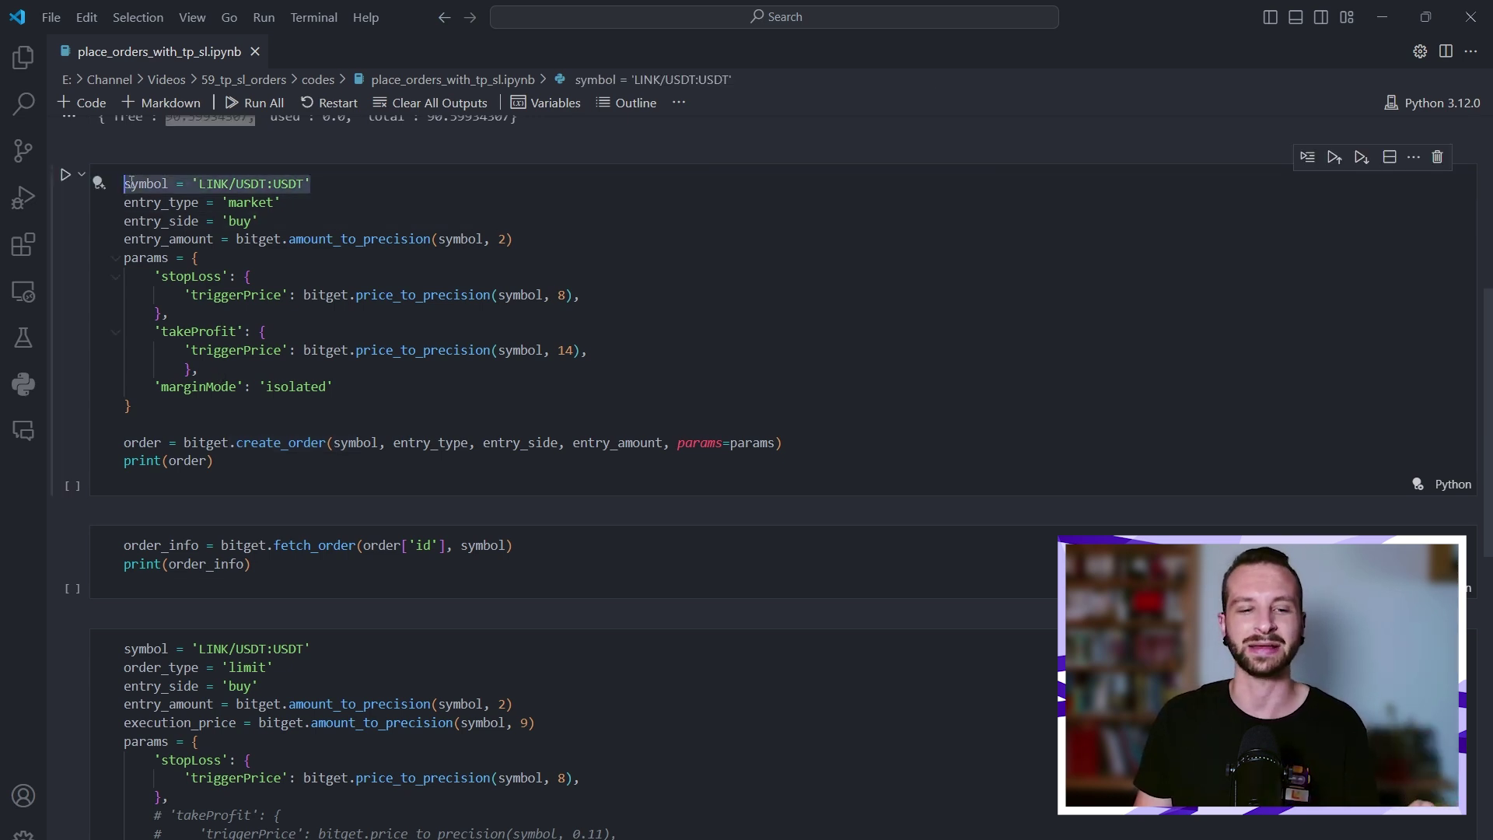
left_click(175, 185)
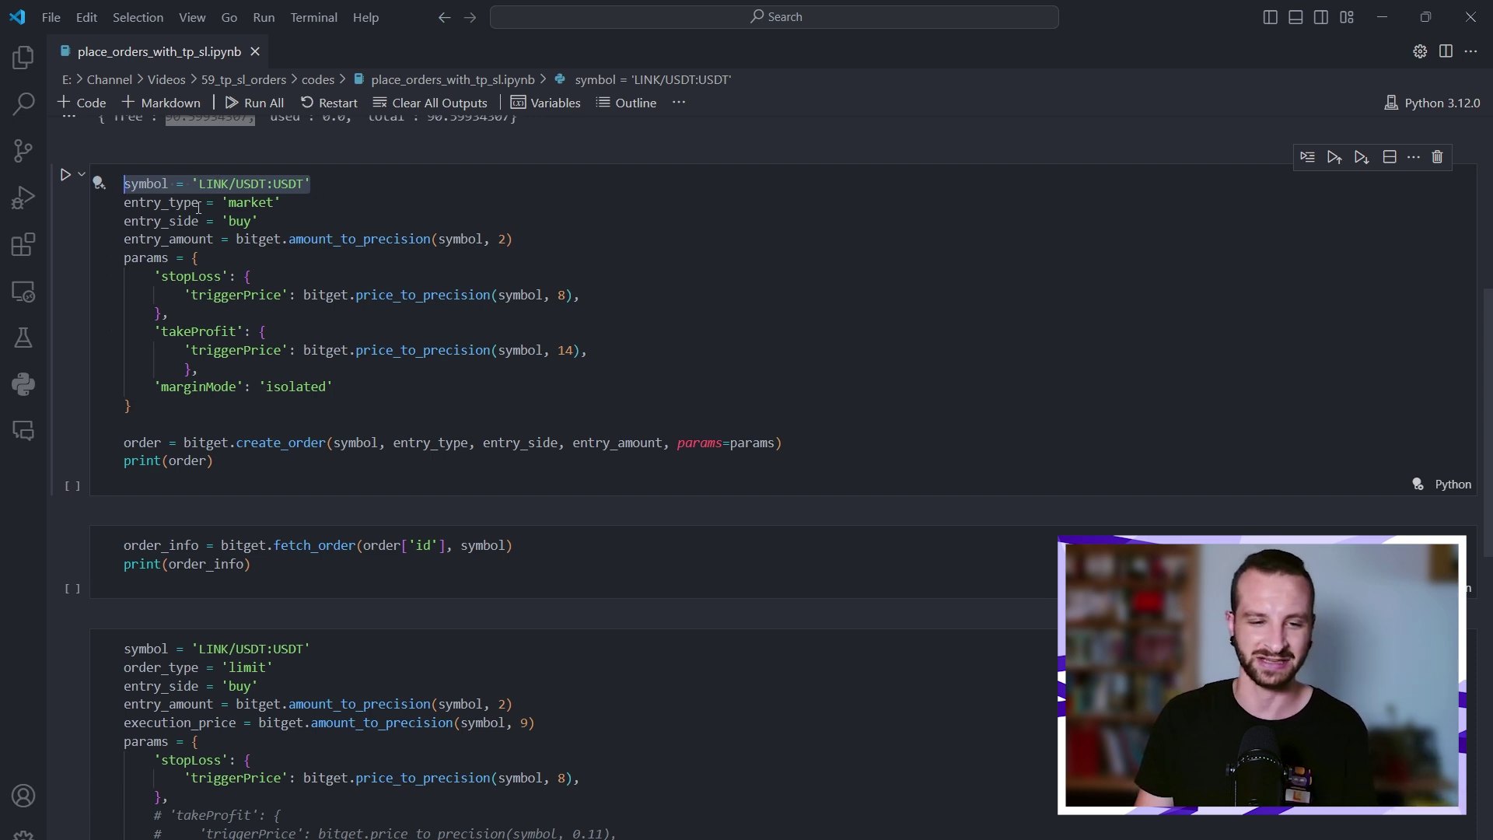
double_click(251, 203)
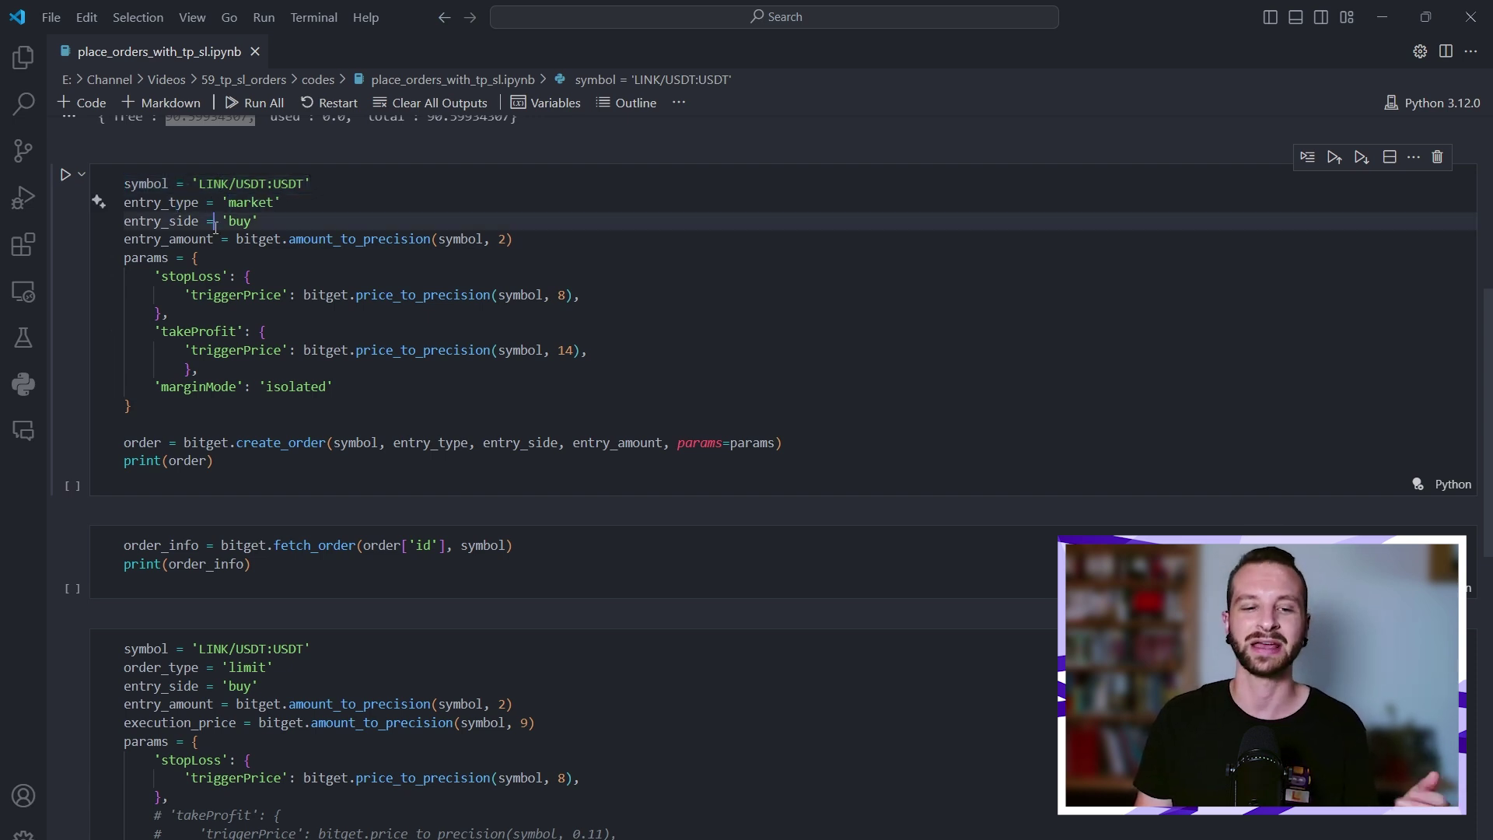
mouse_move(257, 221)
left_mouse_down()
mouse_move(220, 220)
mouse_move(297, 201)
left_mouse_up()
left_click(301, 184)
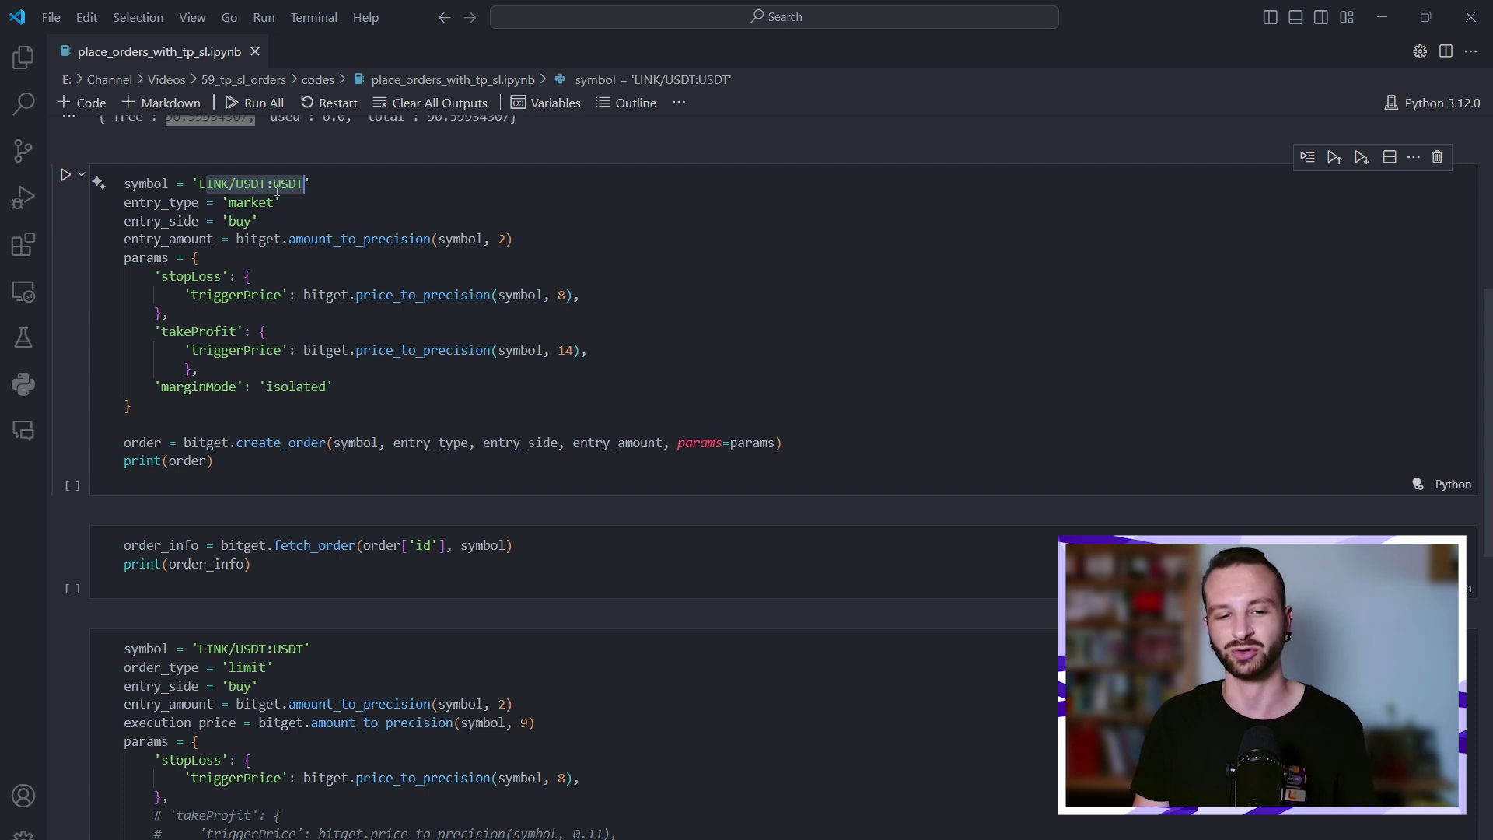
double_click(147, 182)
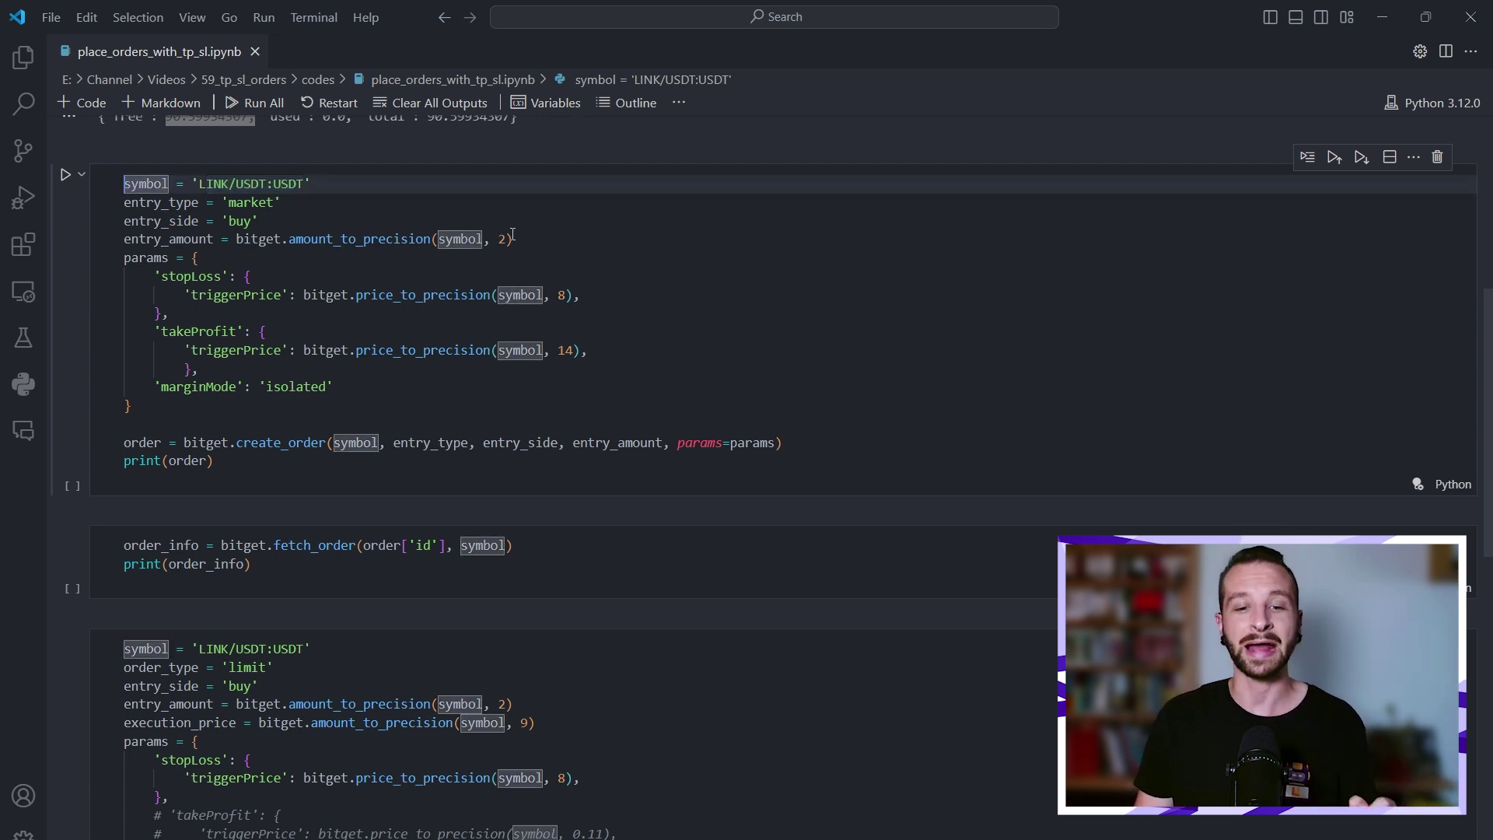
left_click_drag(513, 238, 124, 237)
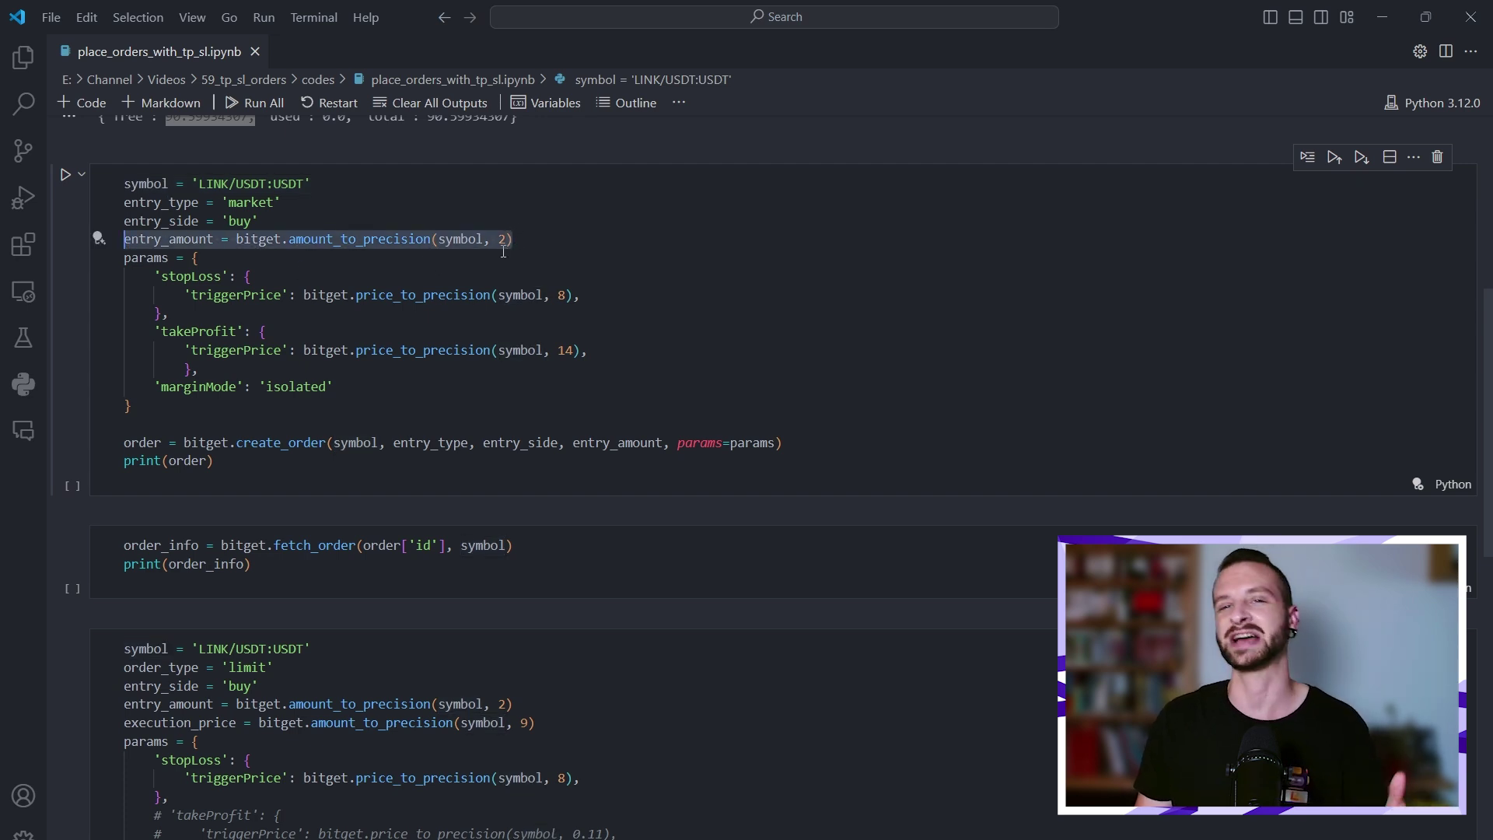
left_click(123, 238)
left_click_drag(235, 238, 520, 238)
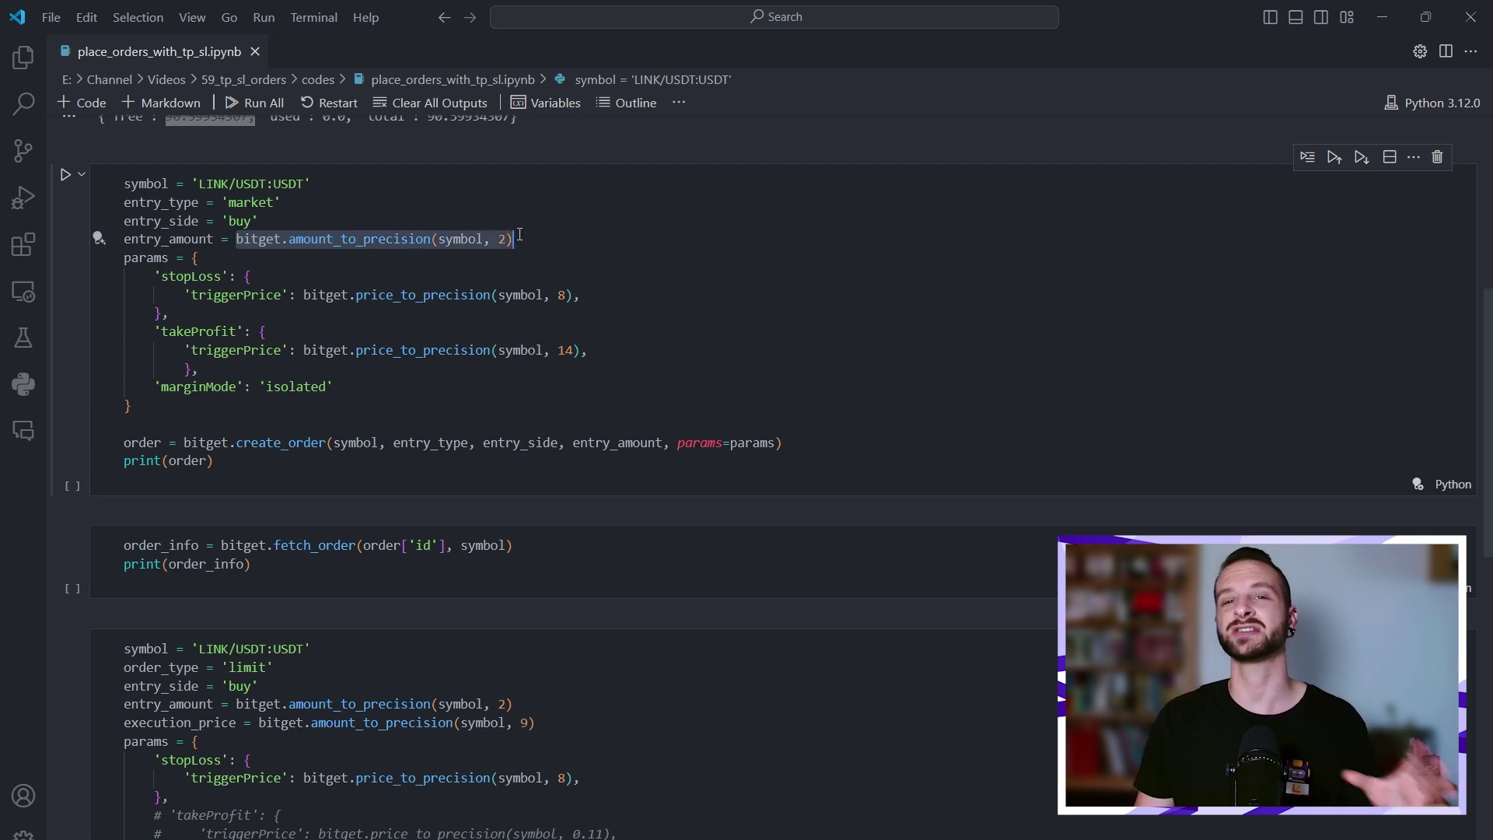
left_click(503, 239)
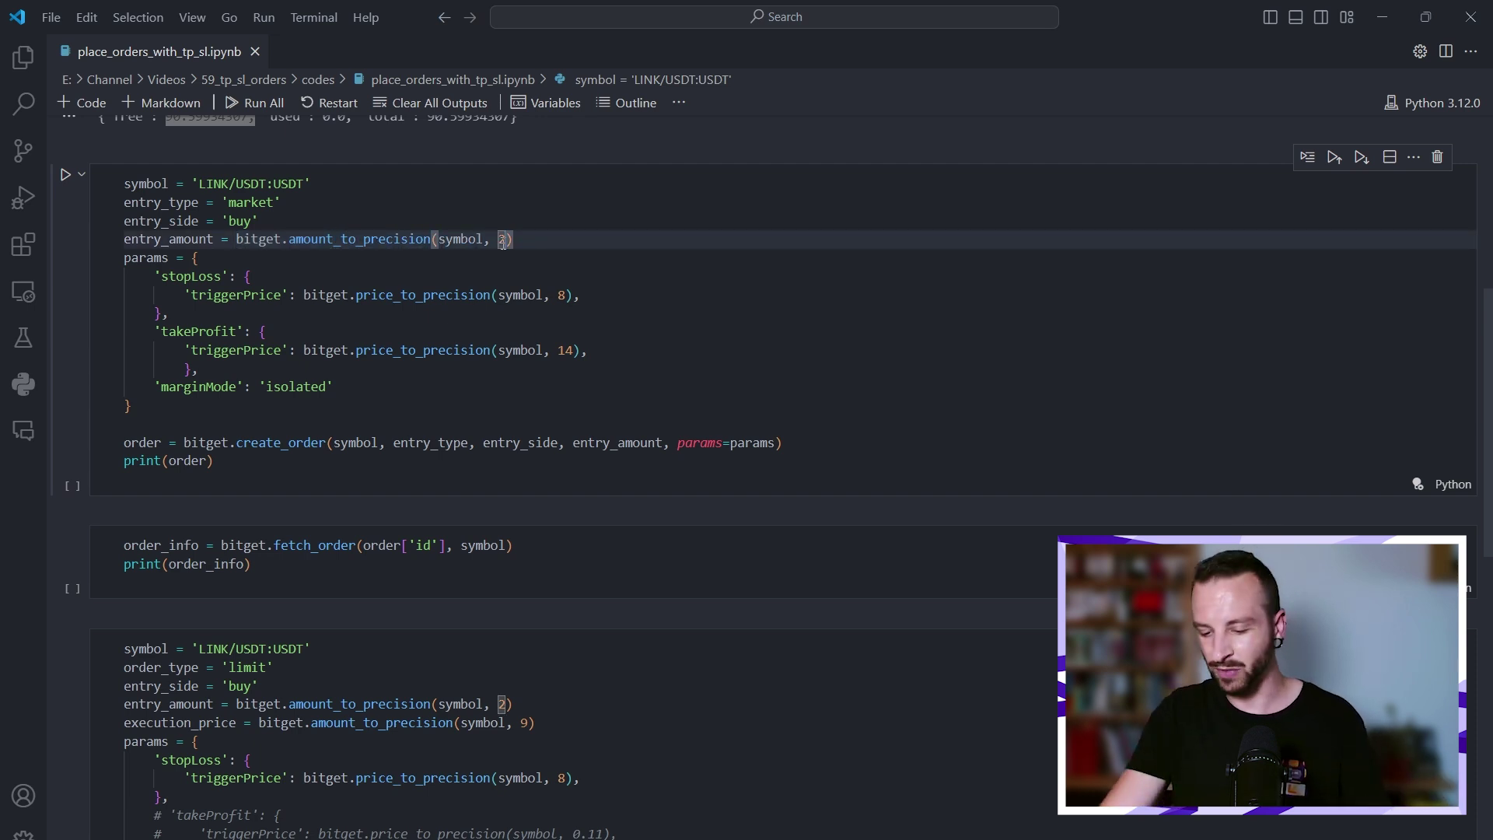
type(".33333333")
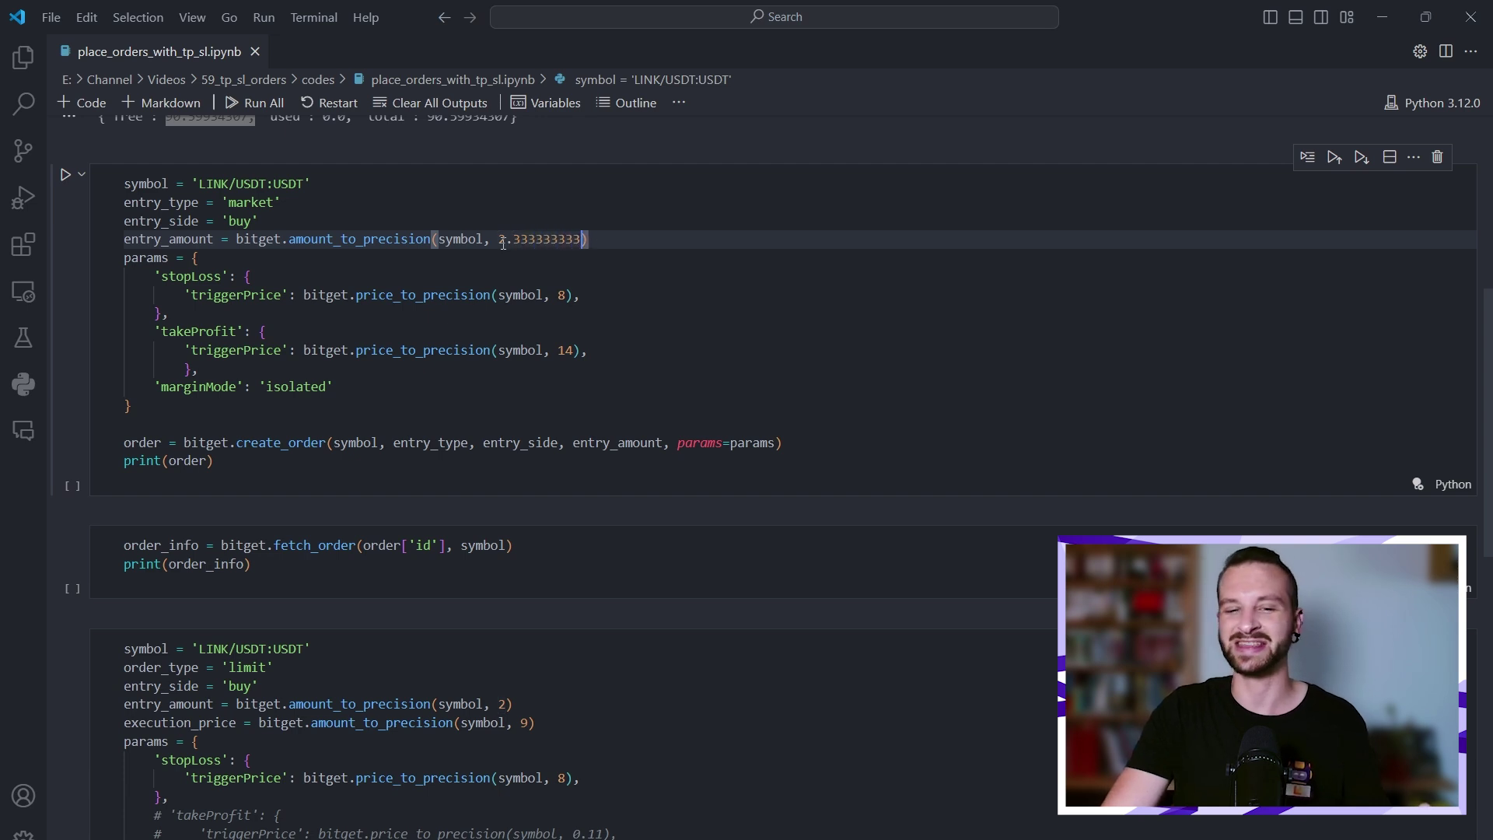
type("333")
double_click(501, 239)
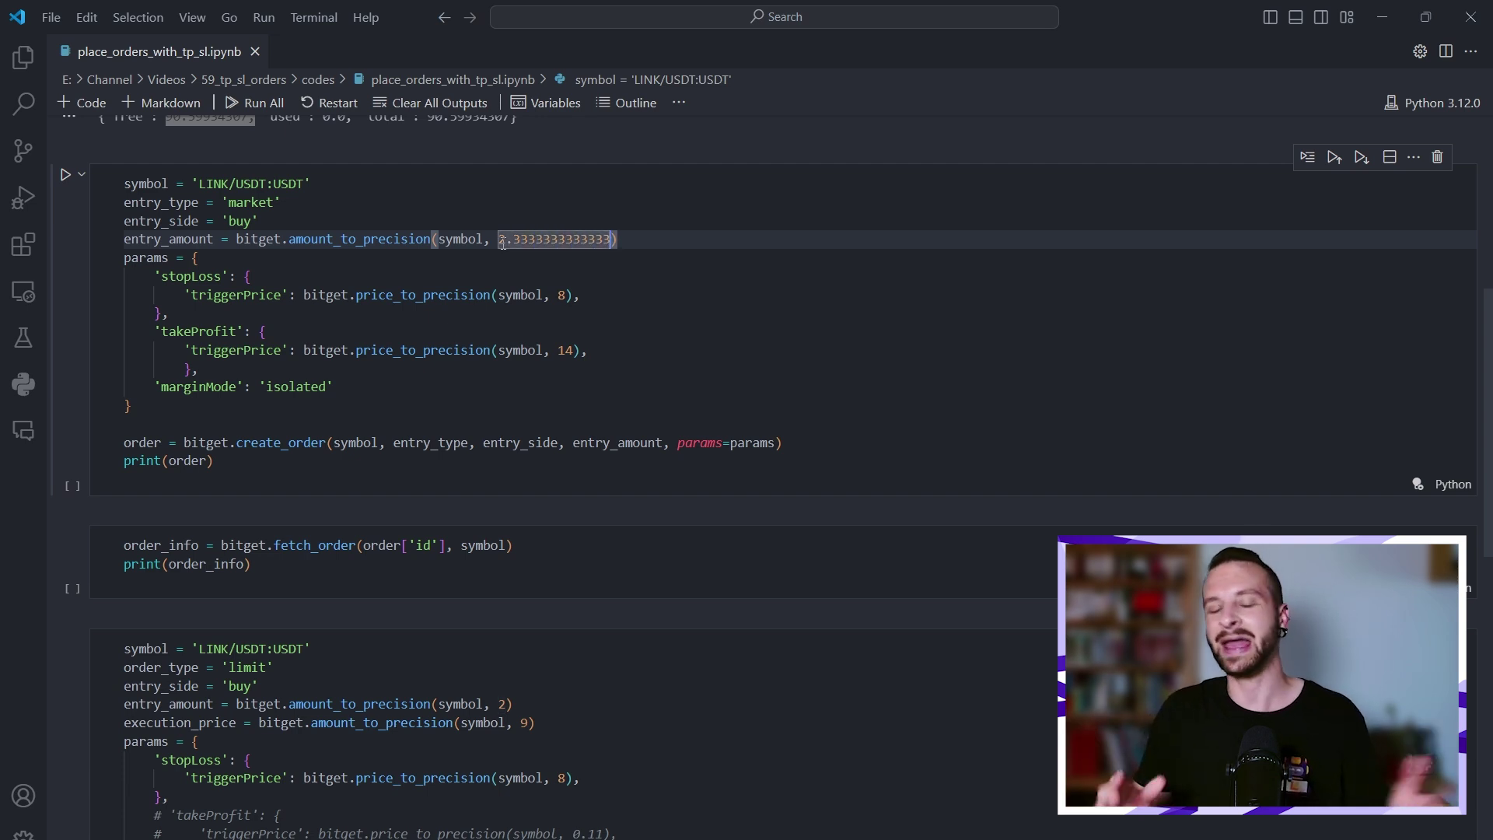
left_click(615, 238)
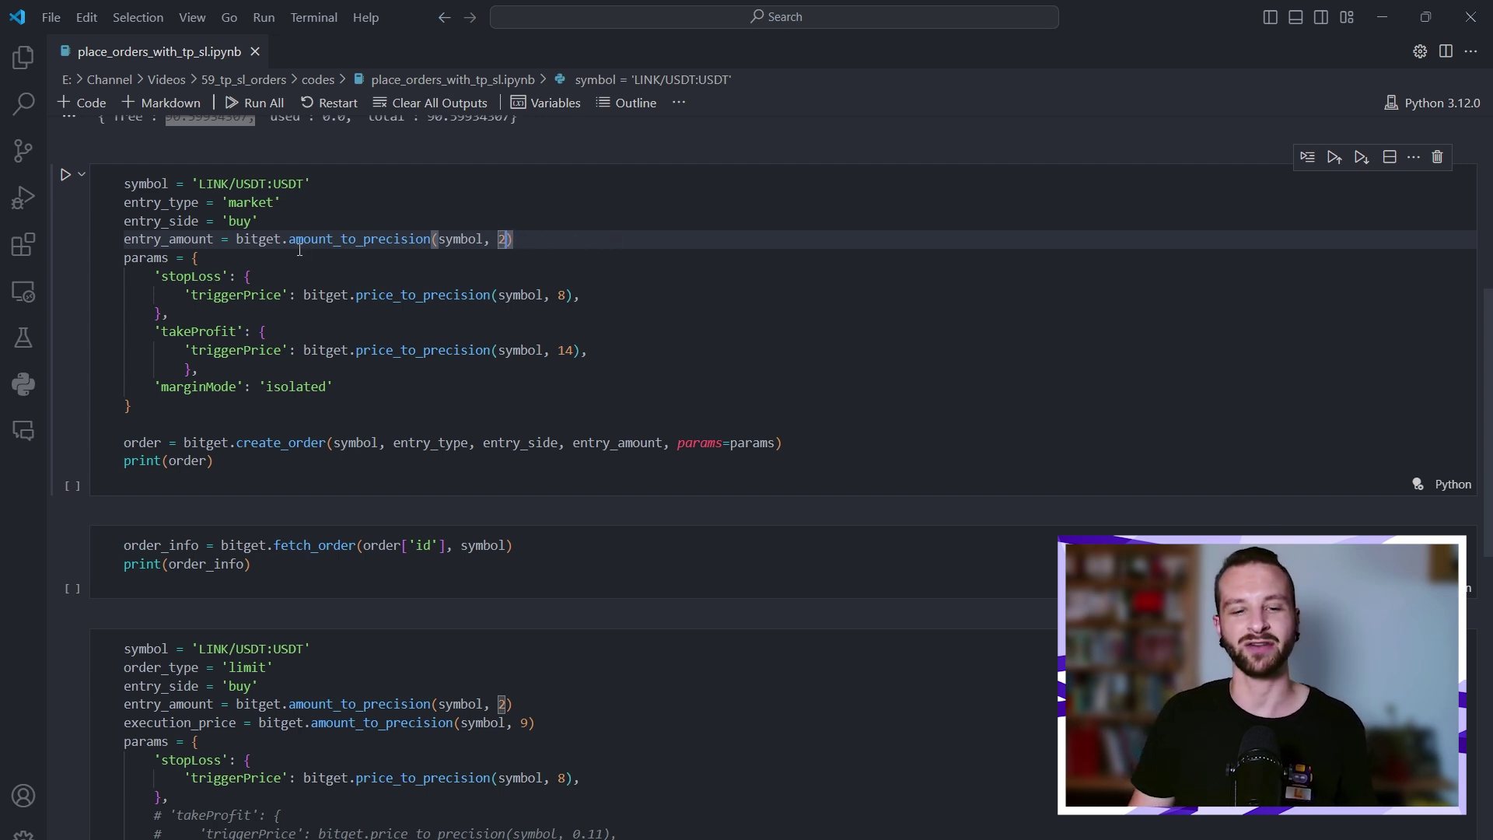
left_click_drag(355, 293, 499, 294)
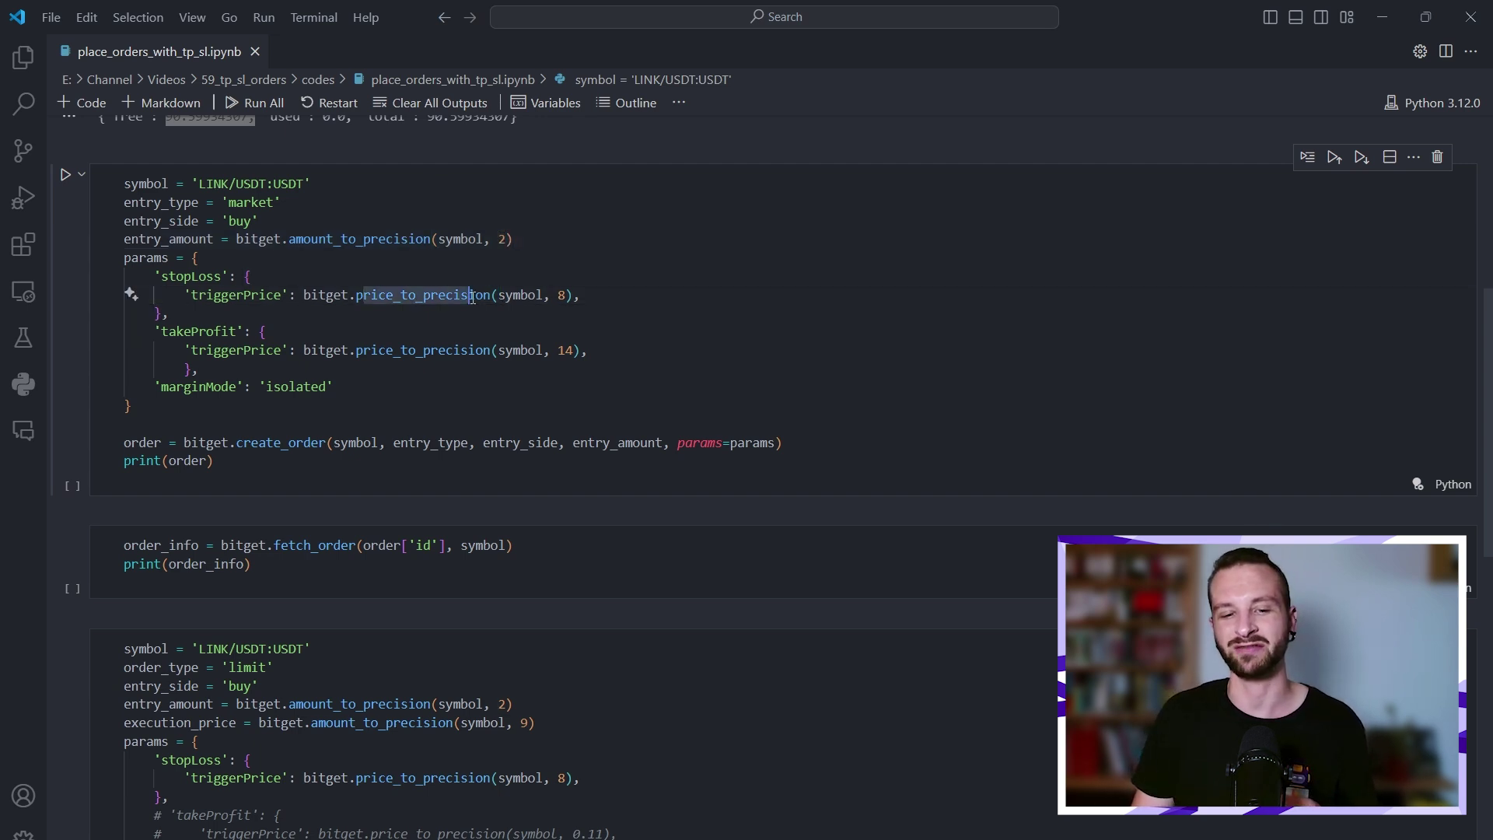
left_click(503, 239)
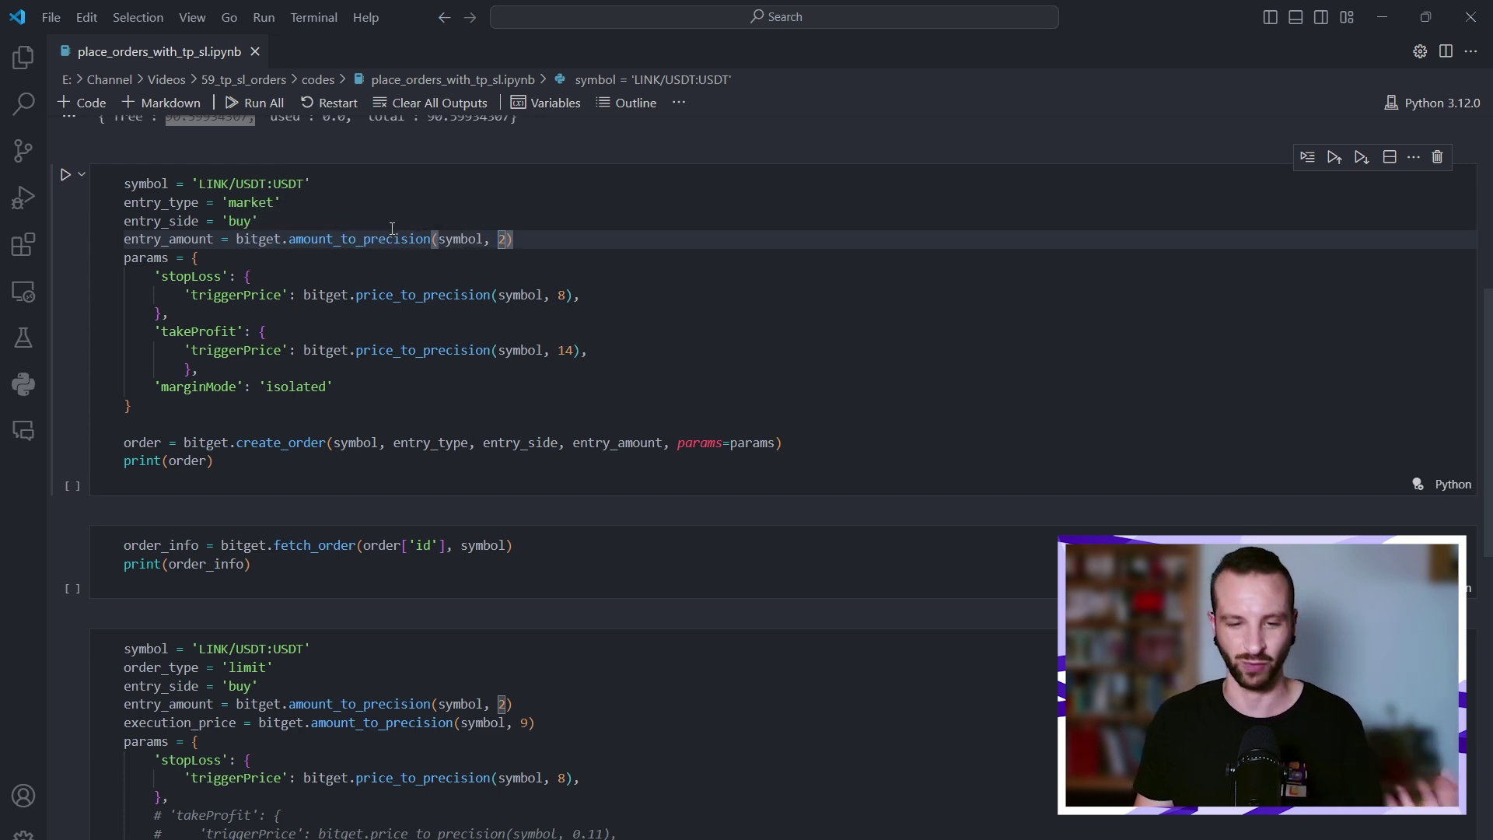
left_click(496, 253)
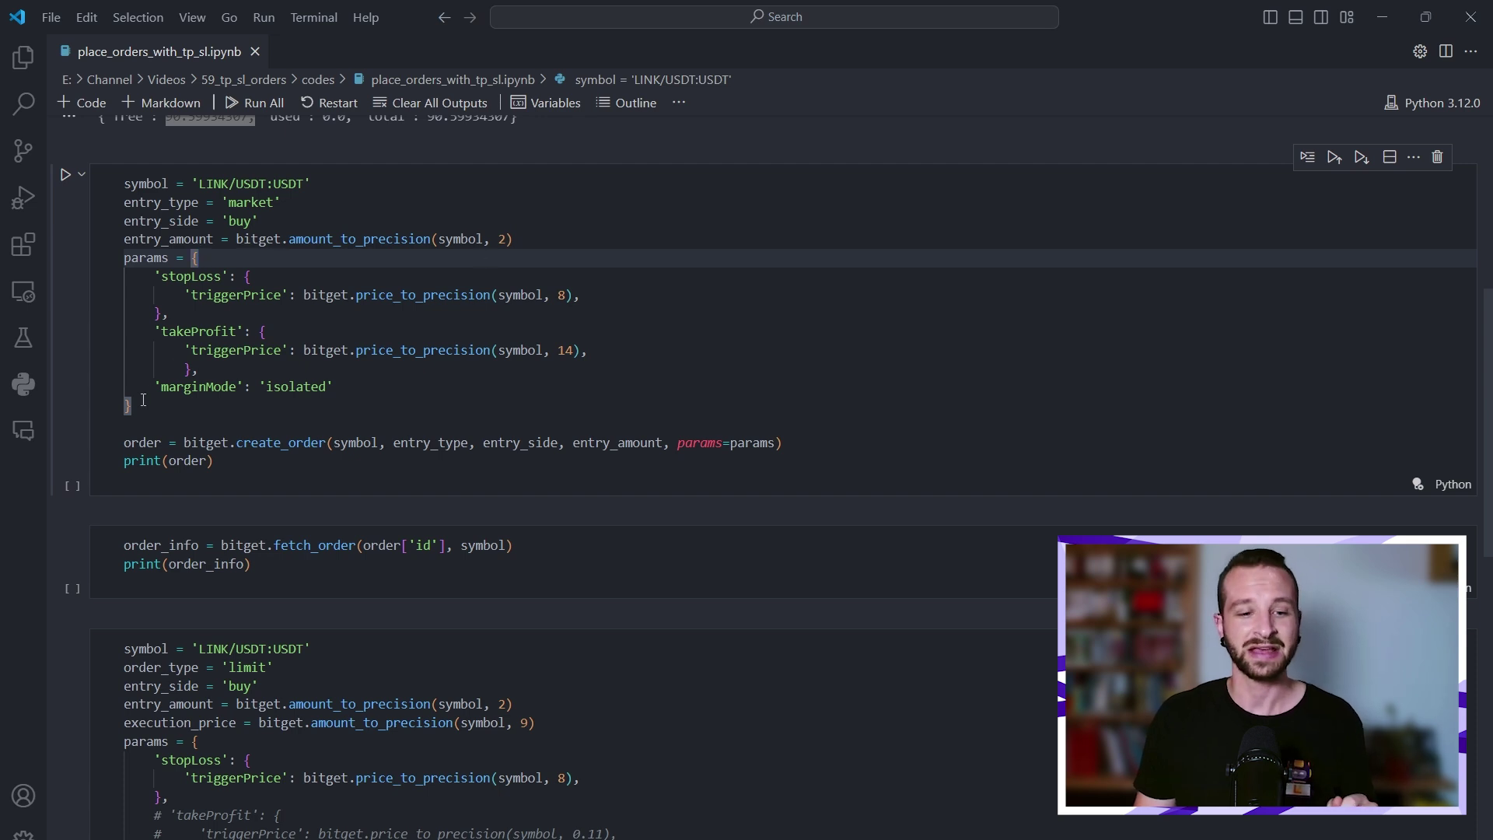
left_click_drag(134, 405, 98, 256)
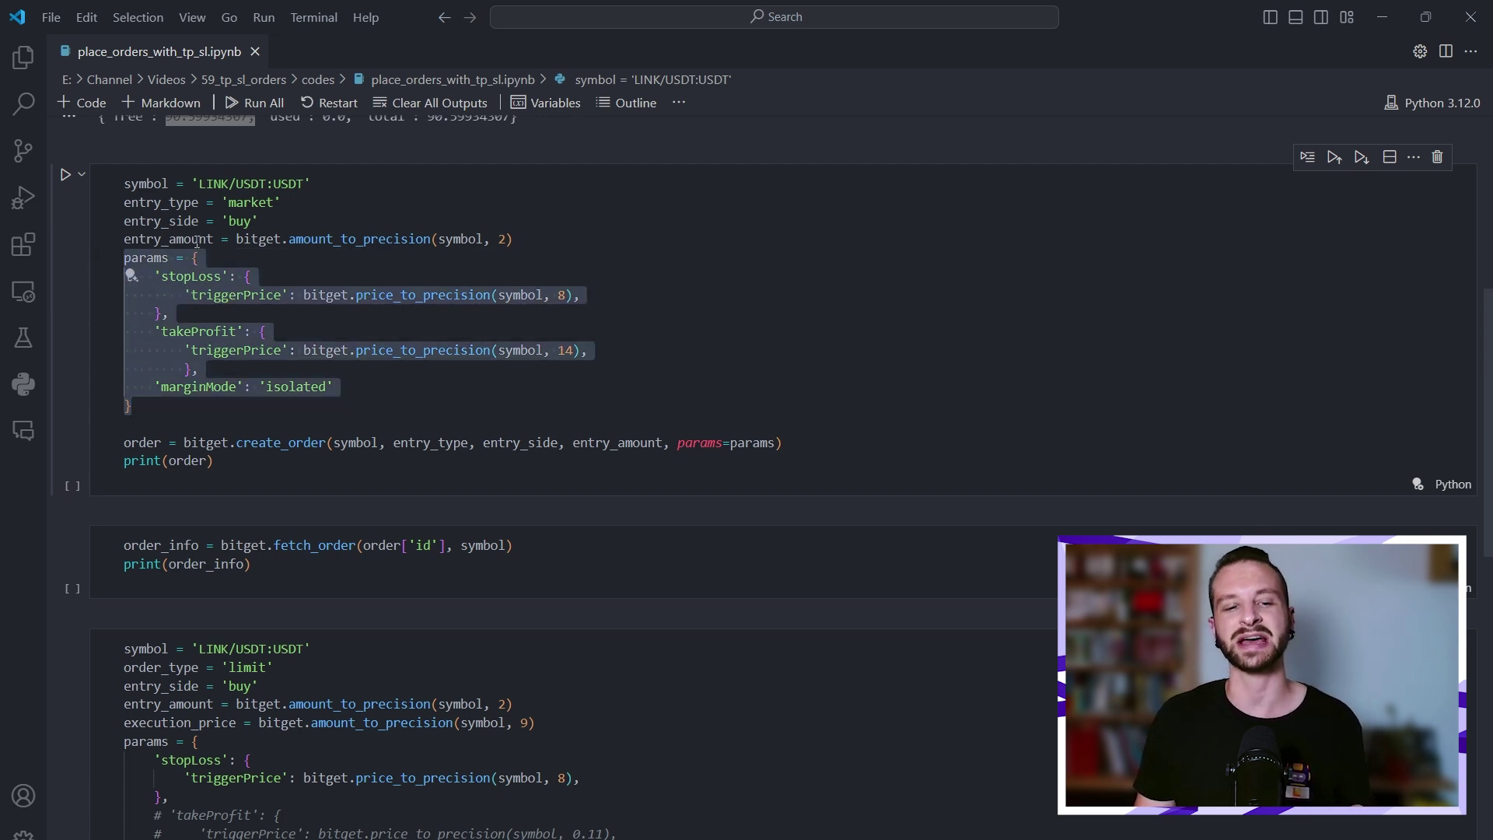
left_click_drag(232, 443, 385, 443)
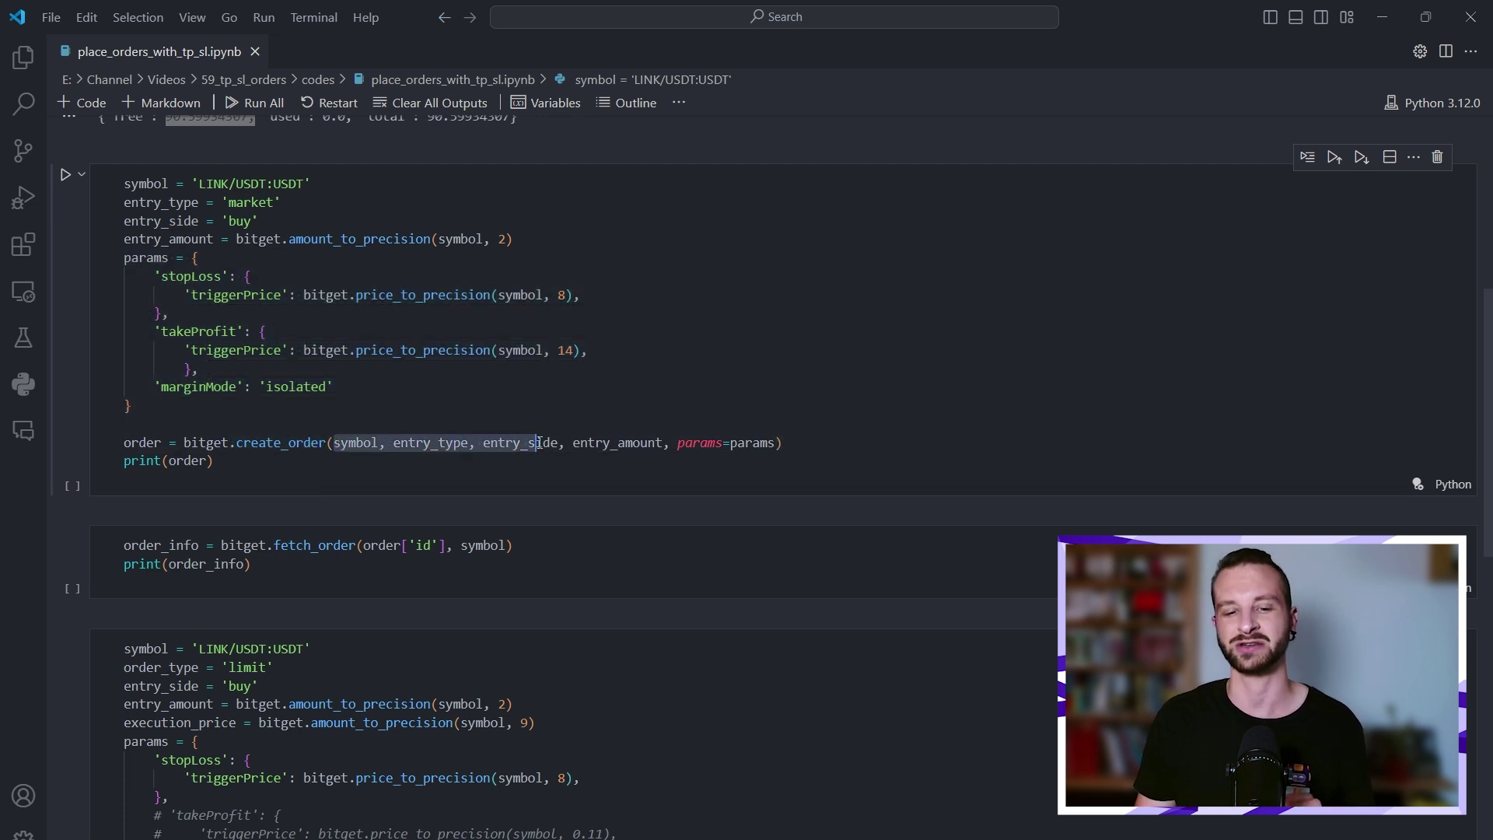
left_click_drag(531, 445, 779, 444)
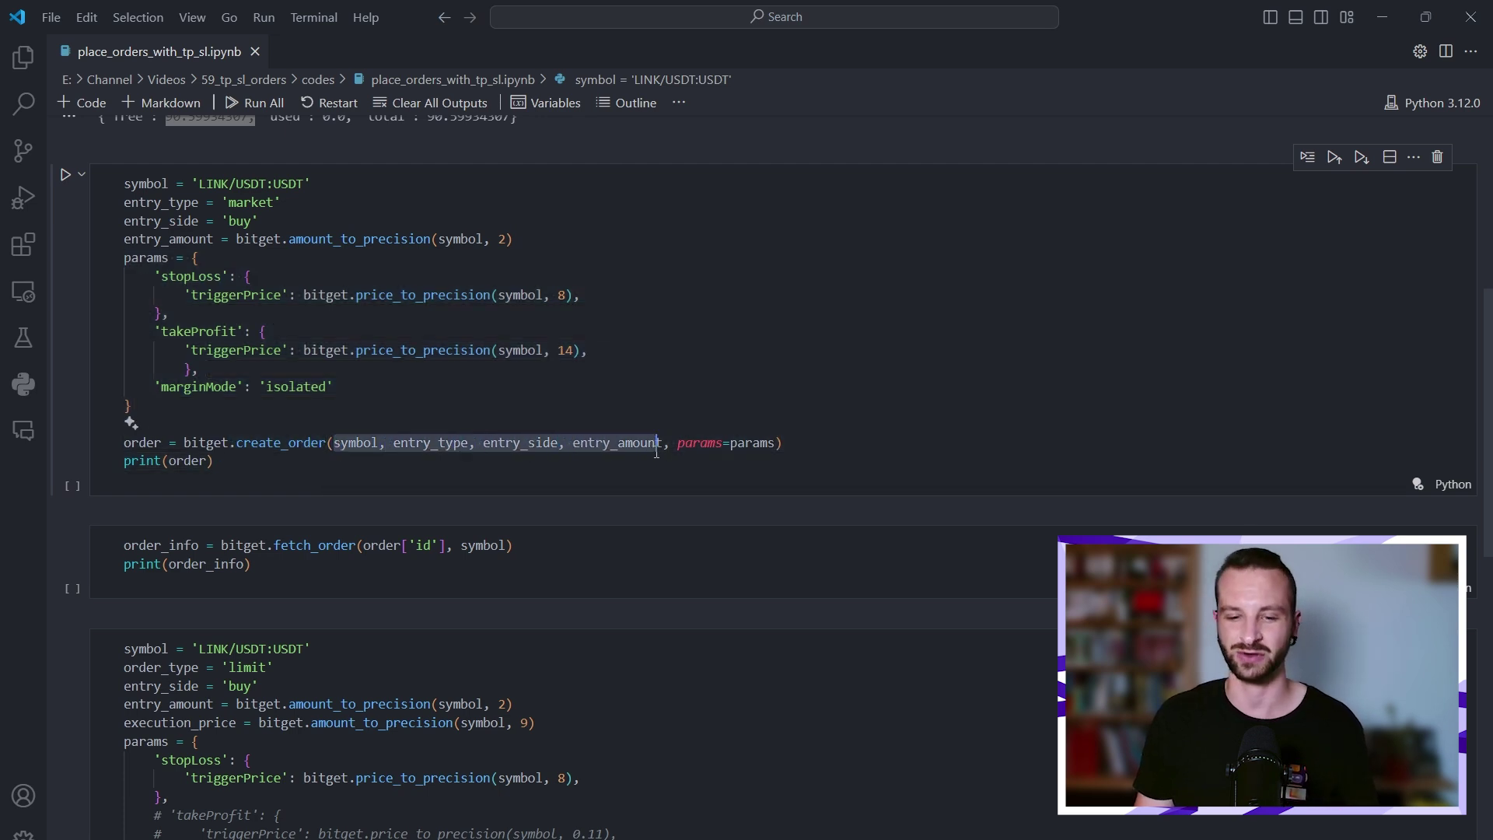
left_click(748, 468)
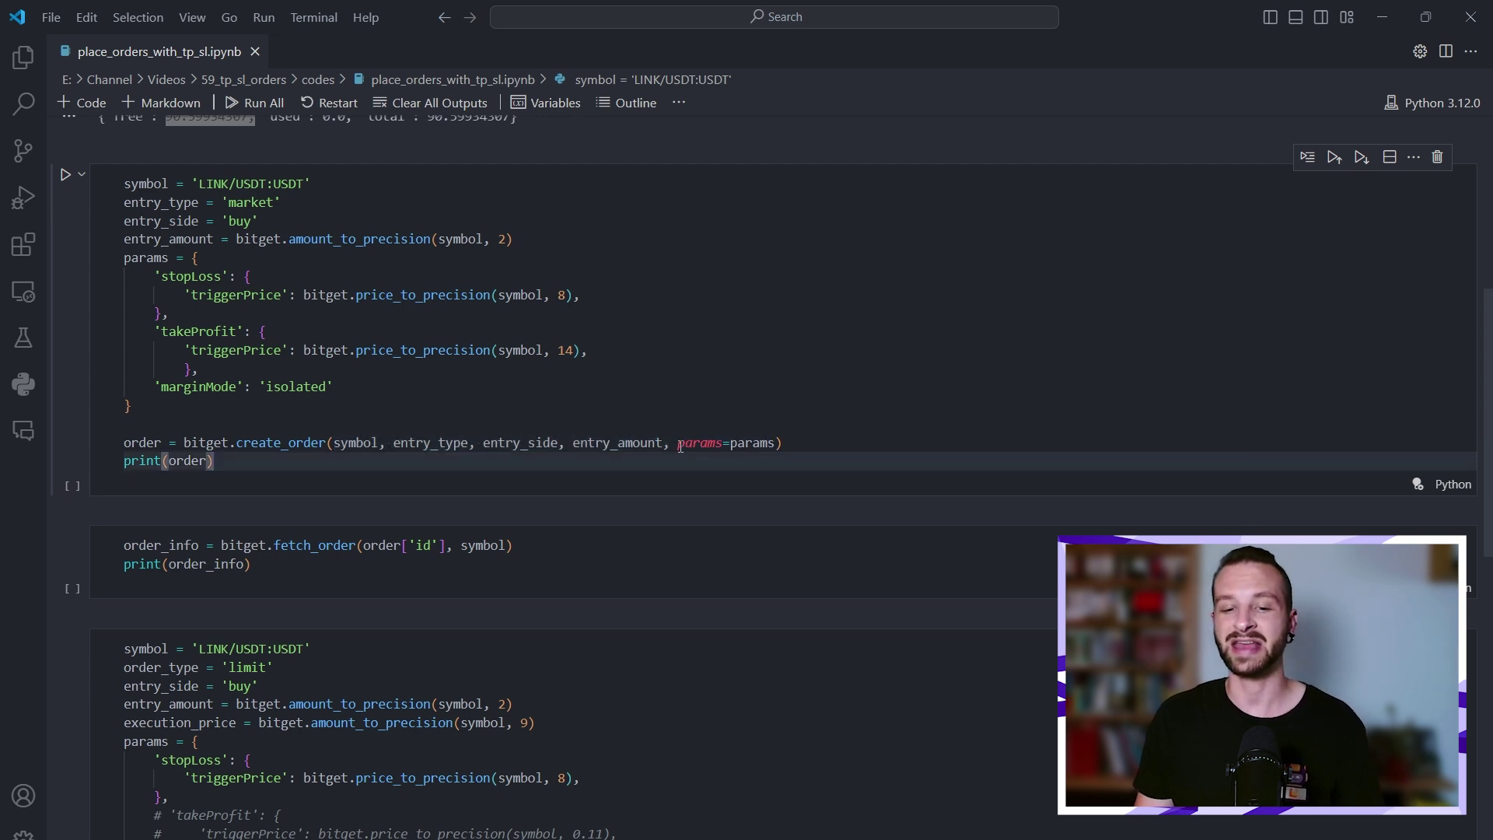
left_click_drag(675, 444, 778, 443)
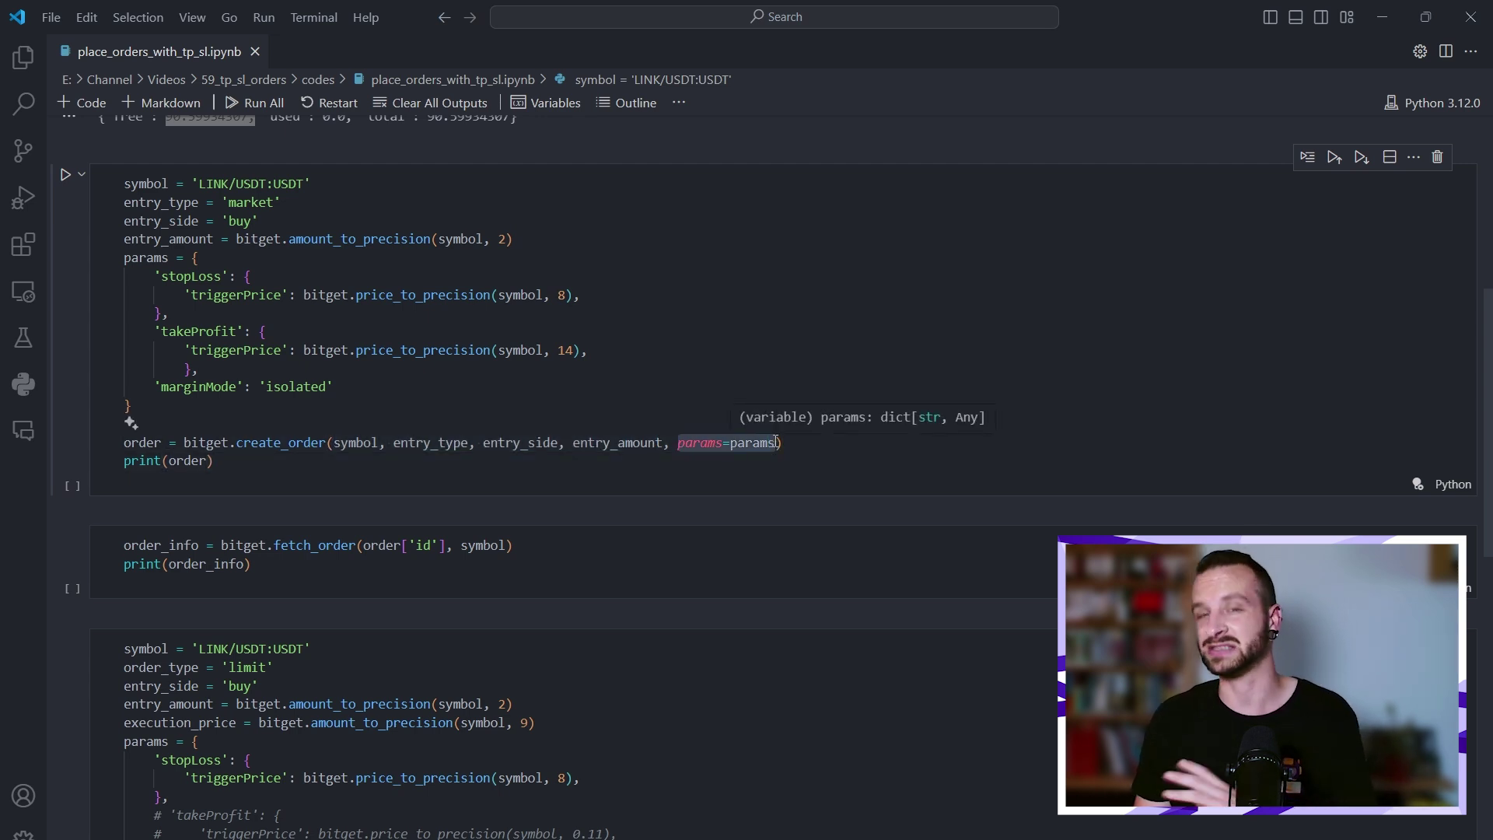
mouse_move(124, 331)
left_mouse_down()
mouse_move(131, 404)
mouse_move(72, 259)
left_mouse_up()
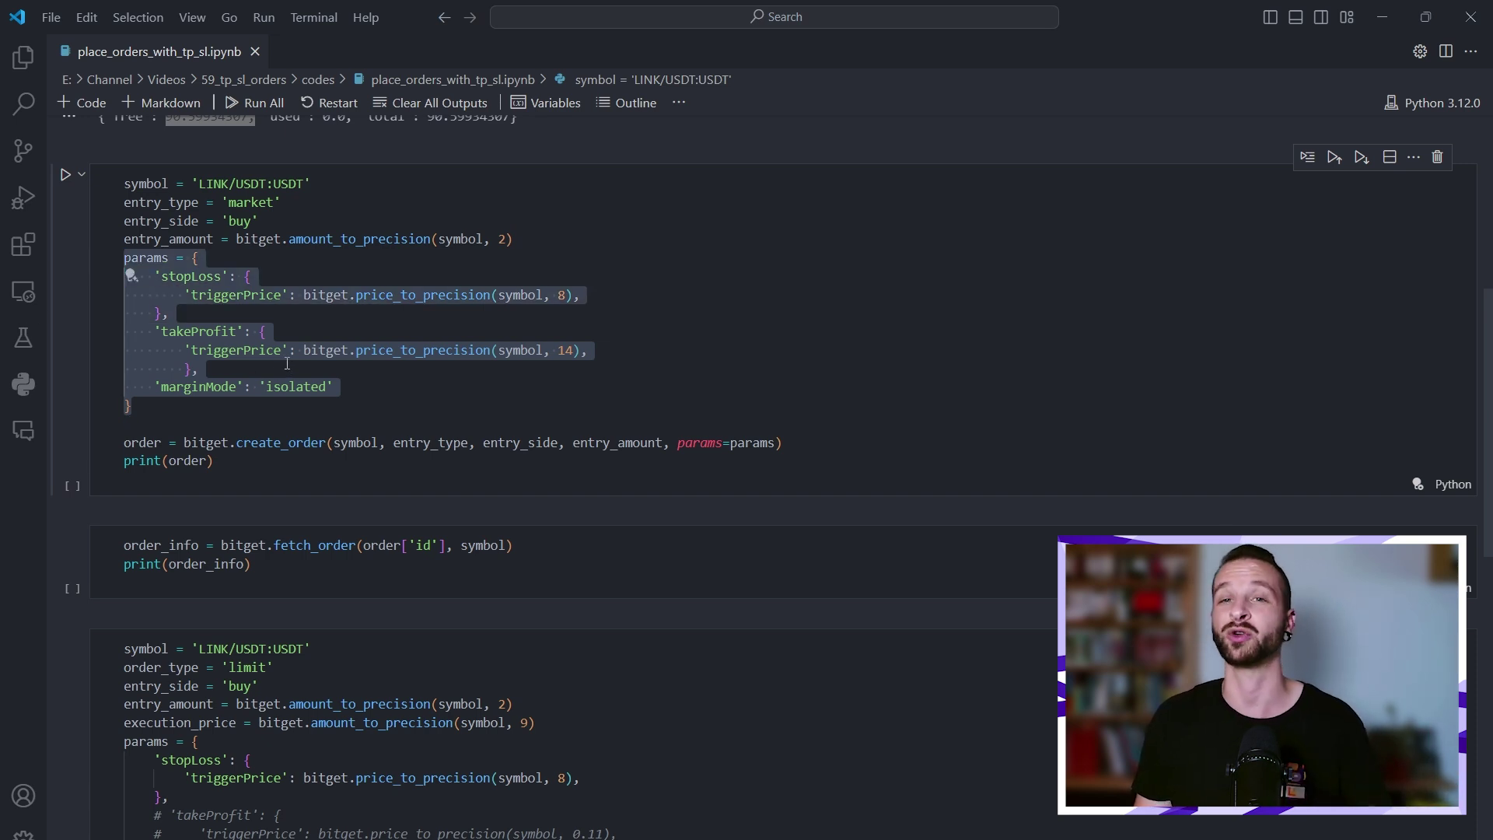
left_click(299, 316)
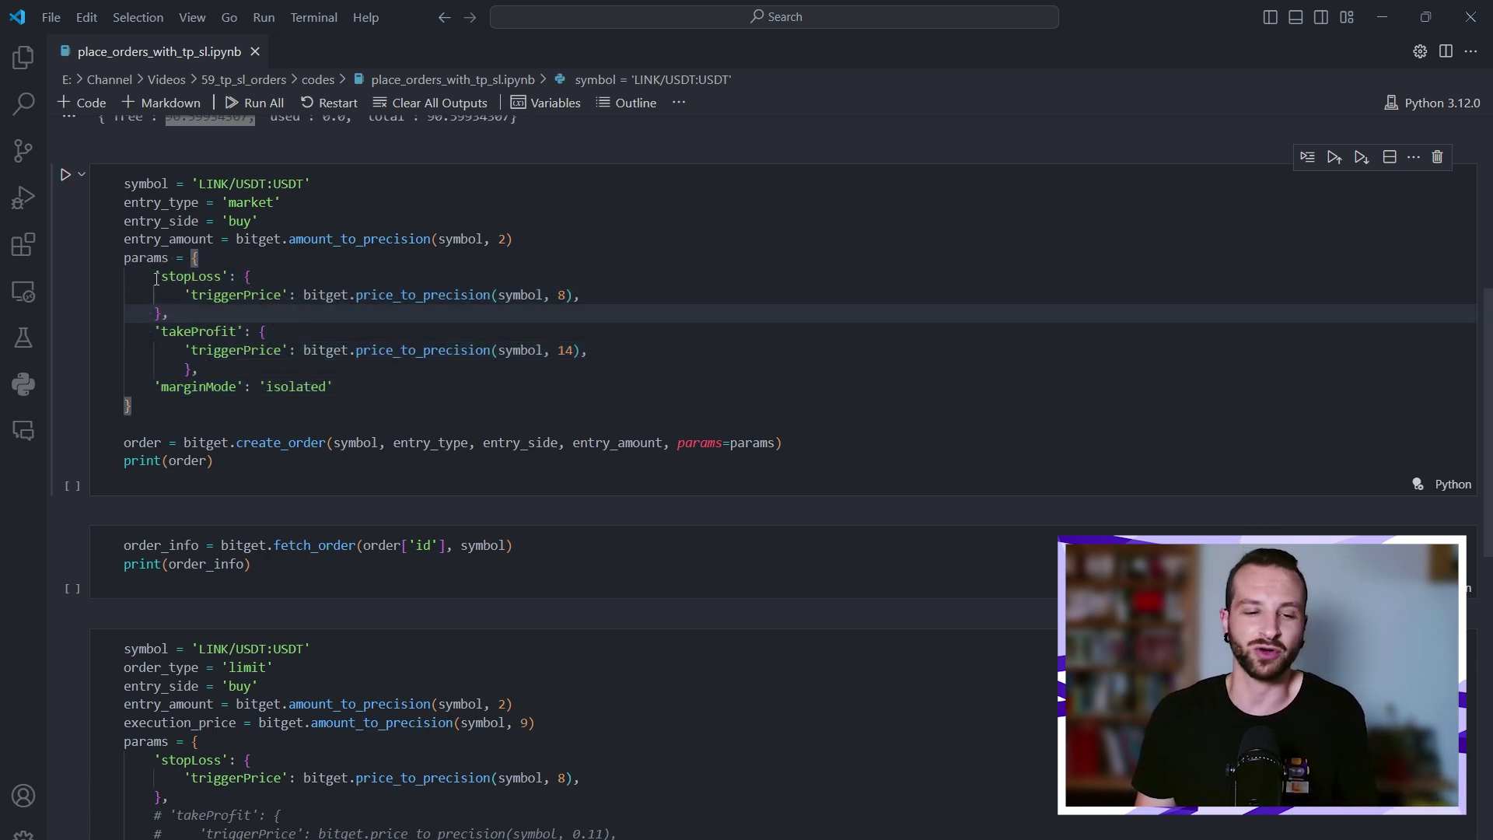
double_click(188, 276)
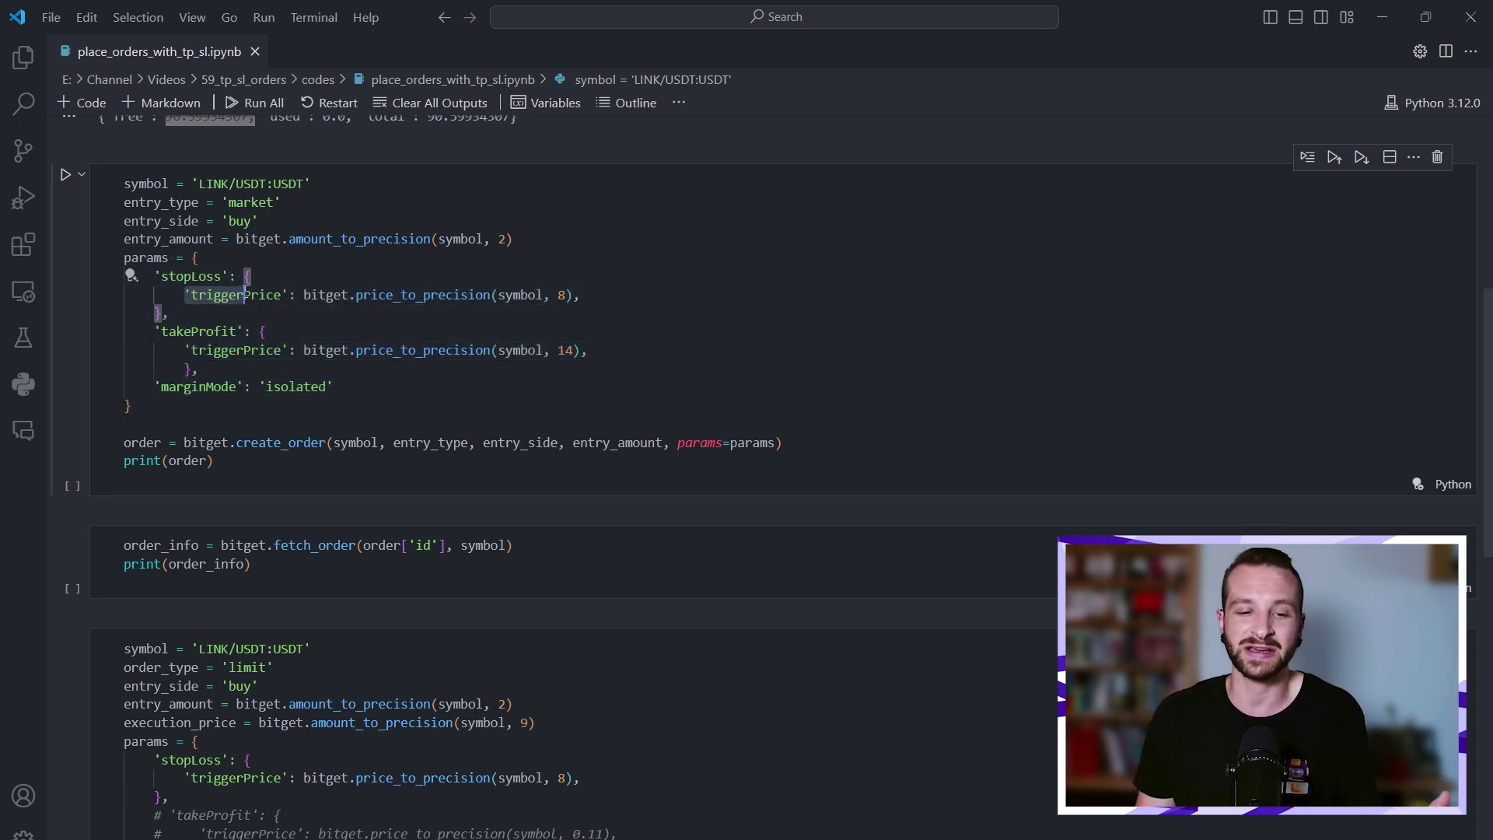
left_click_drag(185, 294, 289, 295)
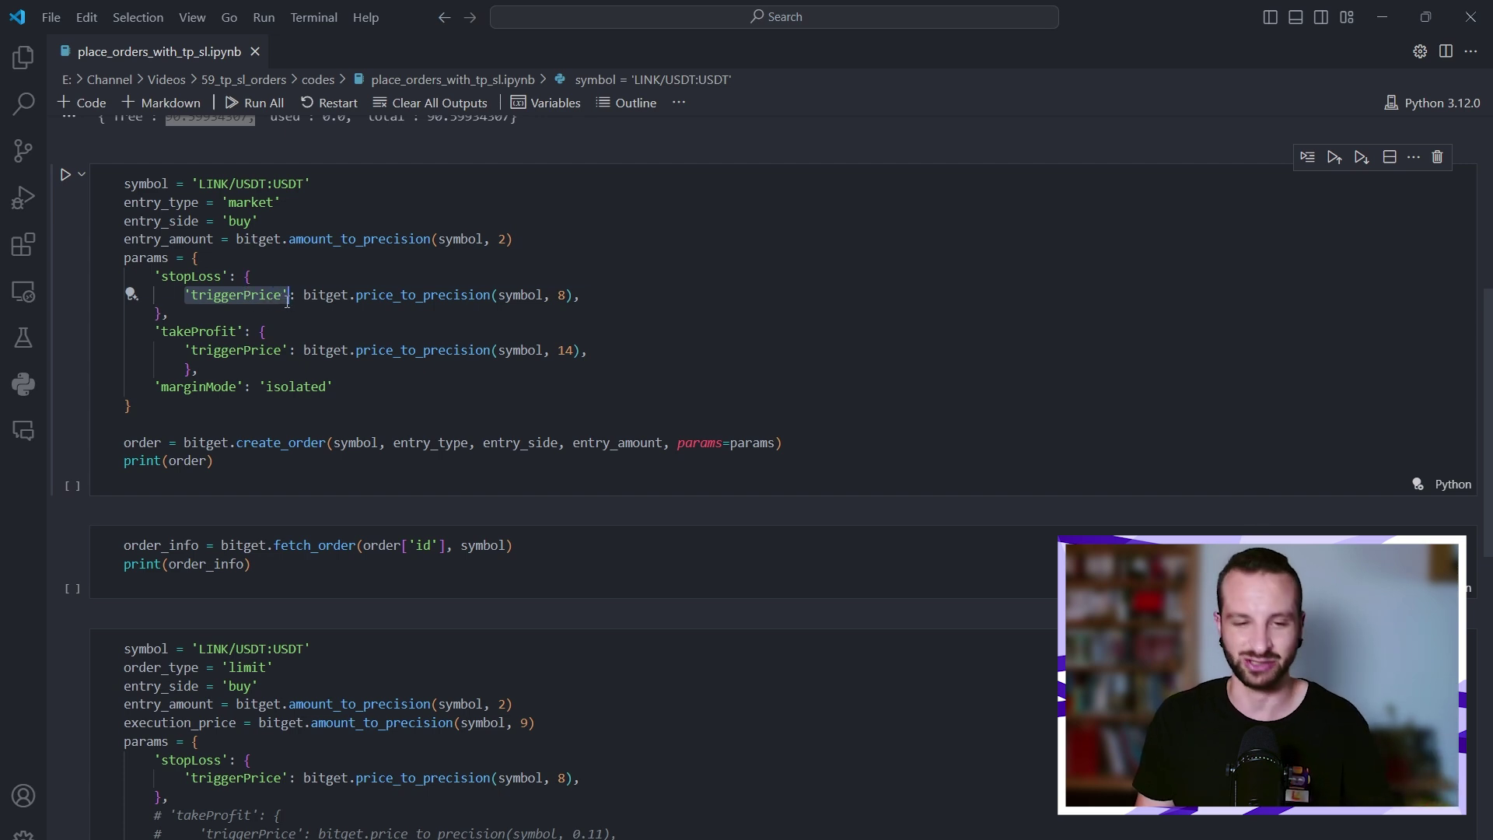
left_click_drag(302, 295, 583, 295)
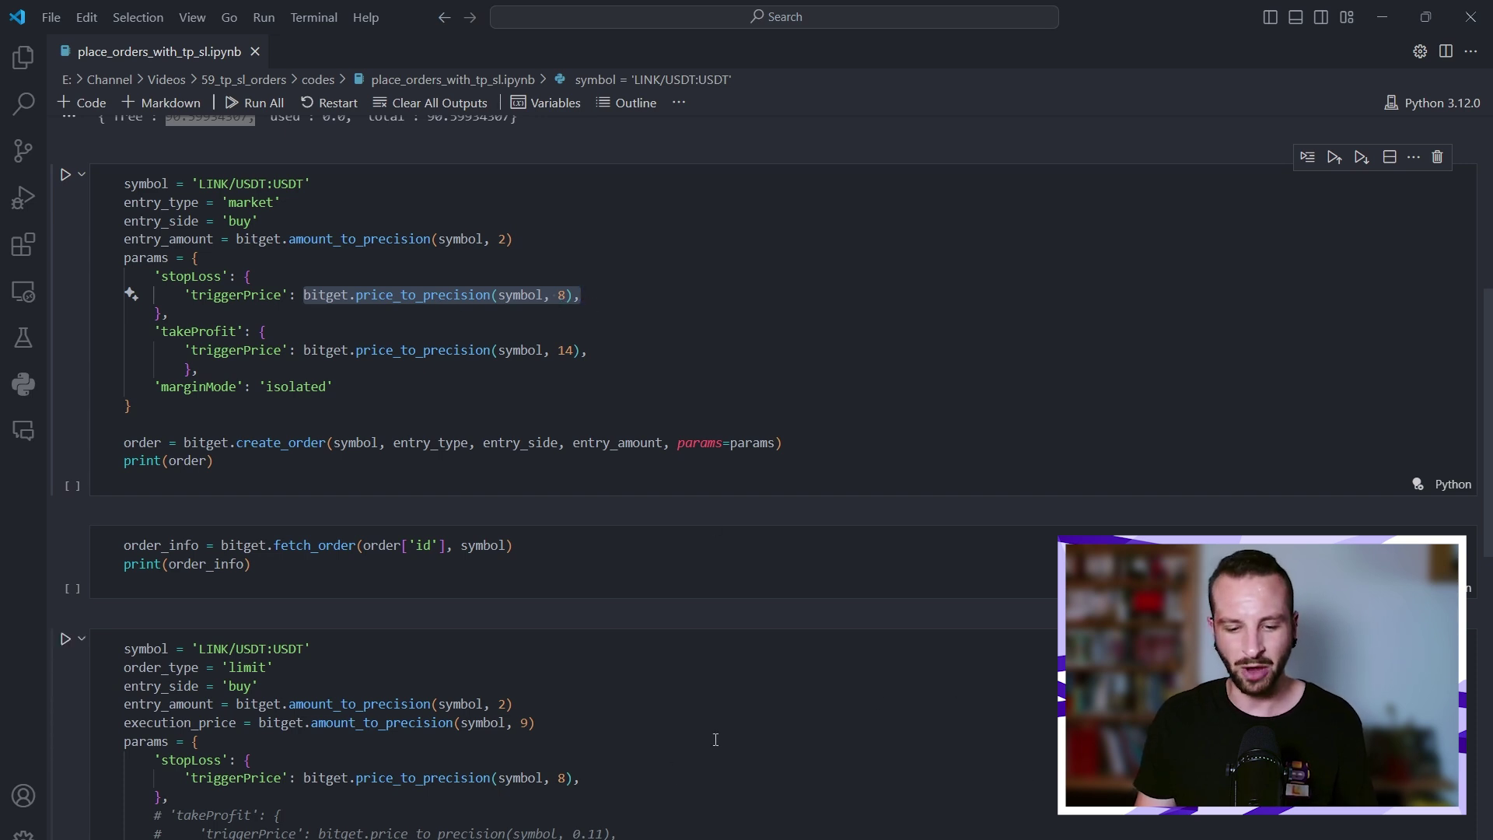
Compare Bitget's LINKUSDT page with the cell's stop-loss 8 and take-profit 14 prices
key("alt+Tab")
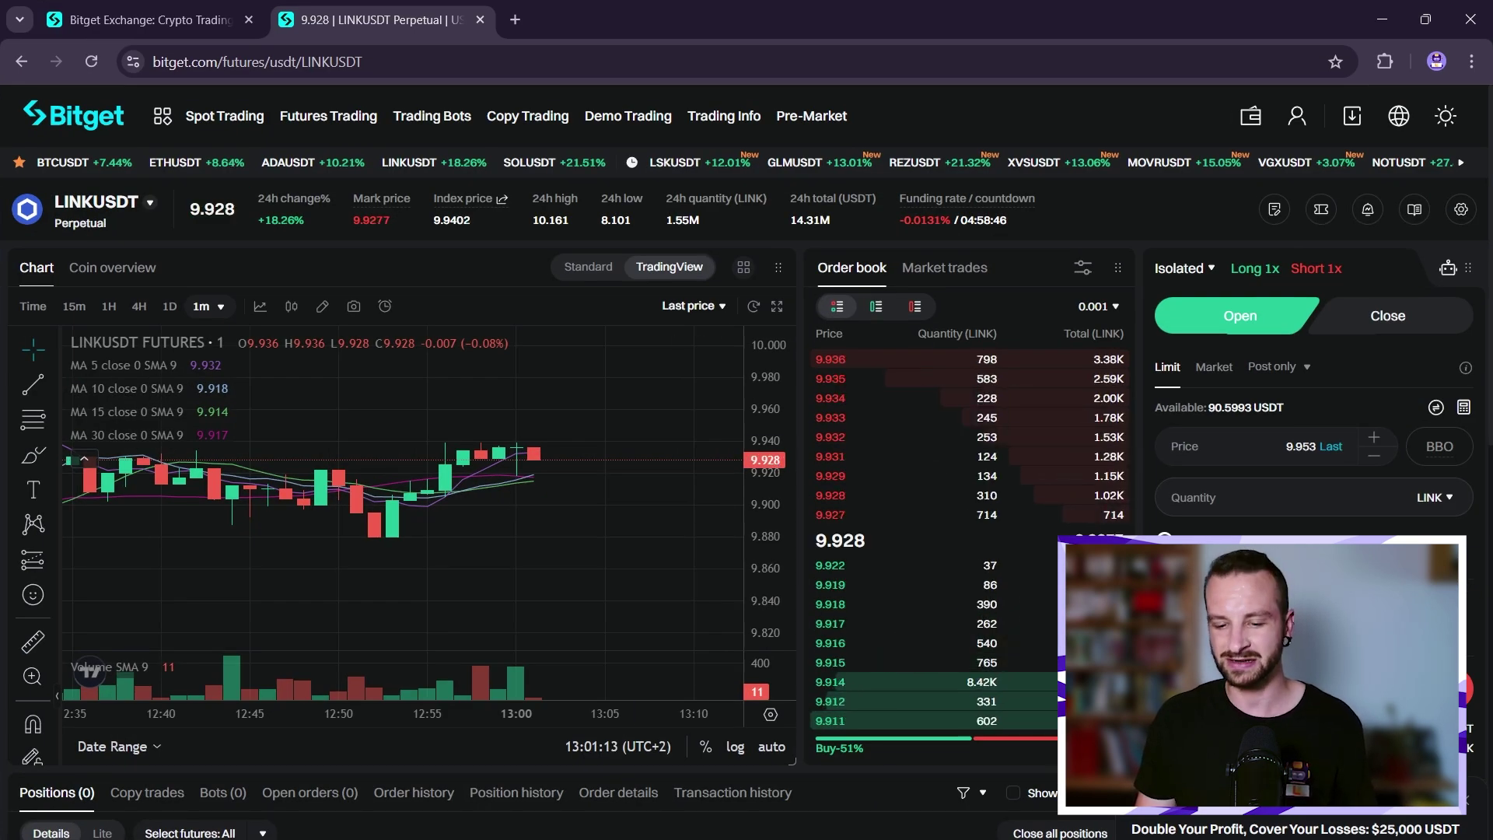
key("alt+Tab")
left_click(564, 295)
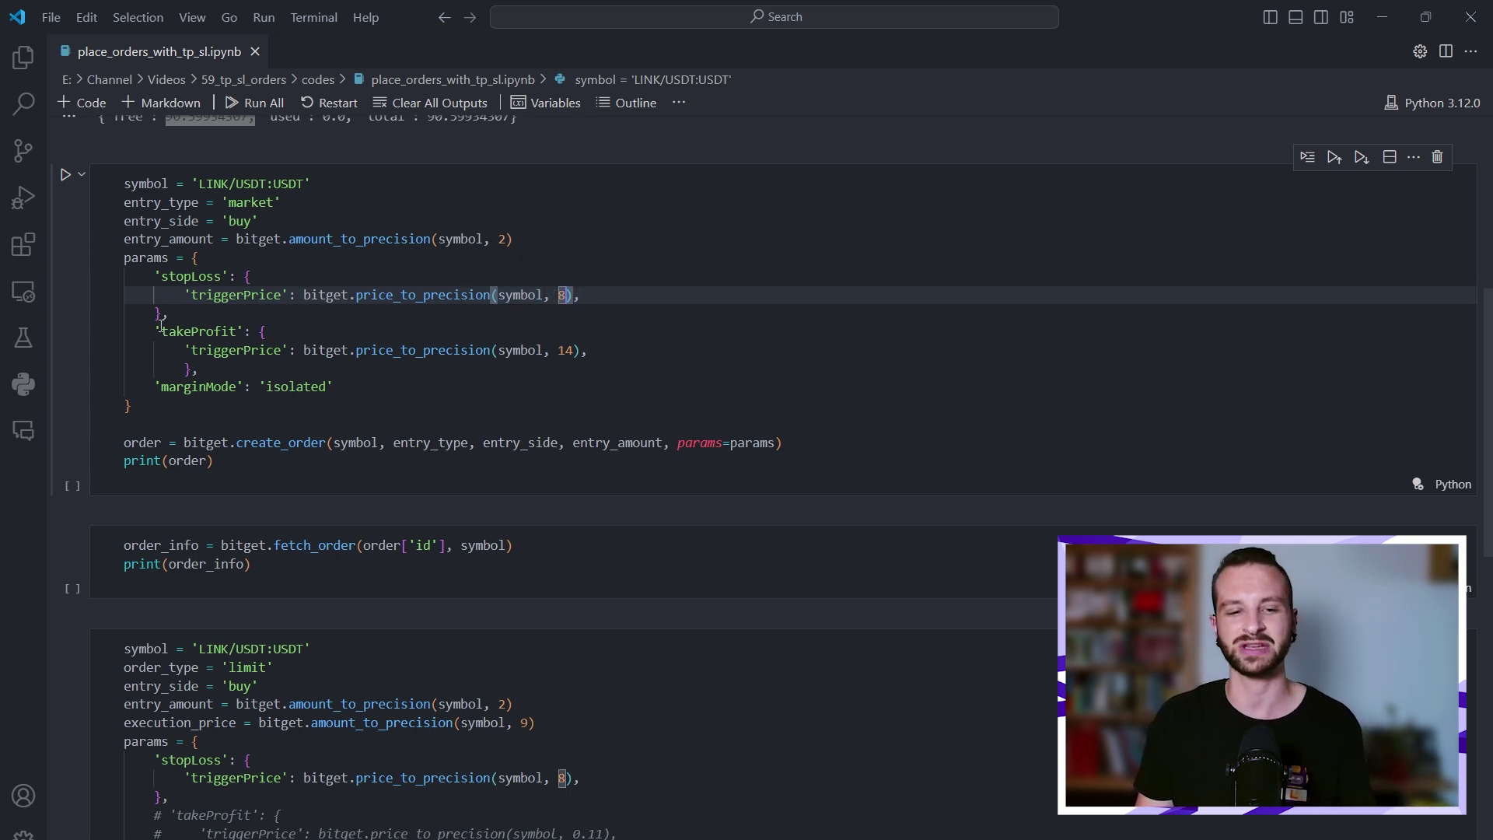
left_click(558, 350)
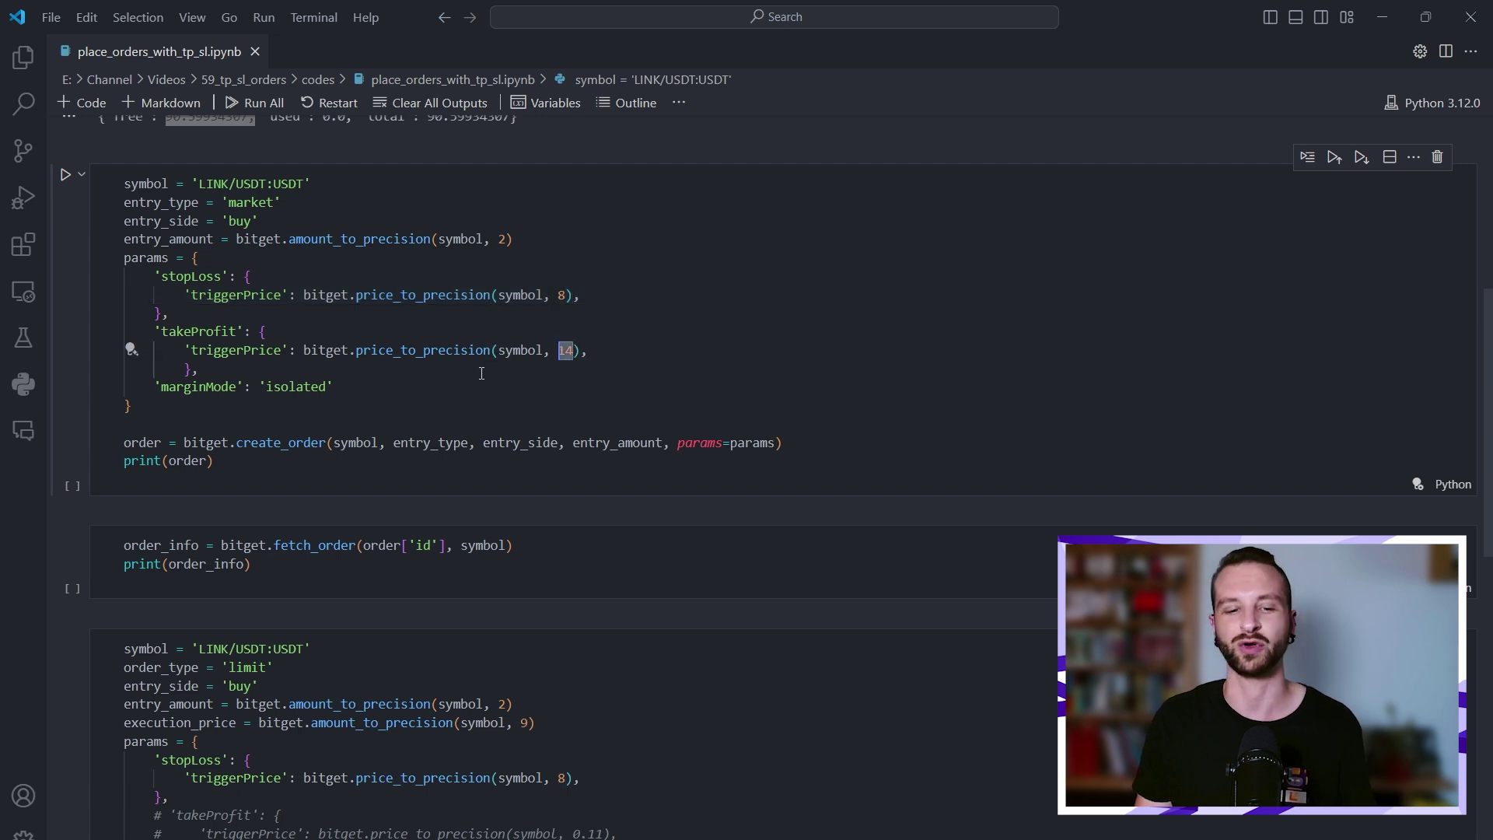
Check the isolated marginMode entry in the order params, glancing at Bitget again
left_click_drag(336, 385, 154, 386)
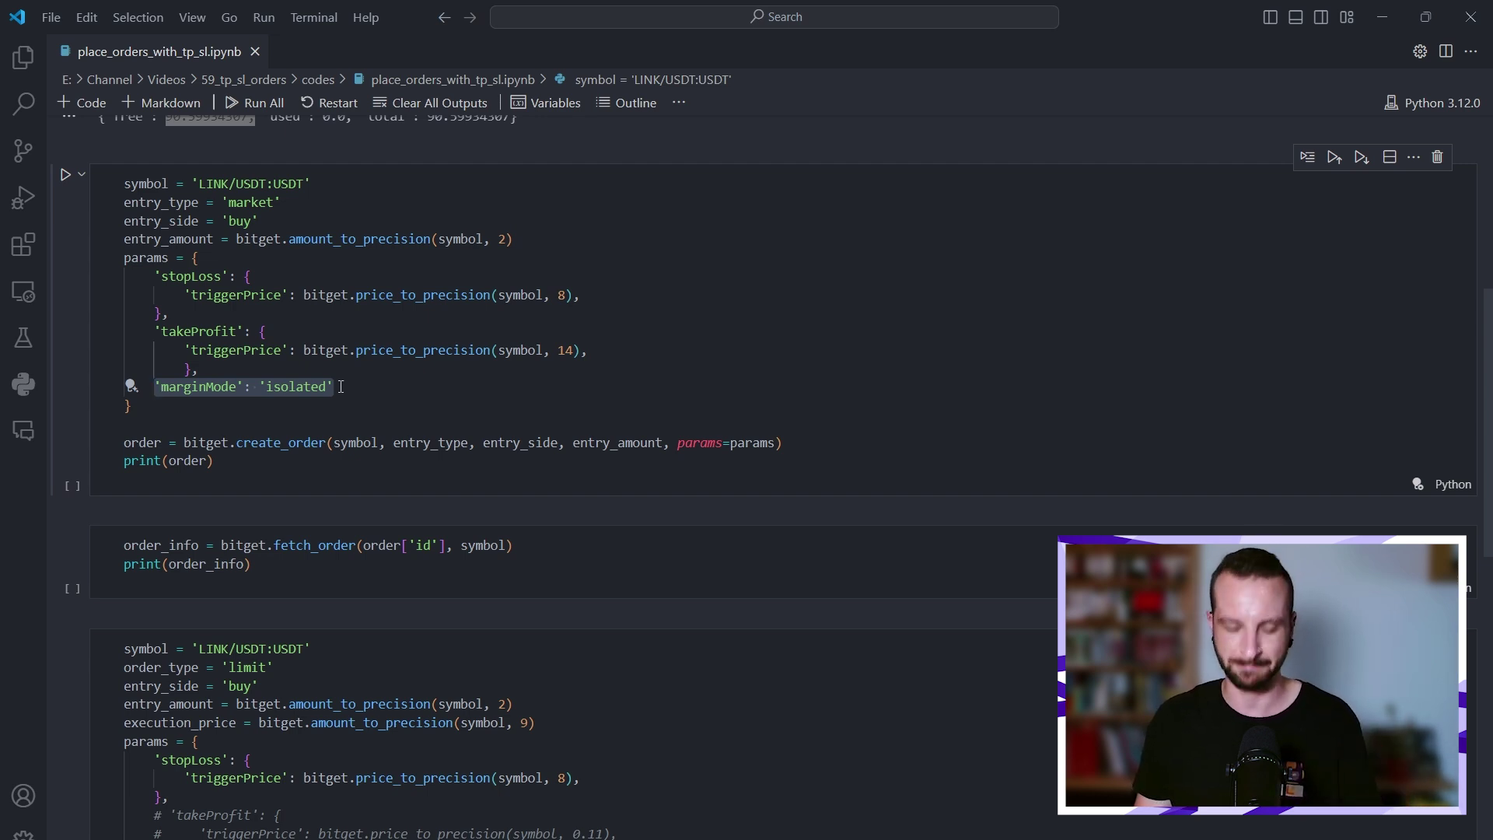
key("Down")
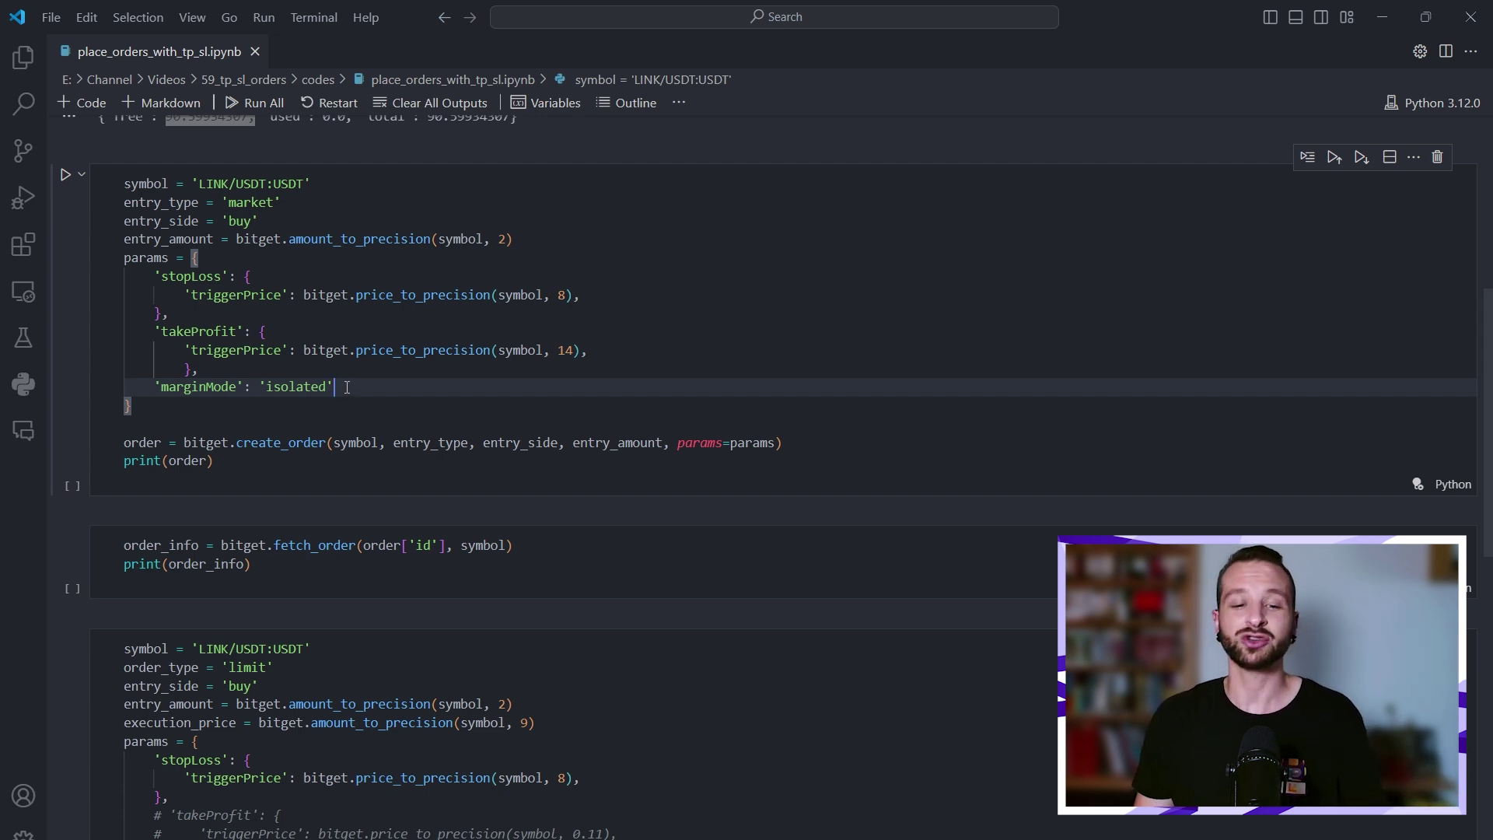
left_click_drag(338, 386, 124, 386)
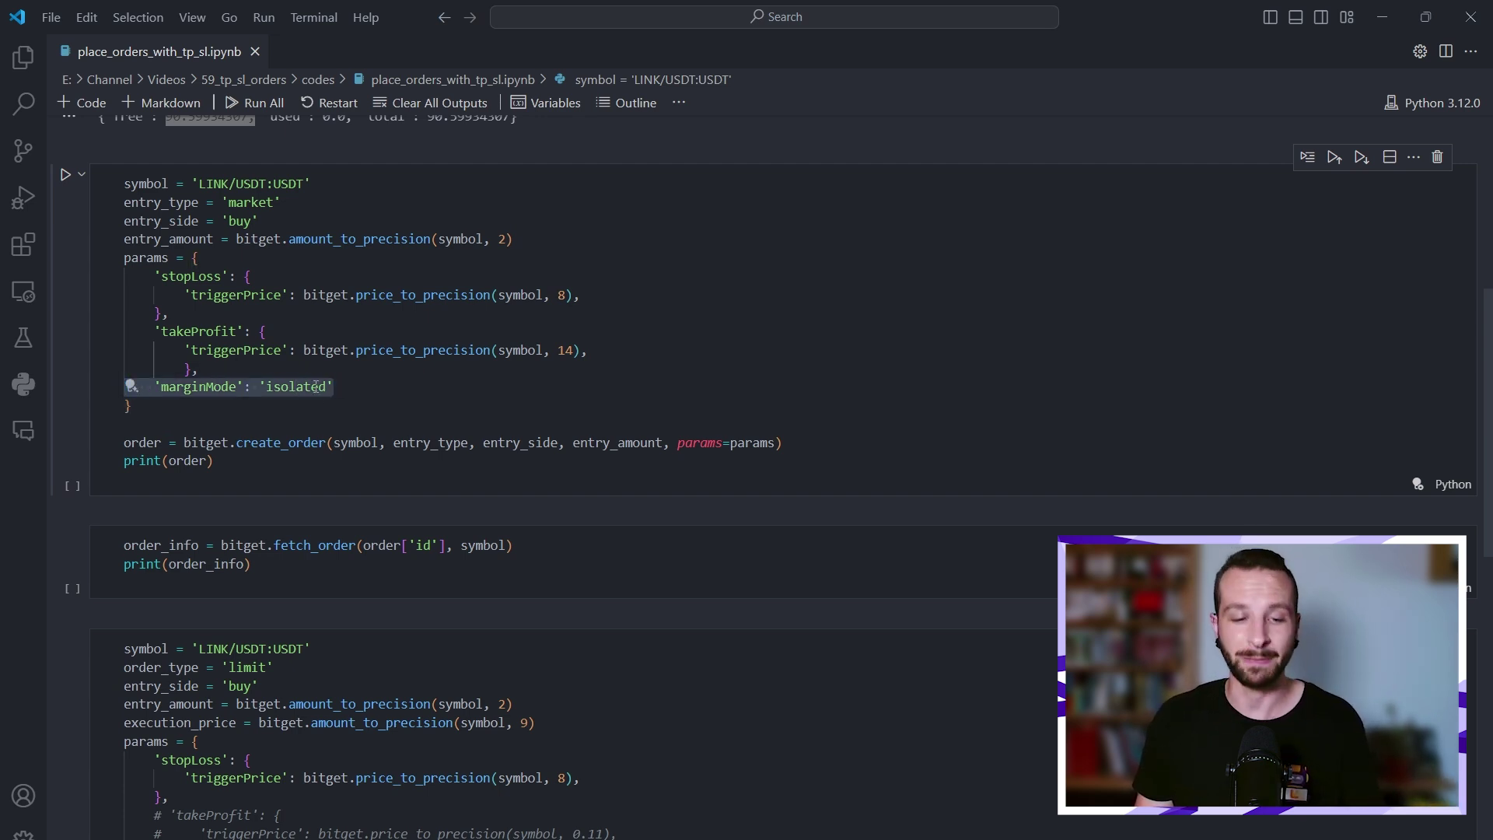
left_click(350, 385)
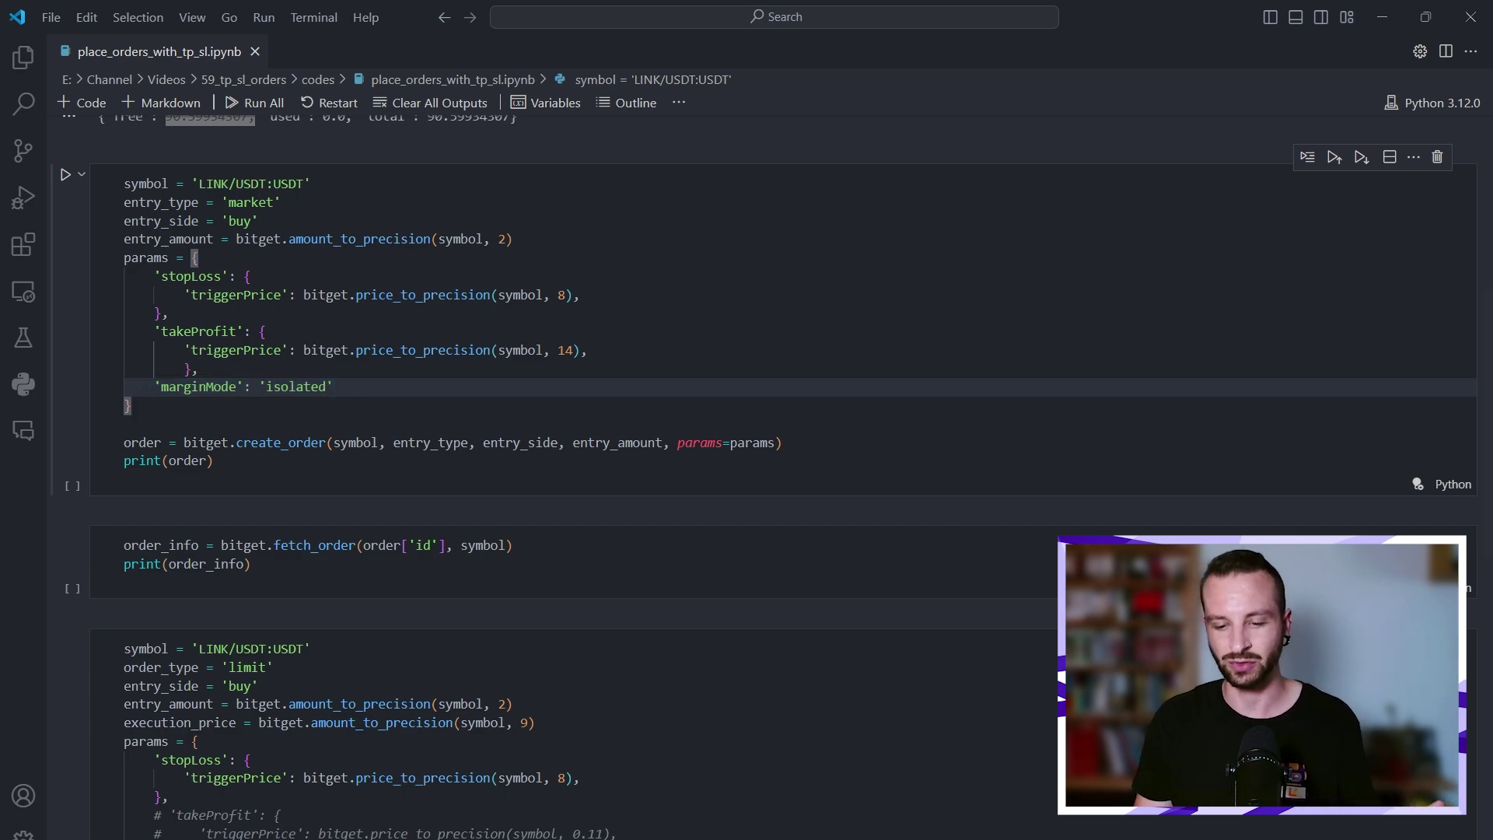
key("alt+Tab")
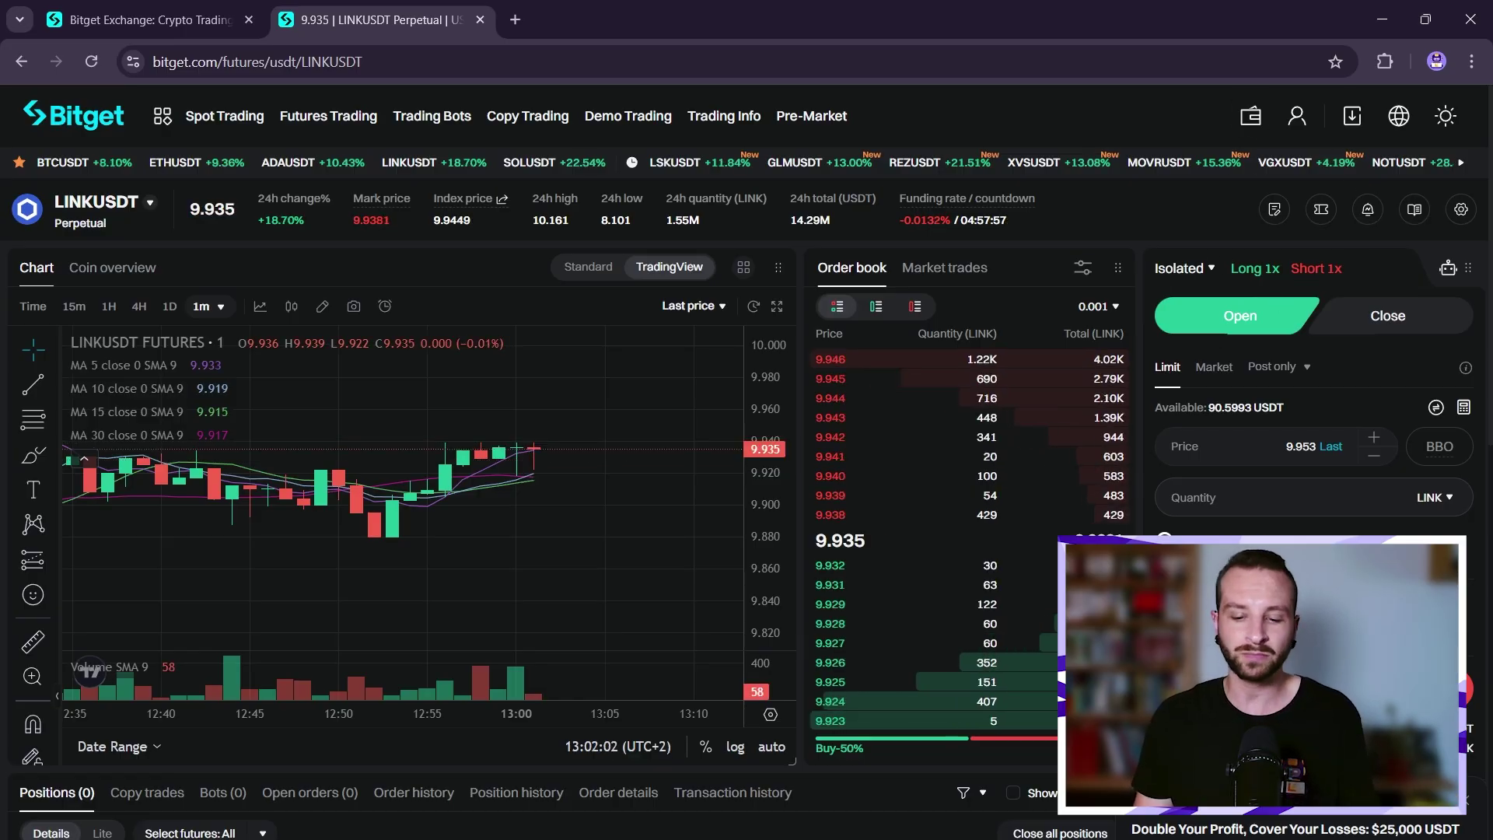
key("alt+Tab")
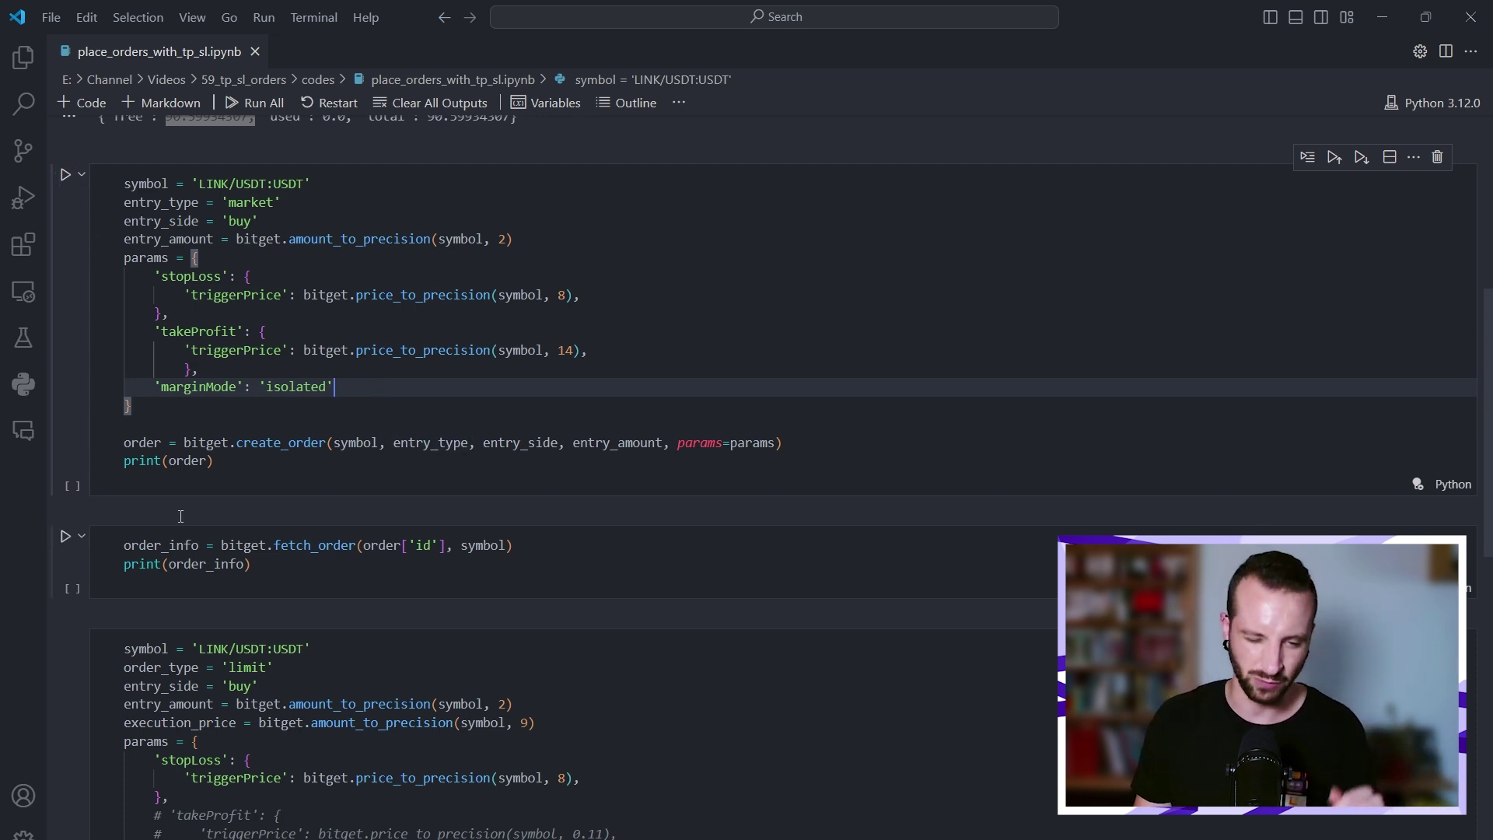
Run the LINK/USDT:USDT market buy cell and switch to Bitget's futures page
left_click(66, 177)
key("alt+Tab")
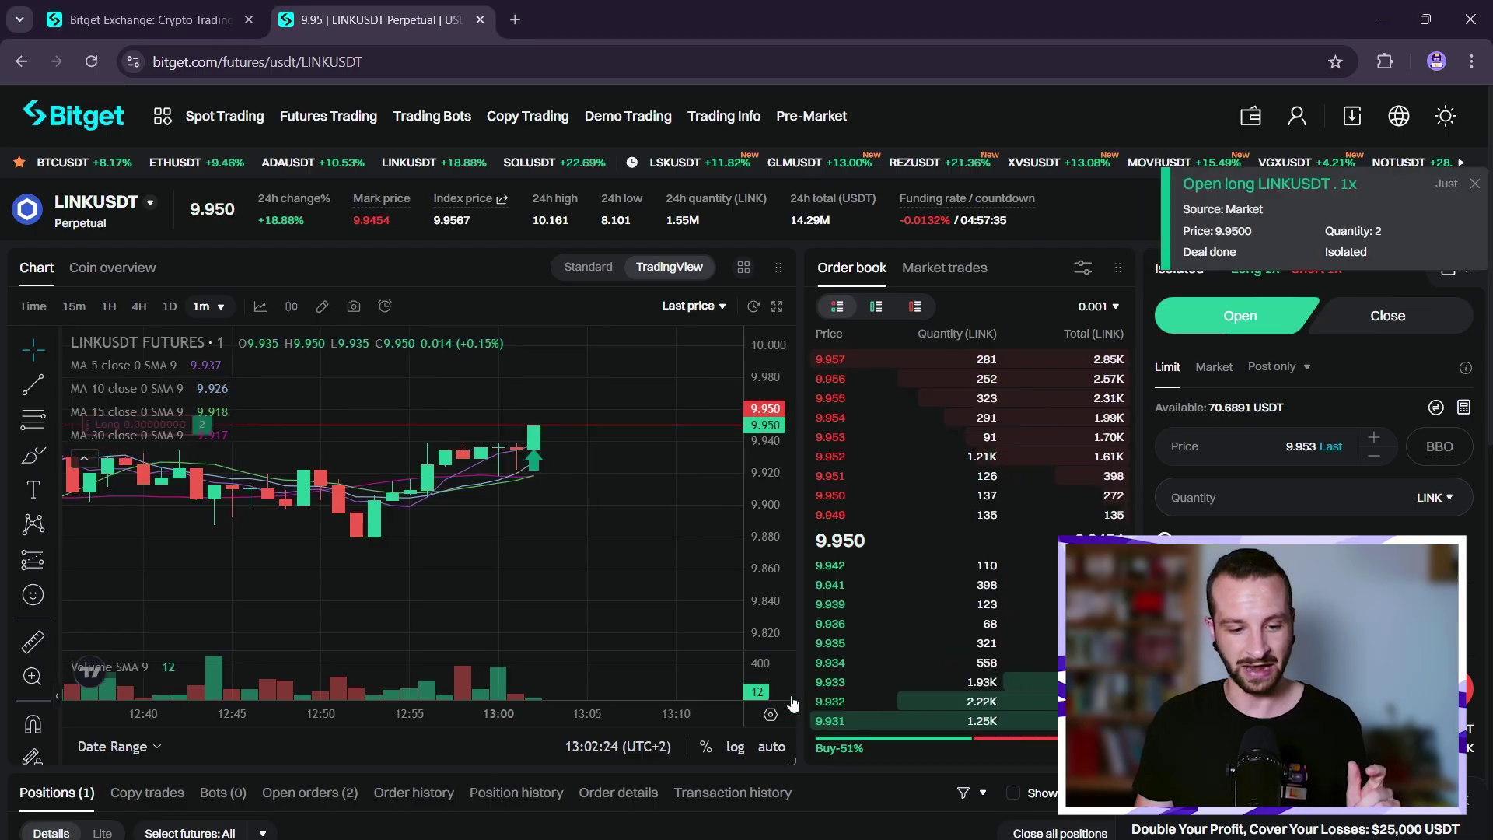
scroll(747, 746, "down", 5)
scroll(746, 746, "down", 5)
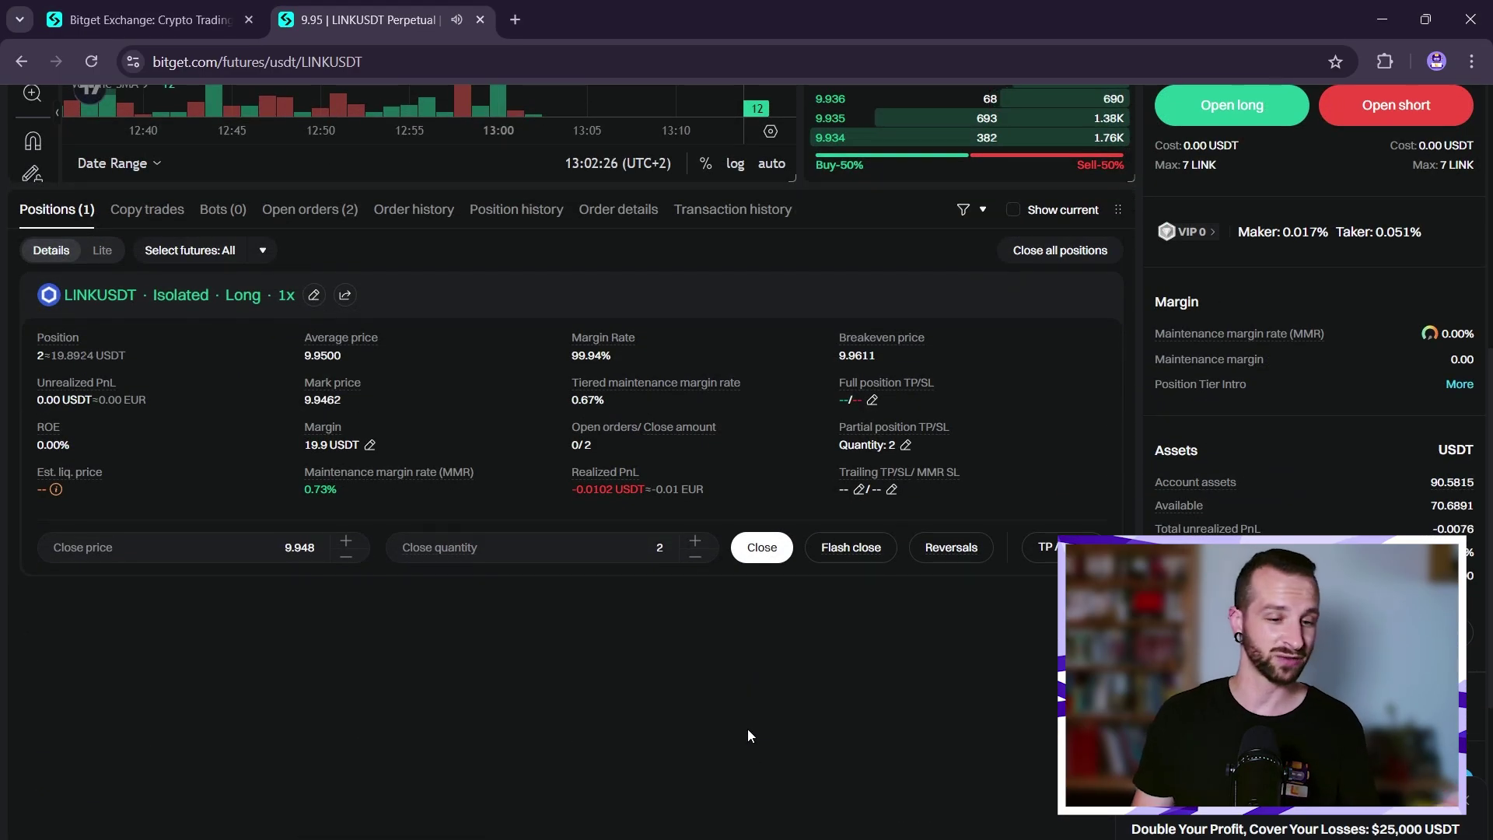
scroll(747, 734, "down", 2)
scroll(745, 725, "up", 3)
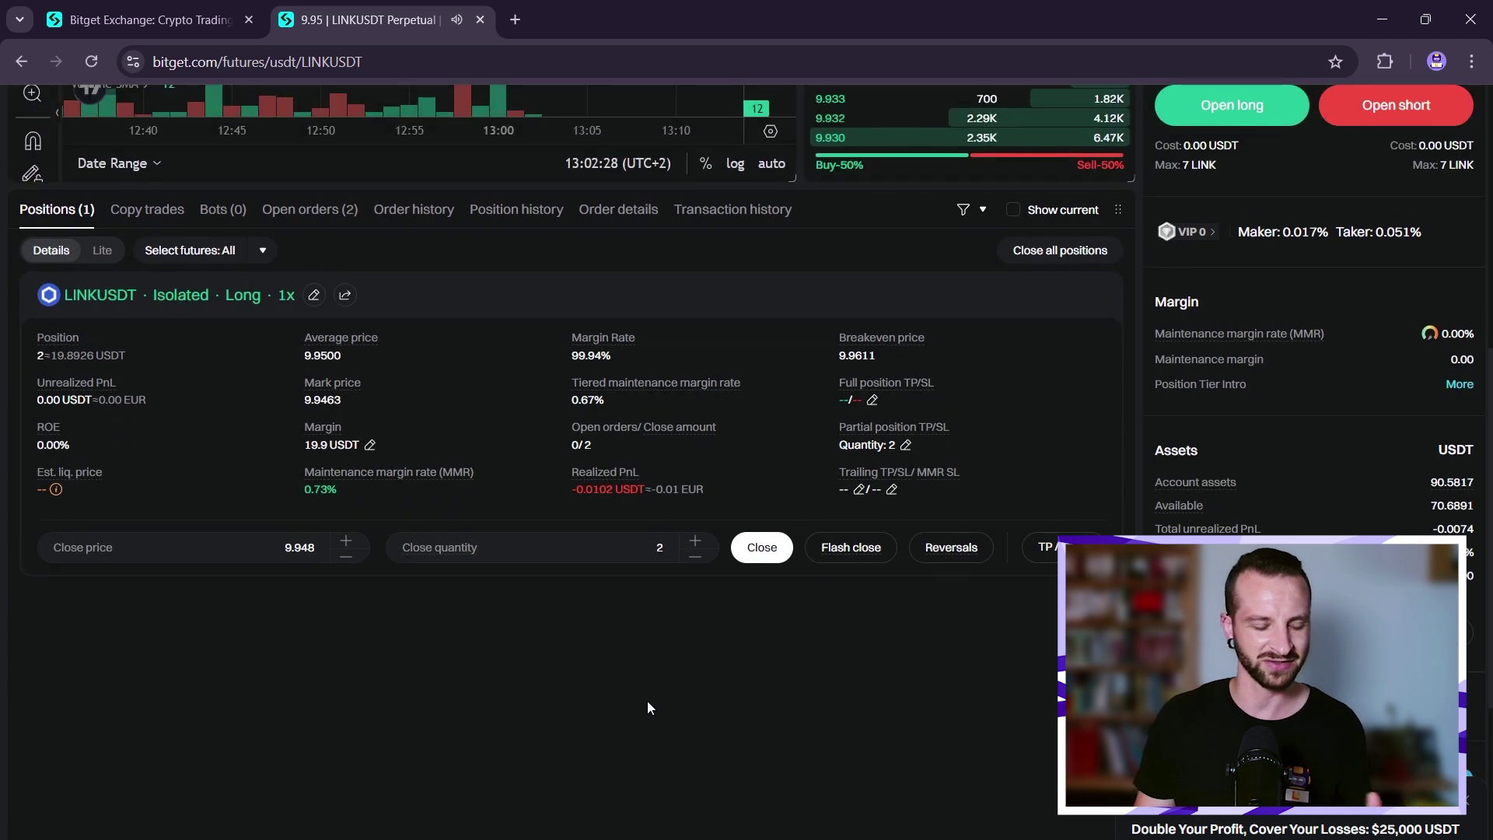
scroll(634, 694, "up", 5)
scroll(634, 694, "up", 5)
scroll(633, 694, "down", 3)
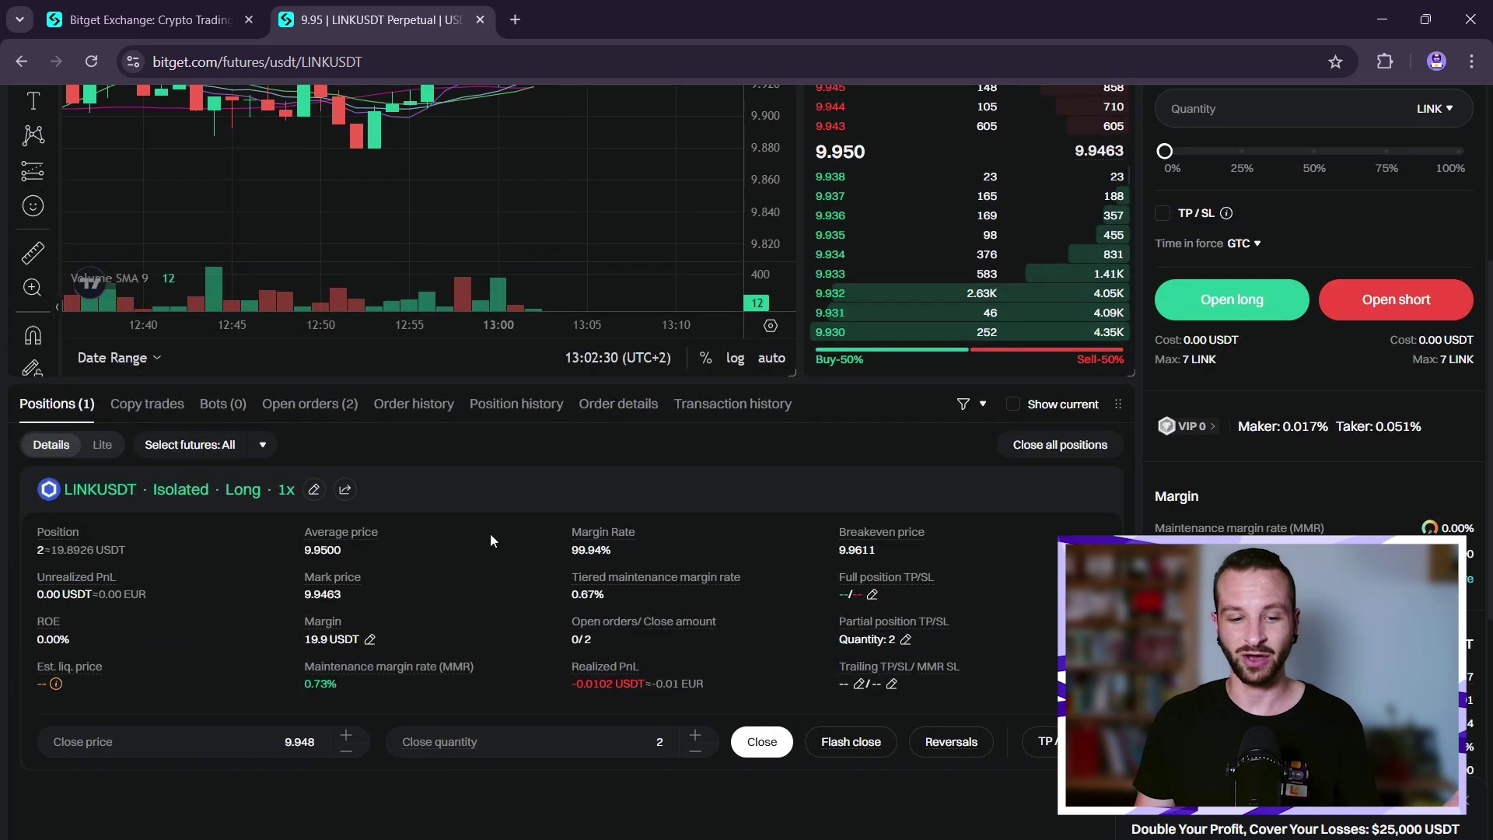
scroll(235, 591, "down", 3)
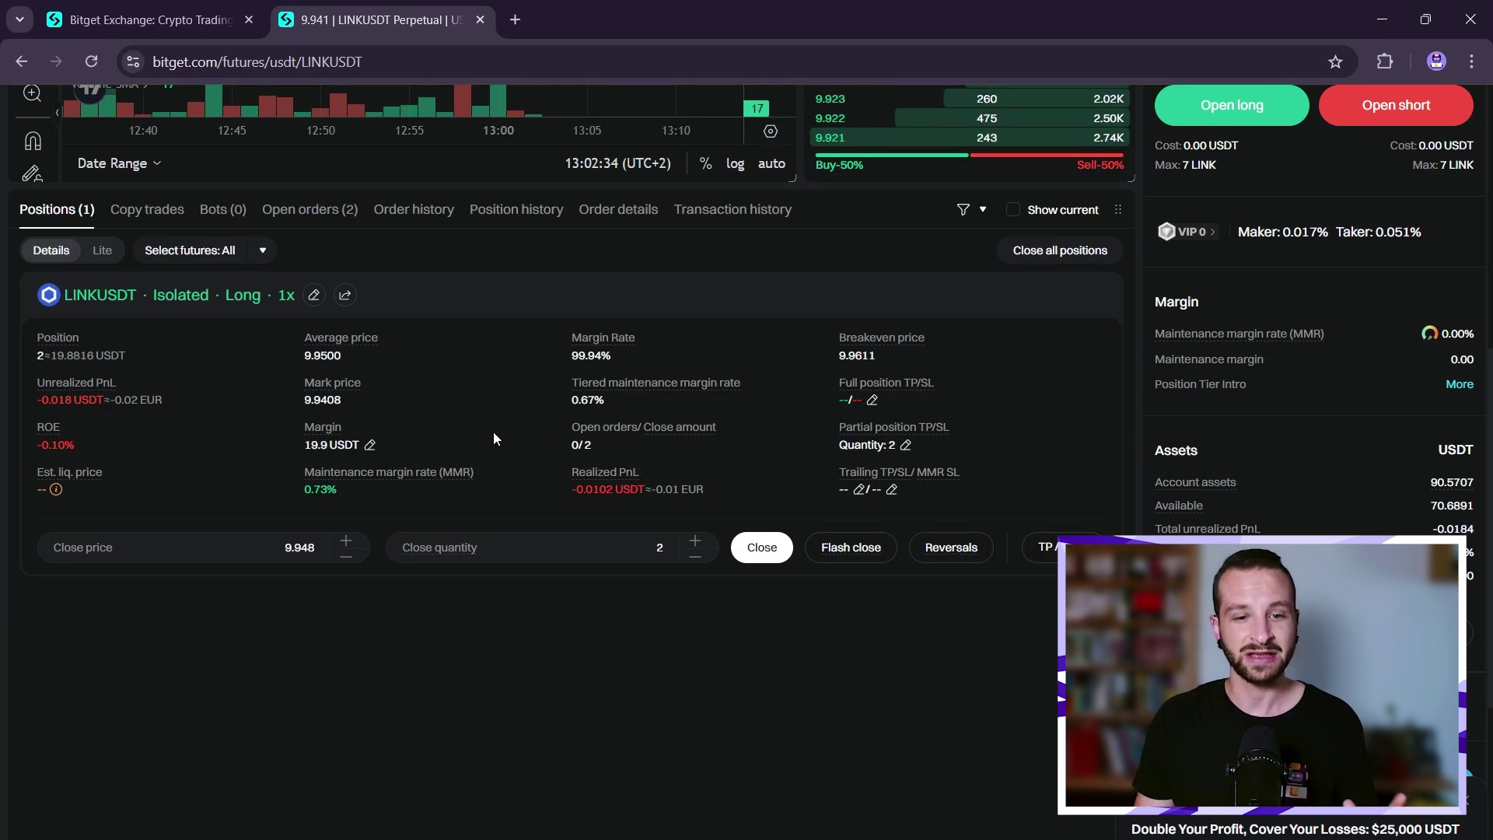
scroll(526, 433, "up", 2)
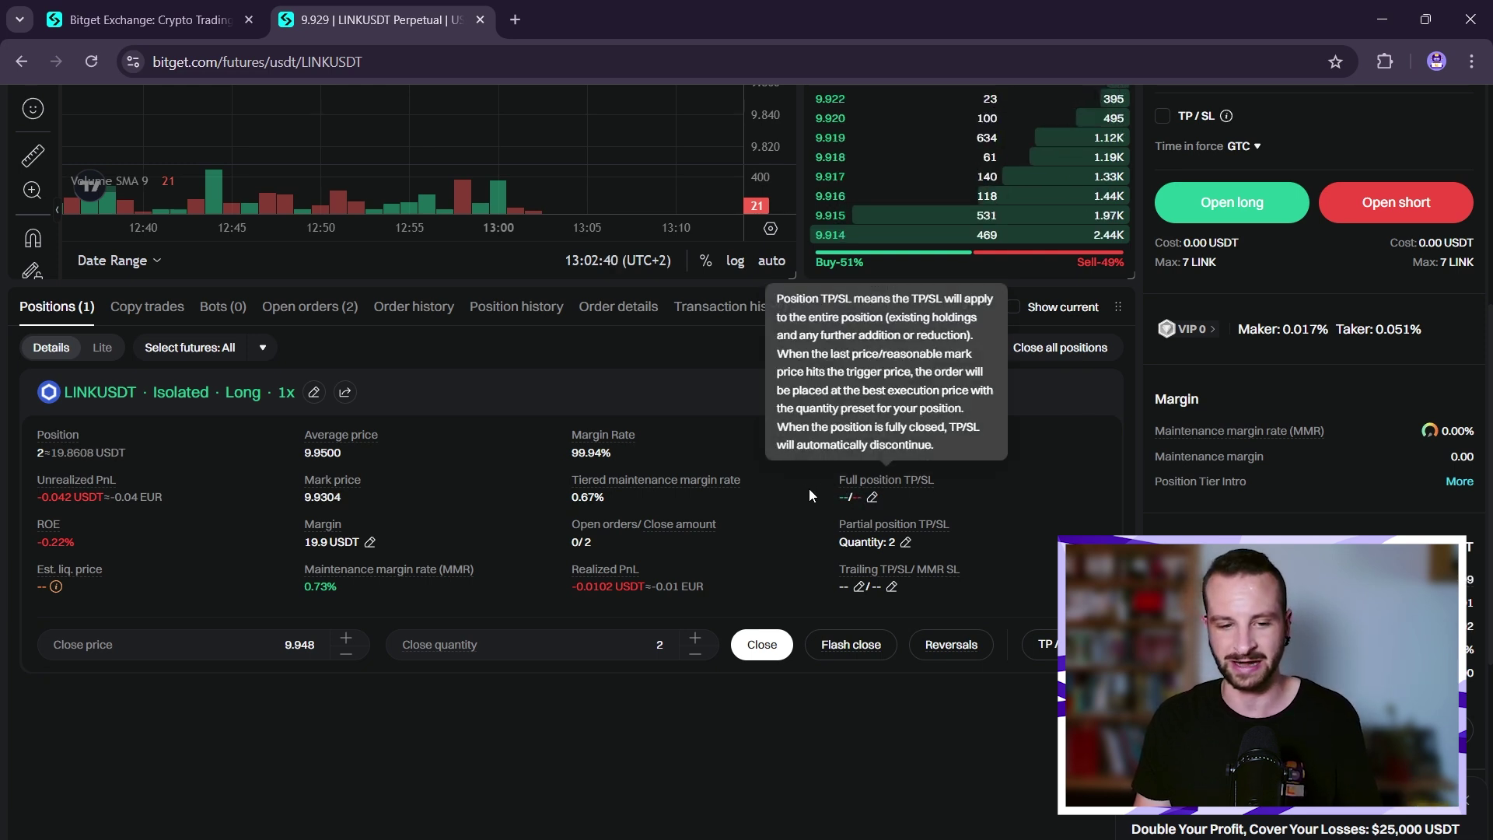
List Bitget's open TP/SL orders: stop-loss at 8 USDT and take-profit at 14 USDT
left_click(303, 308)
left_click(271, 348)
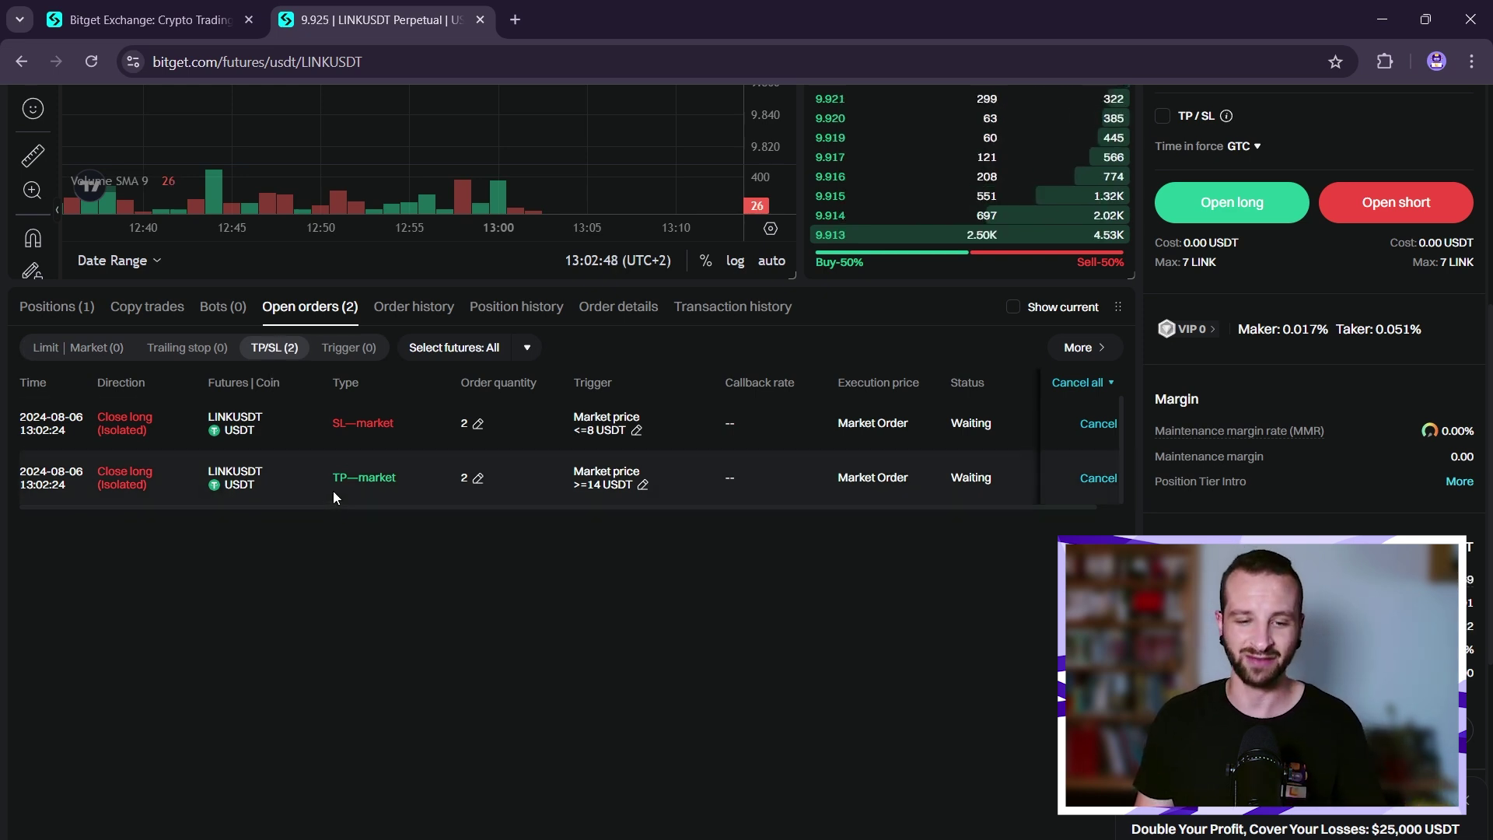
scroll(333, 491, "up", 1)
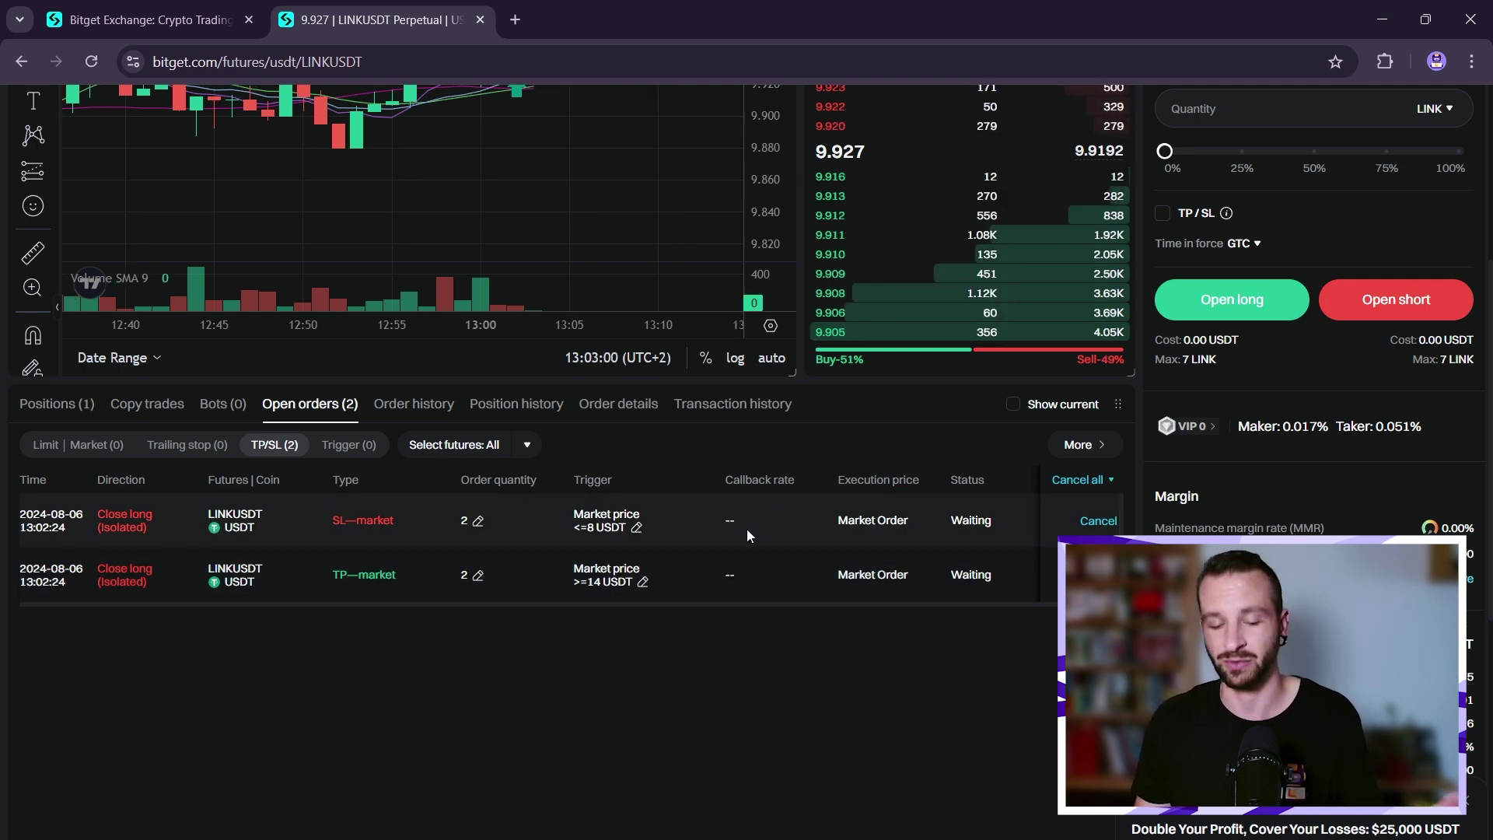
Show the 14 take-profit and 8 stop-loss lines on the chart, then reset the chart view
left_click(56, 402)
scroll(643, 621, "up", 5)
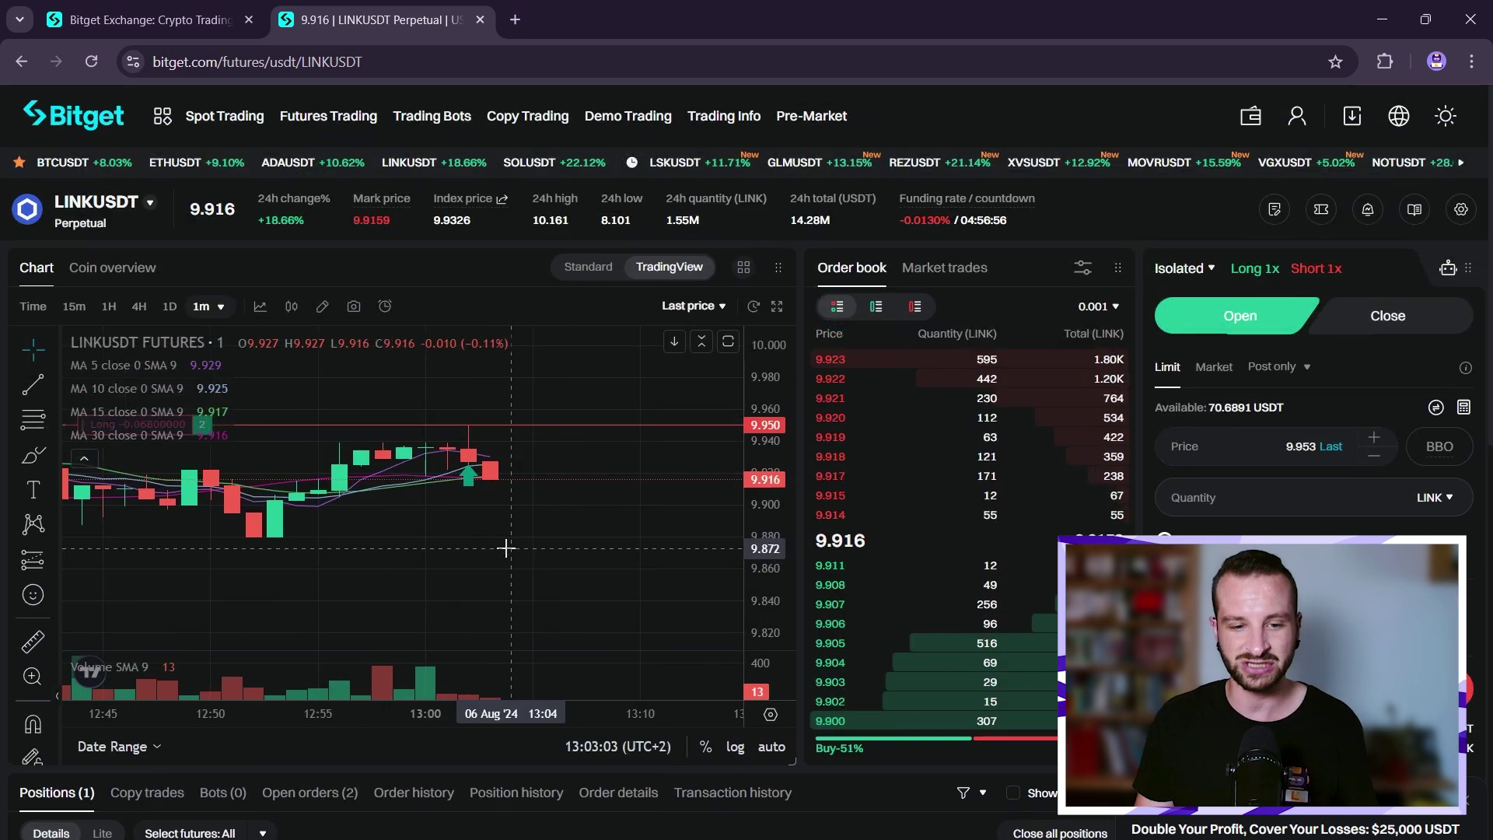
scroll(490, 545, "up", 2)
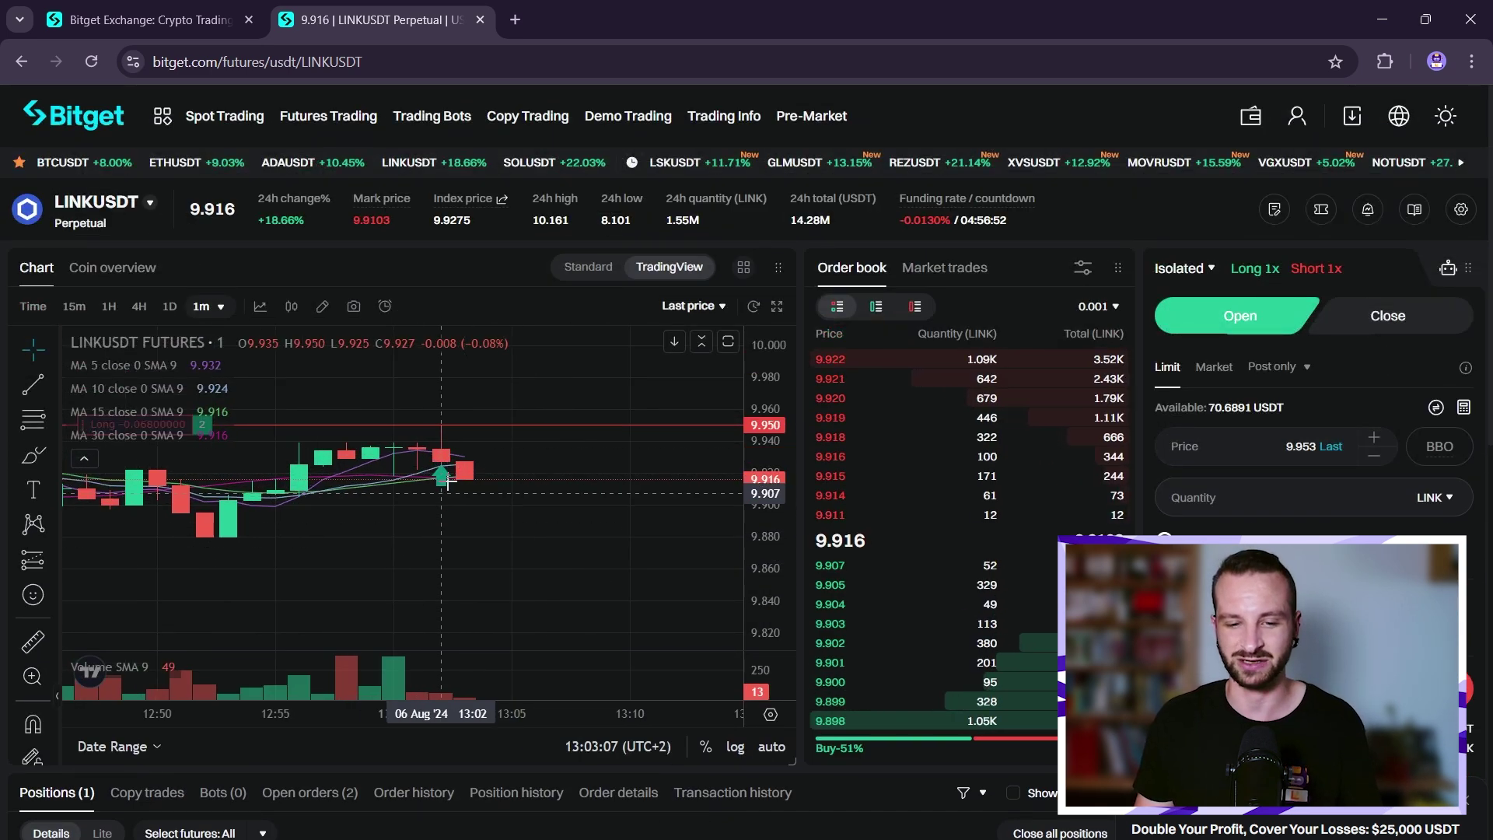
scroll(759, 384, "down", 3)
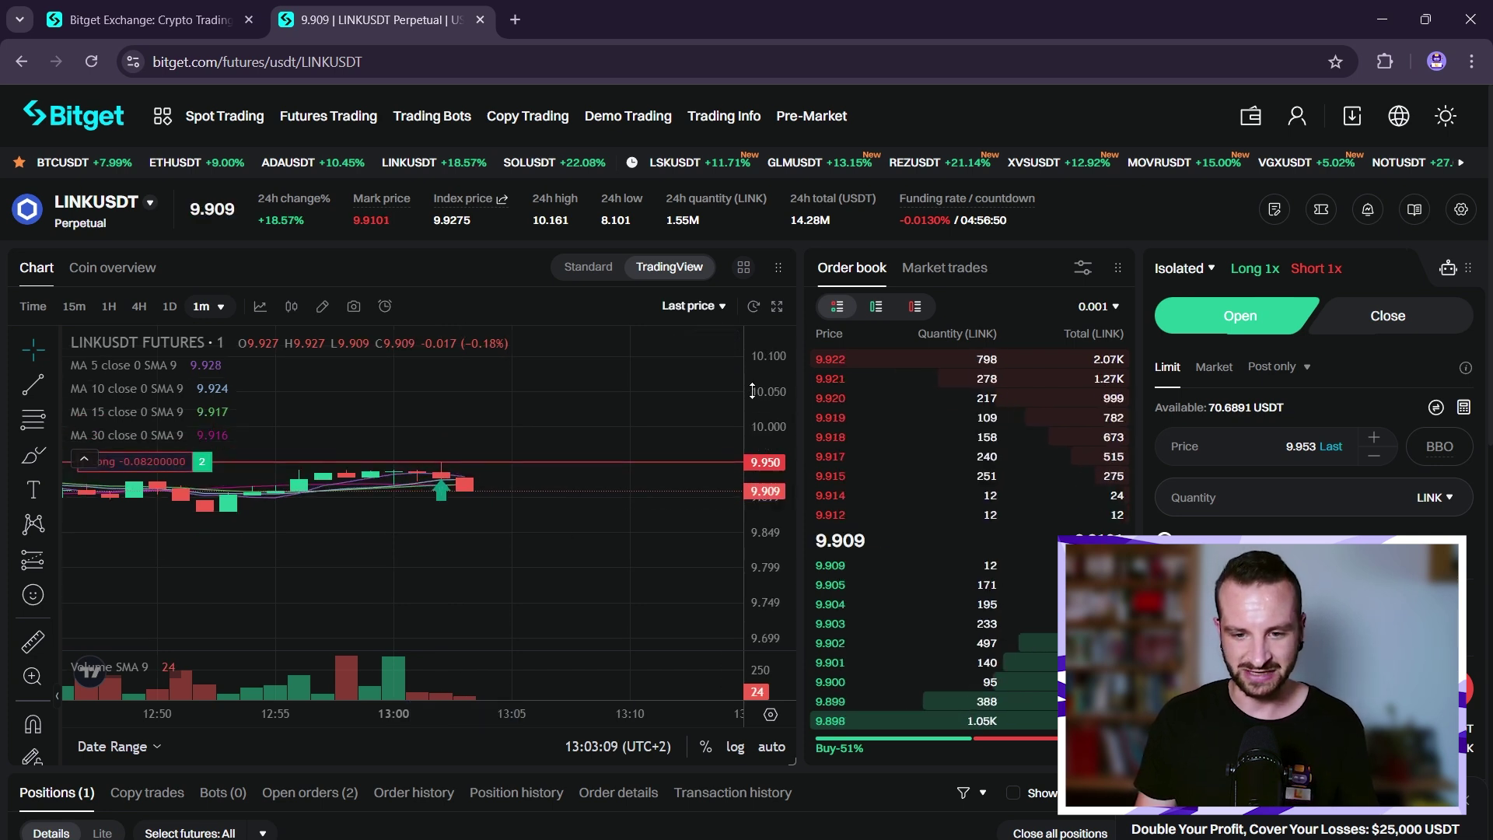
left_click_drag(752, 390, 772, 548)
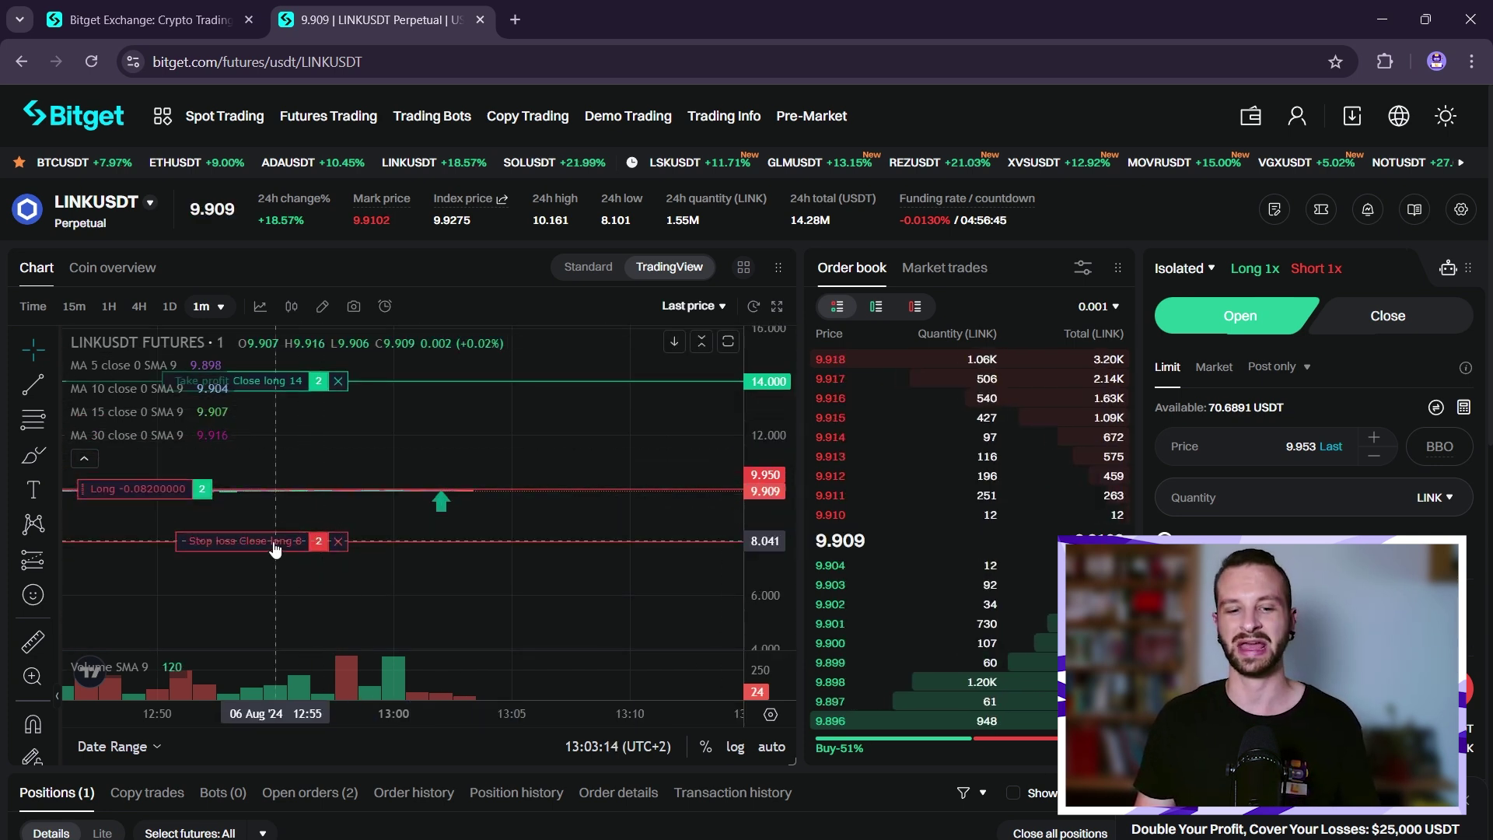
left_click_drag(269, 549, 405, 542)
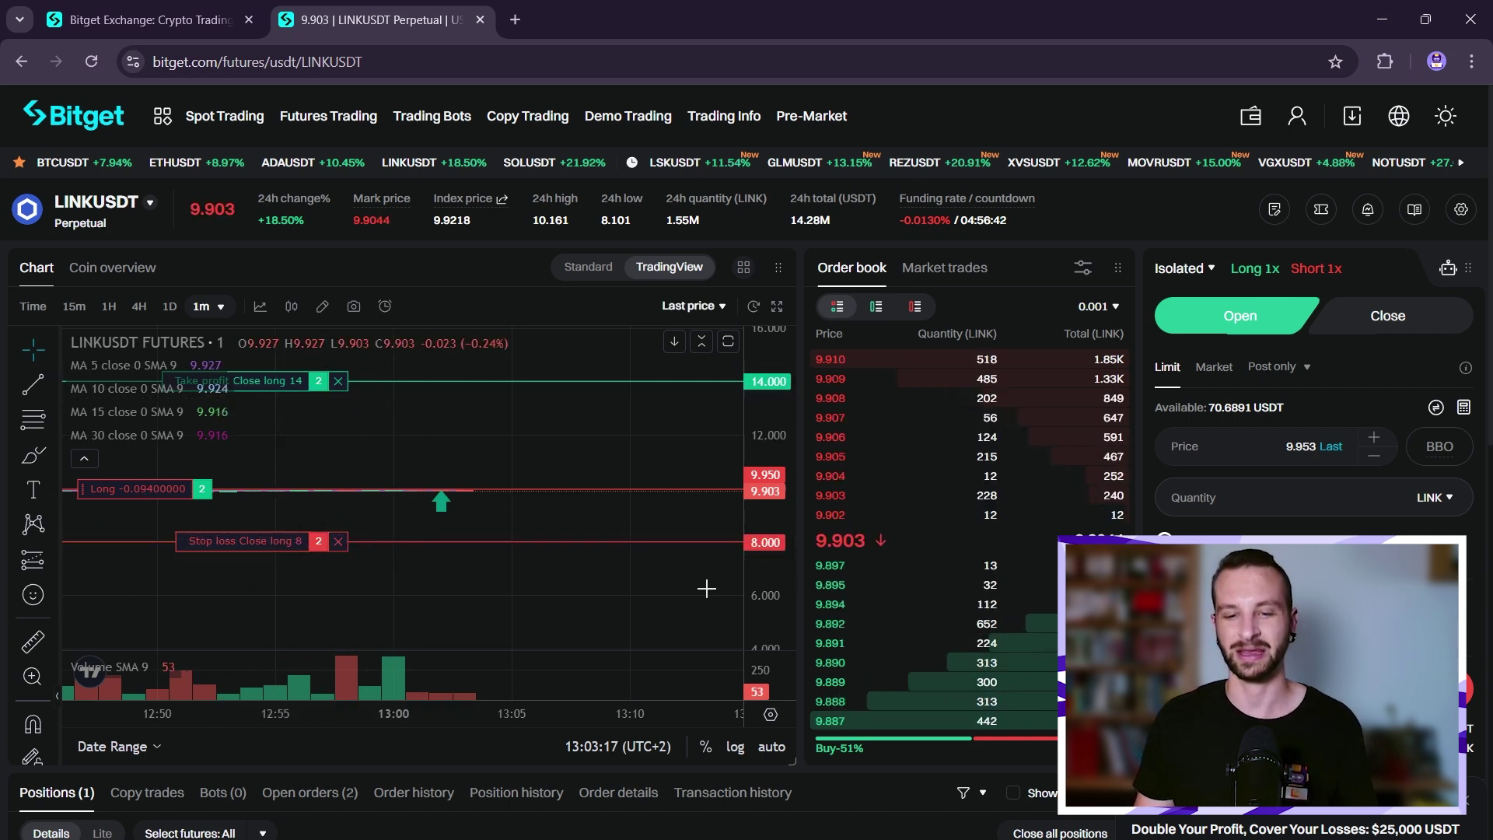
double_click(765, 525)
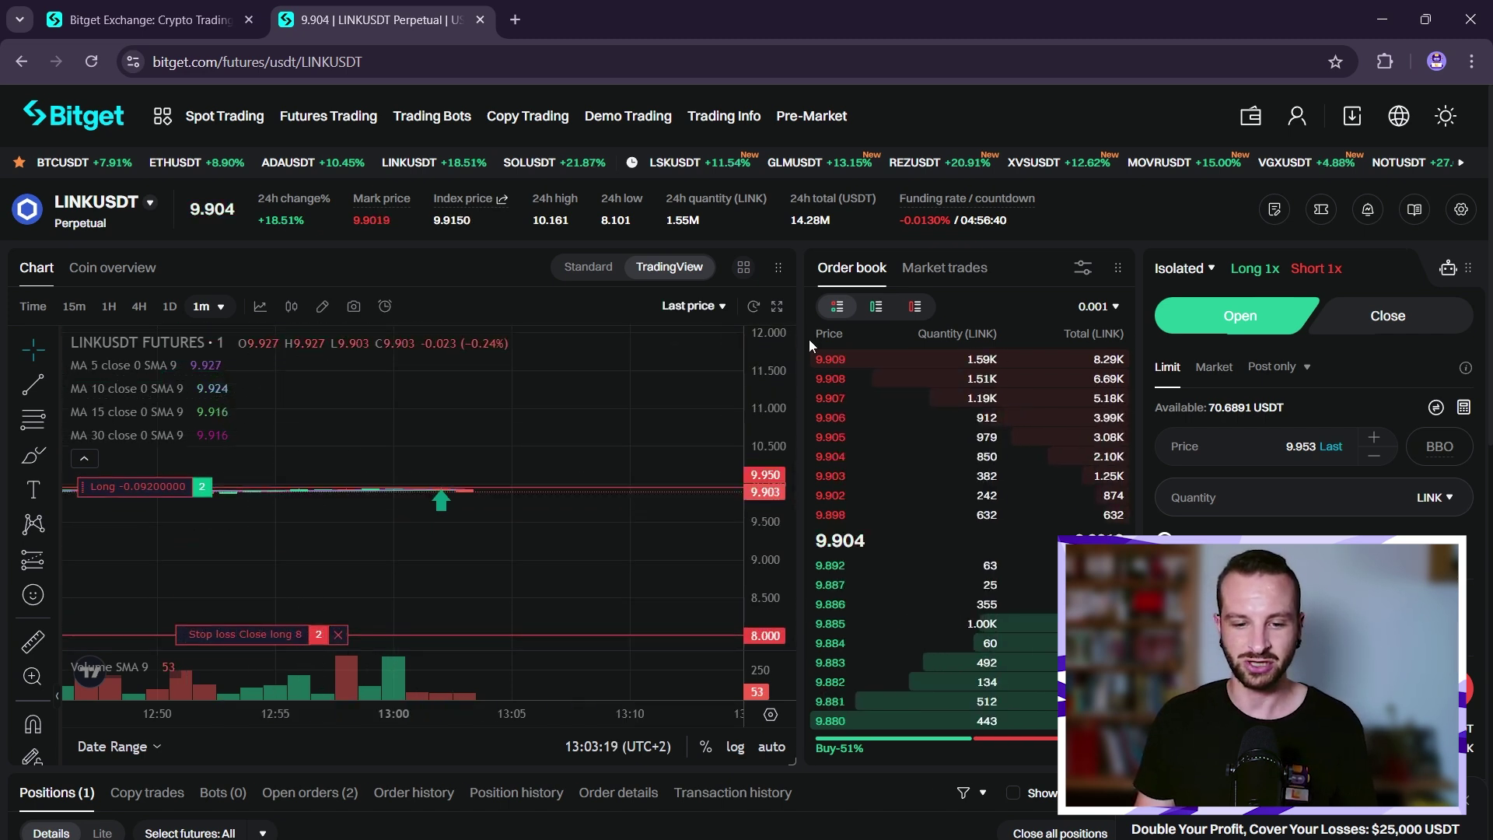
right_click(585, 519)
left_click(633, 387)
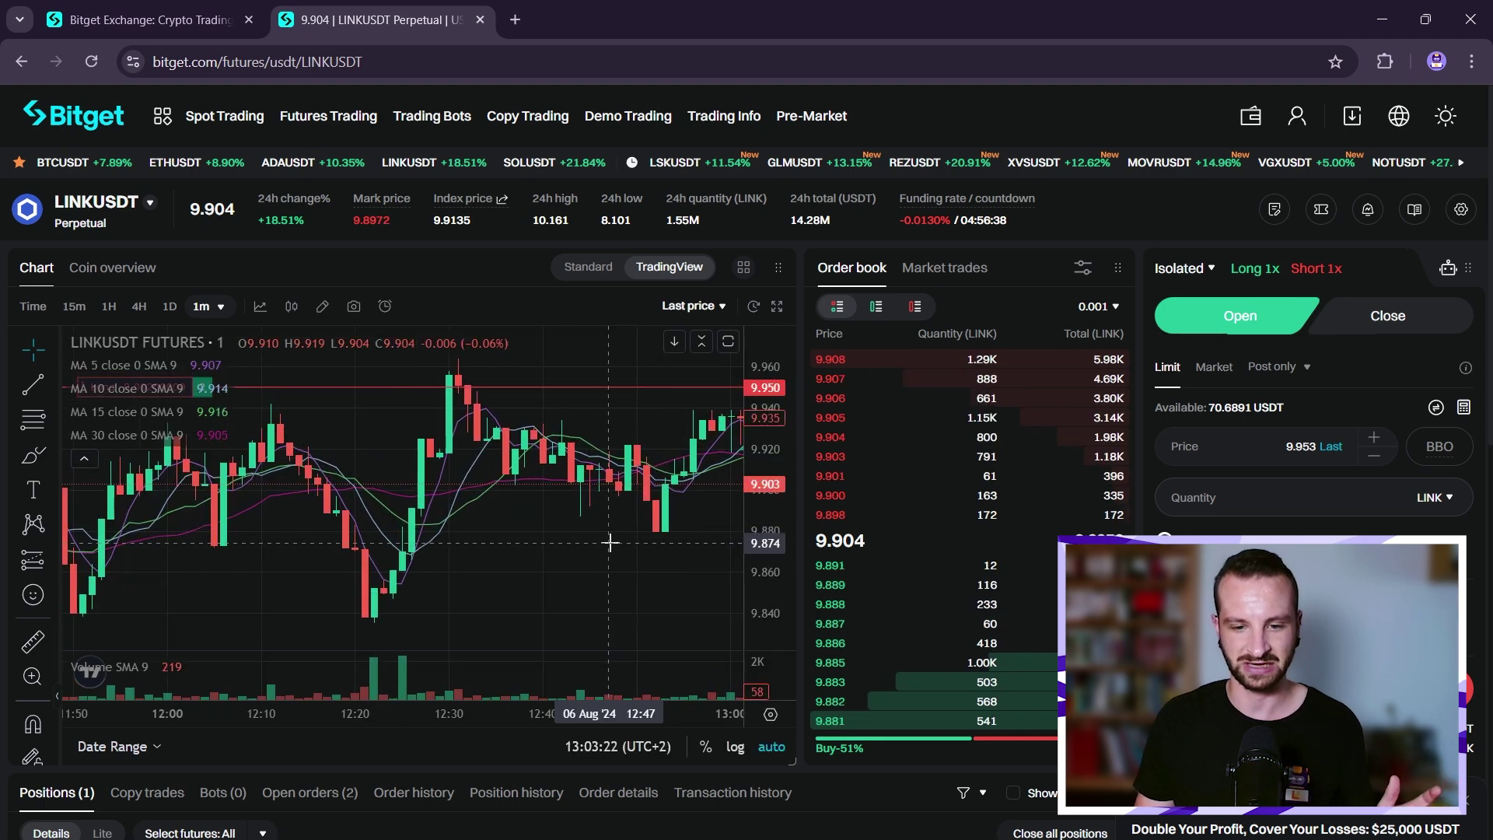
scroll(609, 541, "up", 5)
scroll(467, 525, "down", 2)
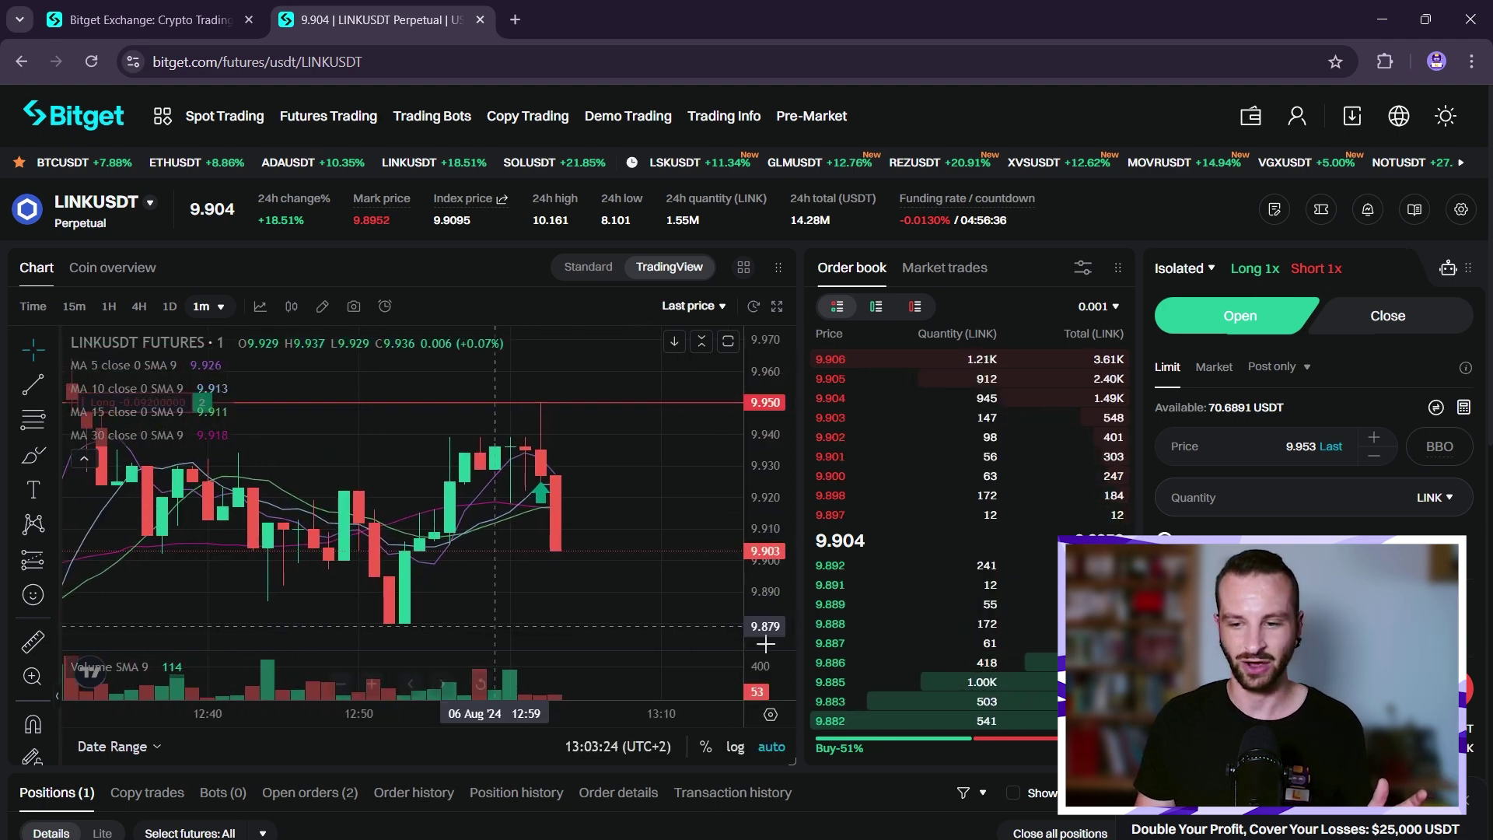
scroll(676, 770, "down", 3)
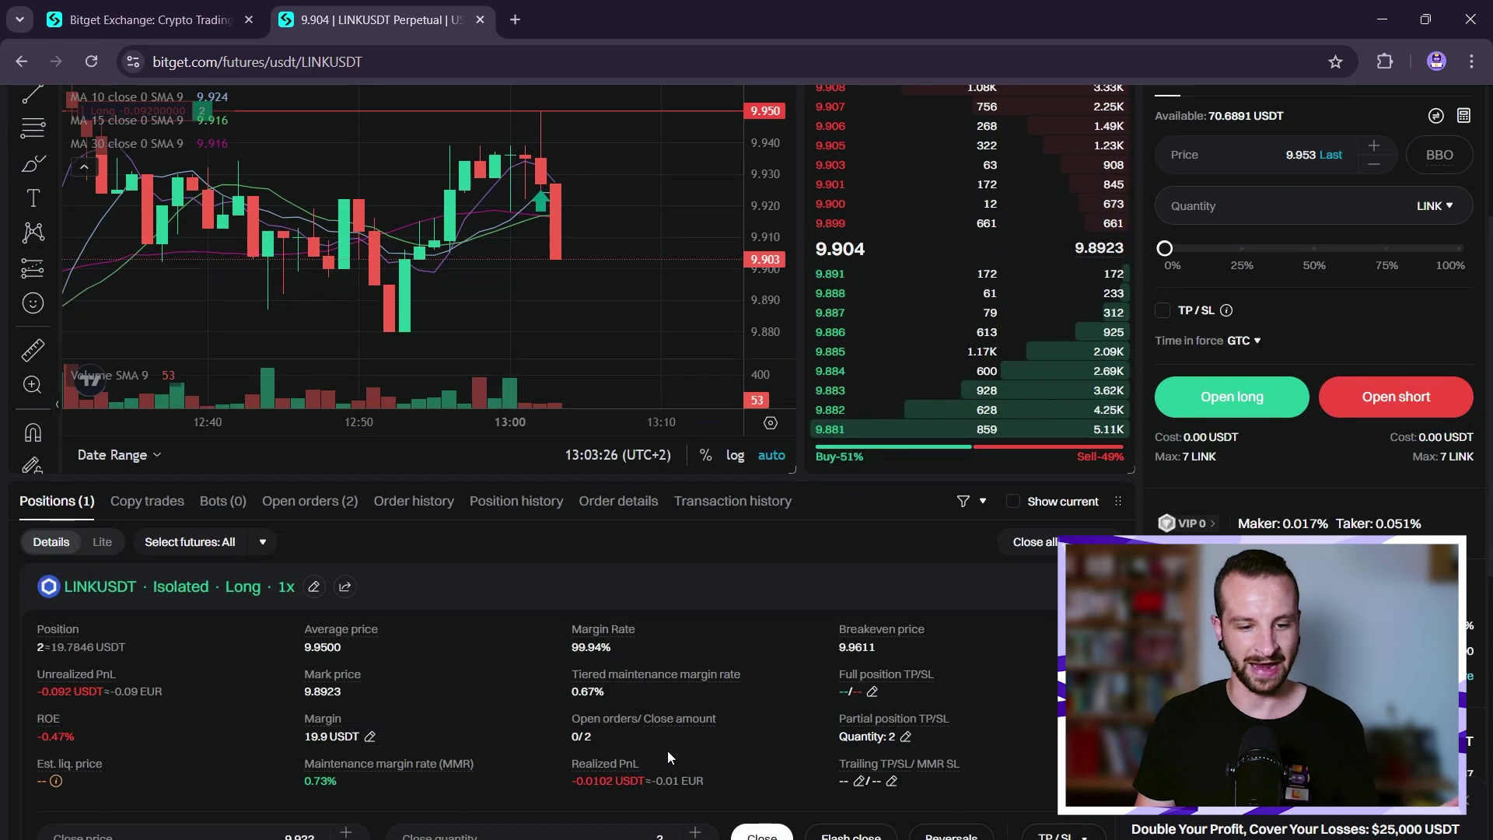
scroll(668, 751, "down", 3)
scroll(655, 698, "up", 4)
scroll(685, 697, "up", 4)
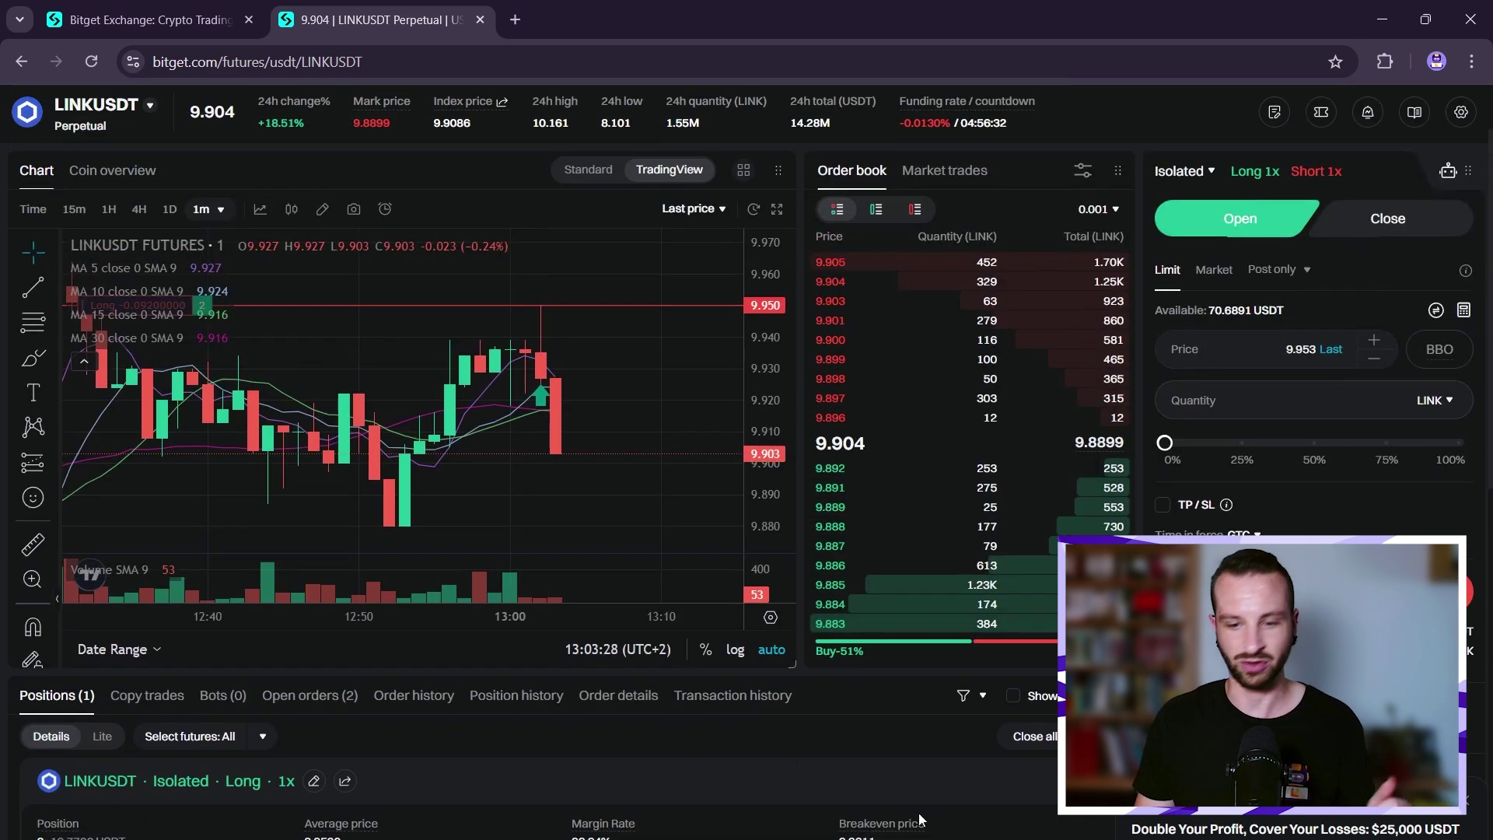
key("alt+Tab")
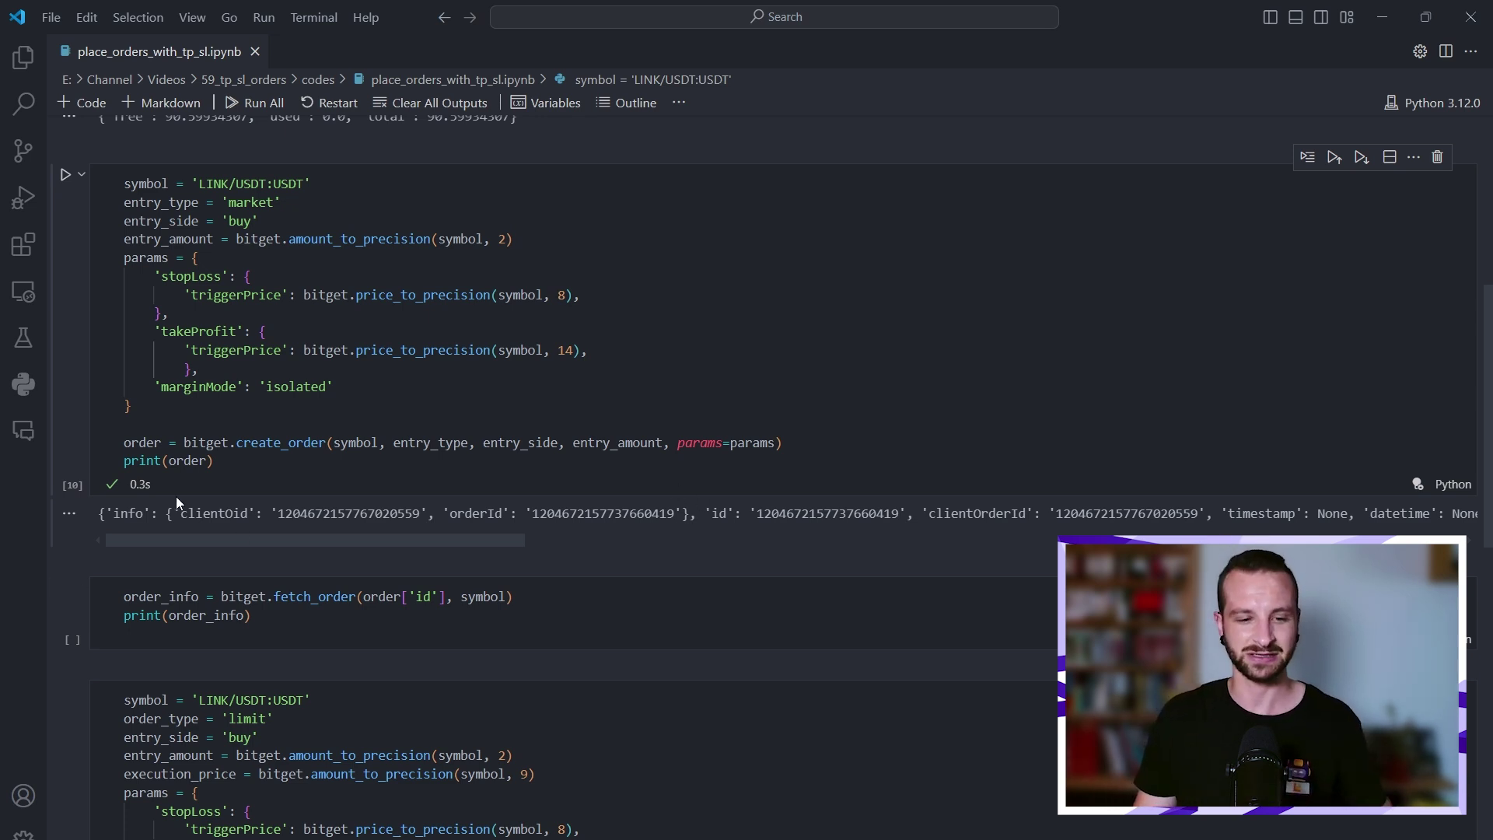
Highlight the create_order and print lines and the order variable holding the result
left_click_drag(216, 461, 2, 433)
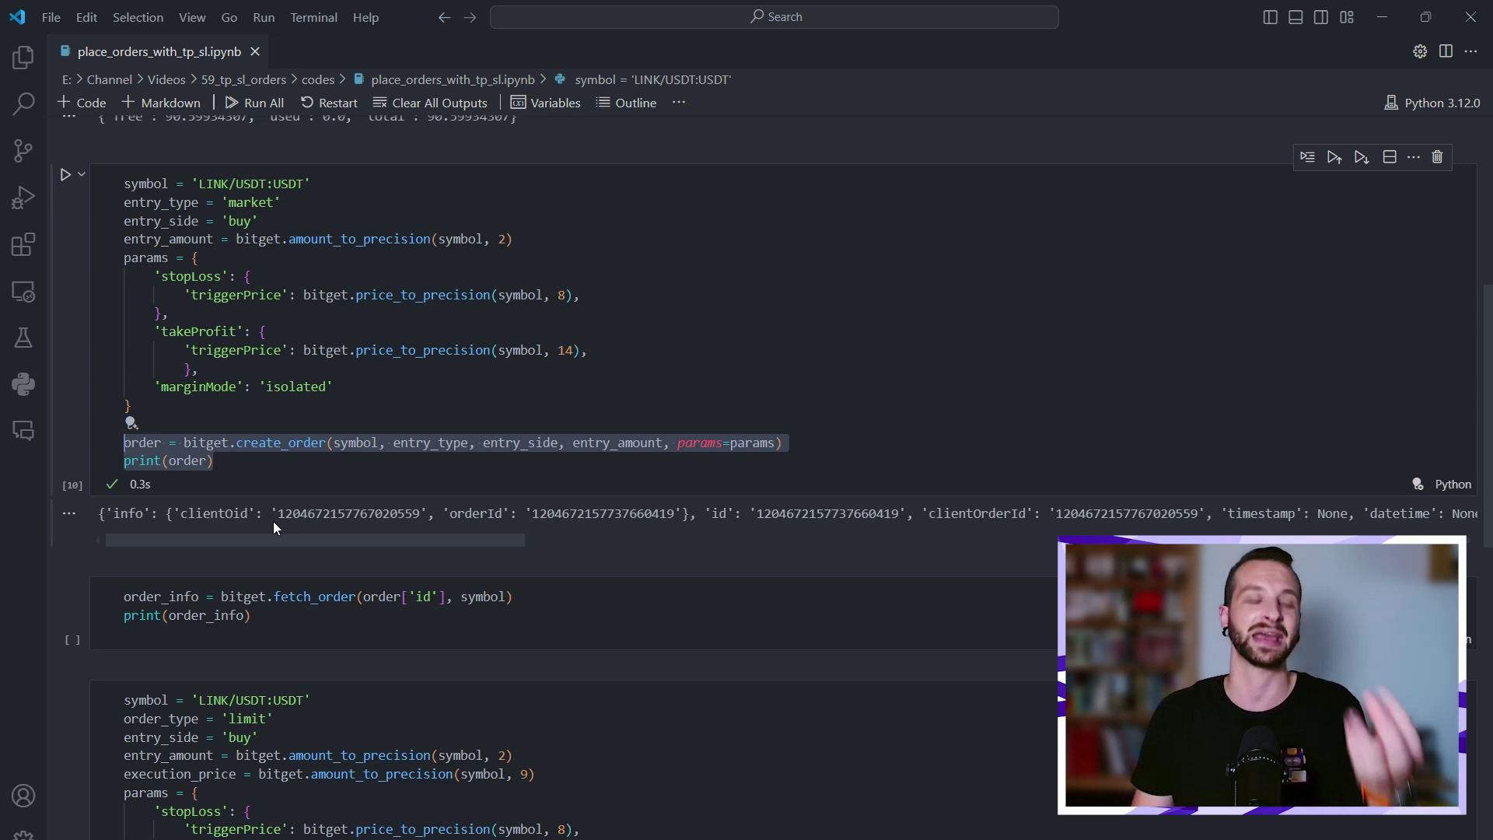
left_click(206, 443)
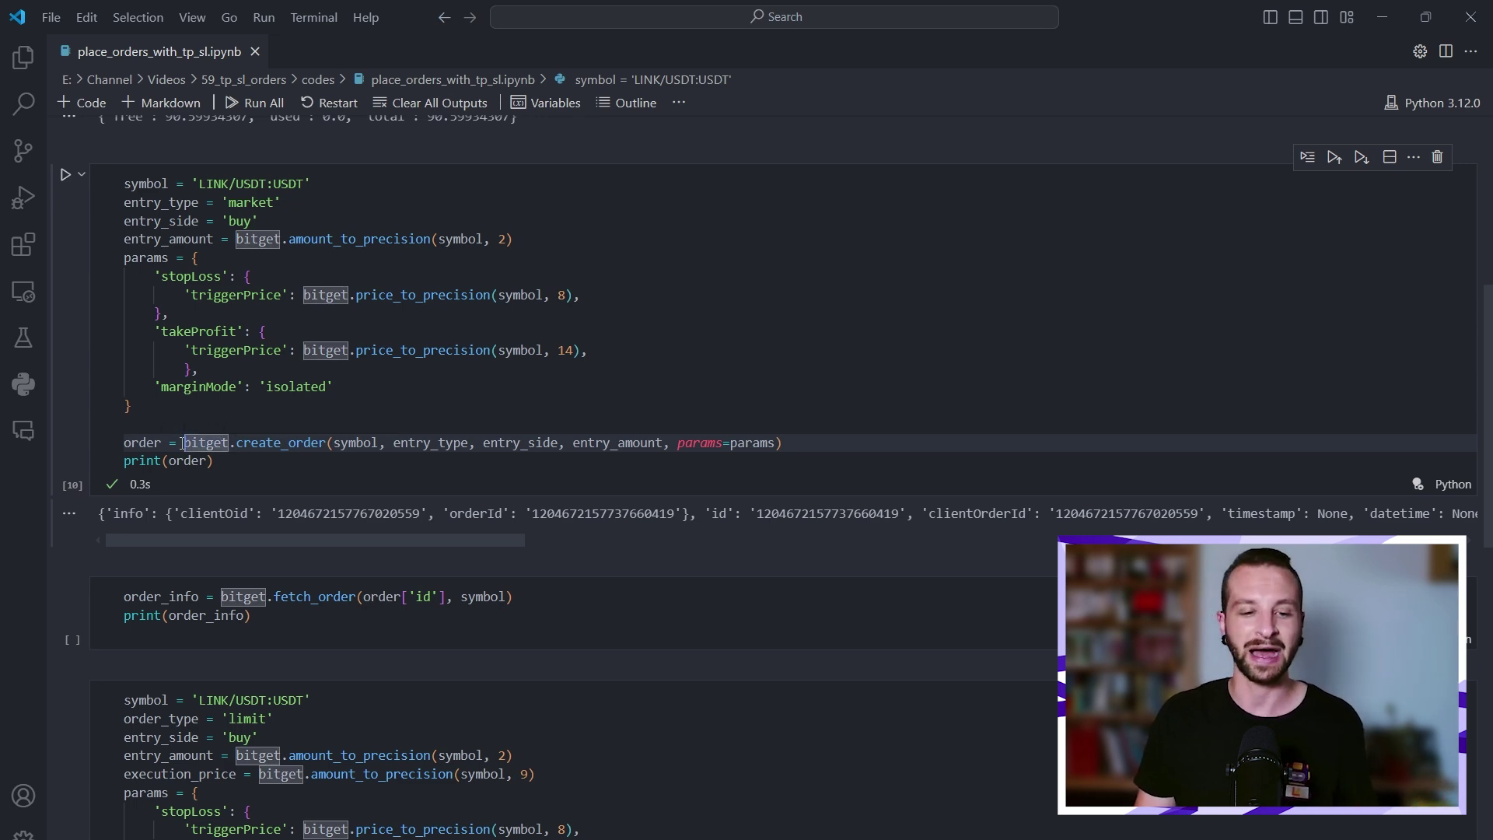
left_click_drag(182, 442, 138, 444)
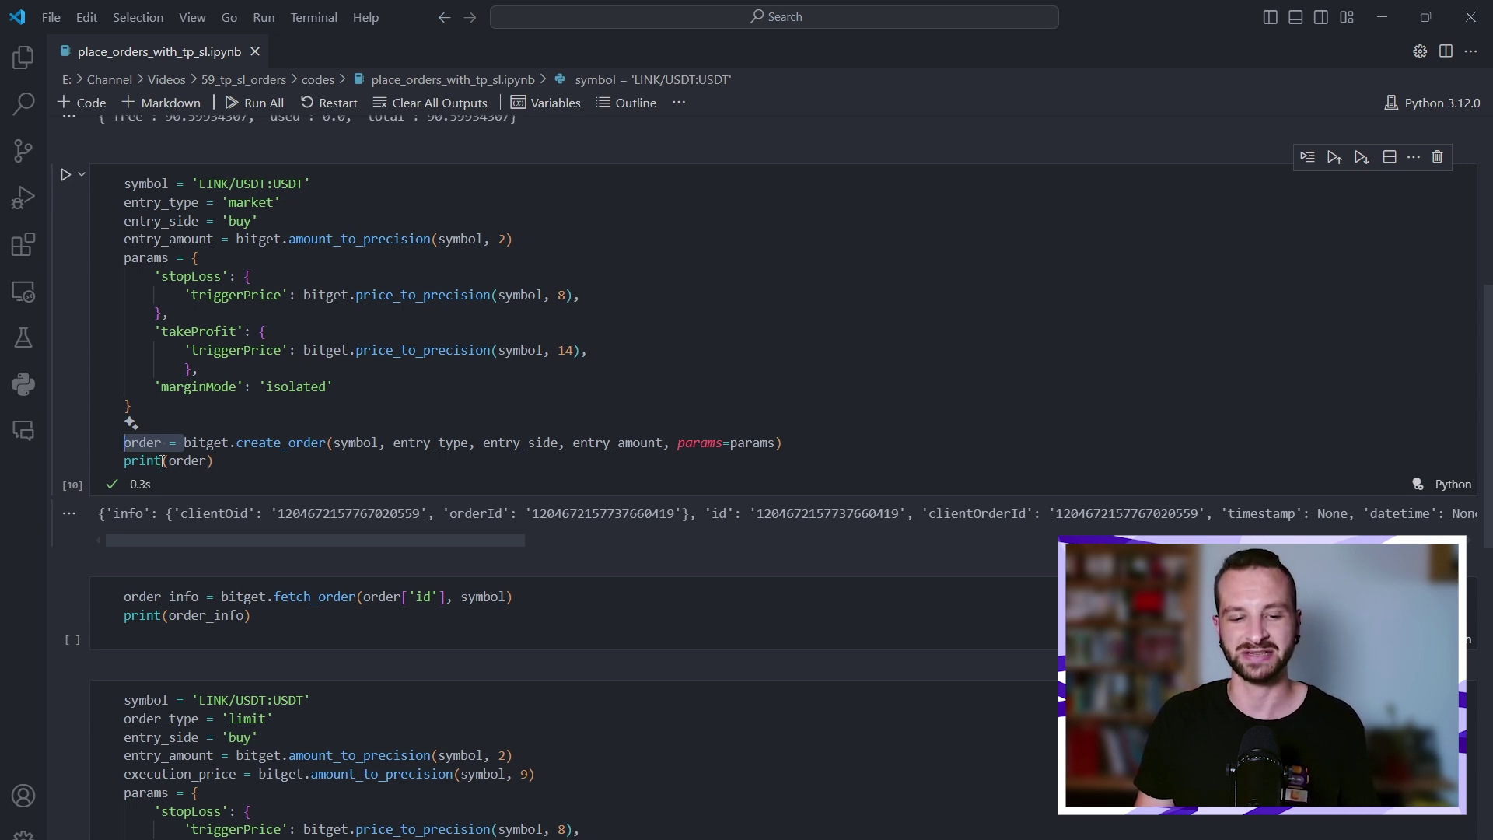
mouse_move(389, 555)
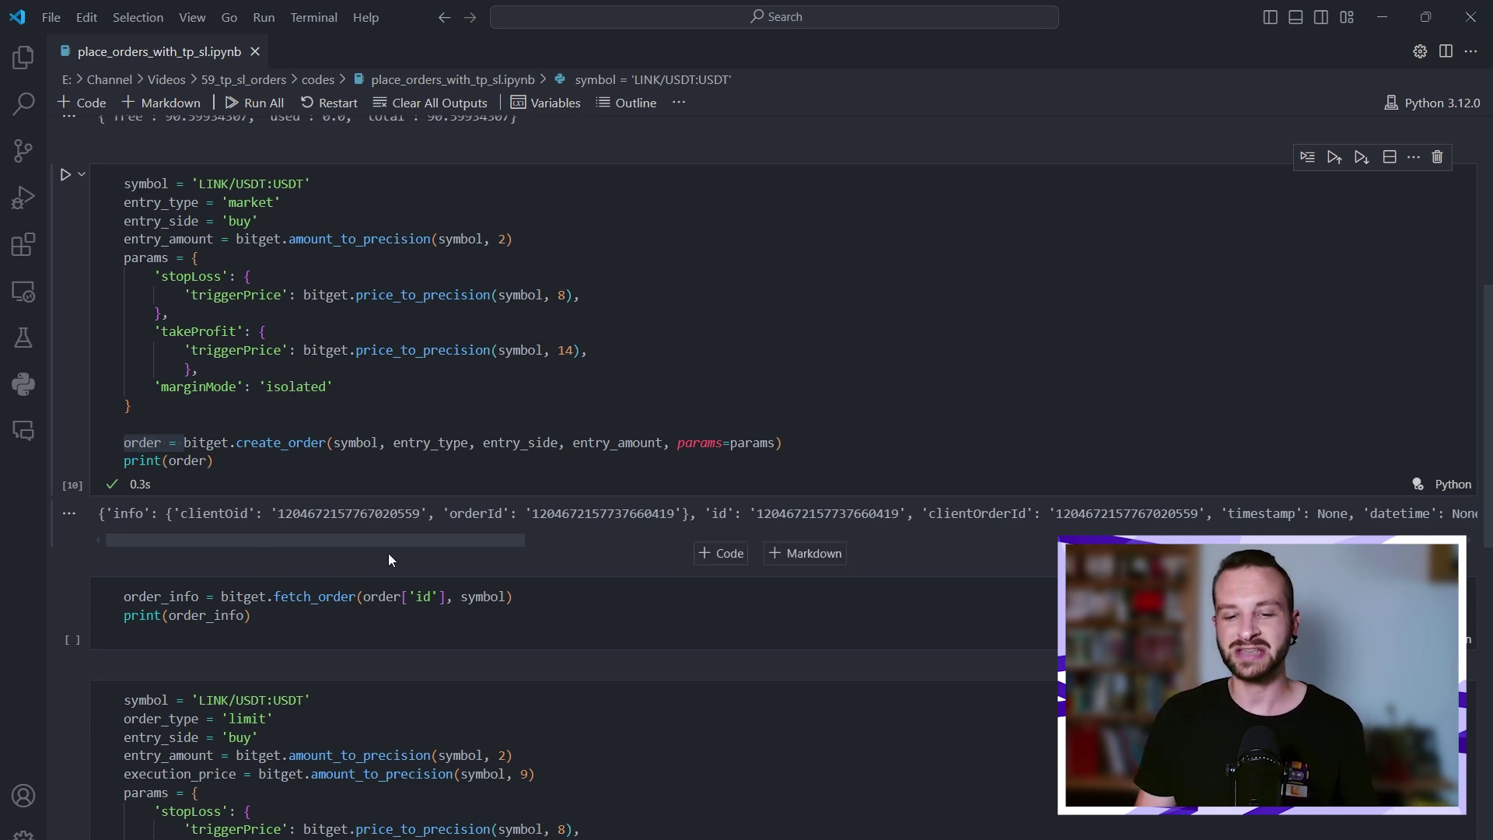
mouse_move(259, 543)
left_mouse_down()
mouse_move(507, 553)
mouse_move(205, 540)
left_mouse_up()
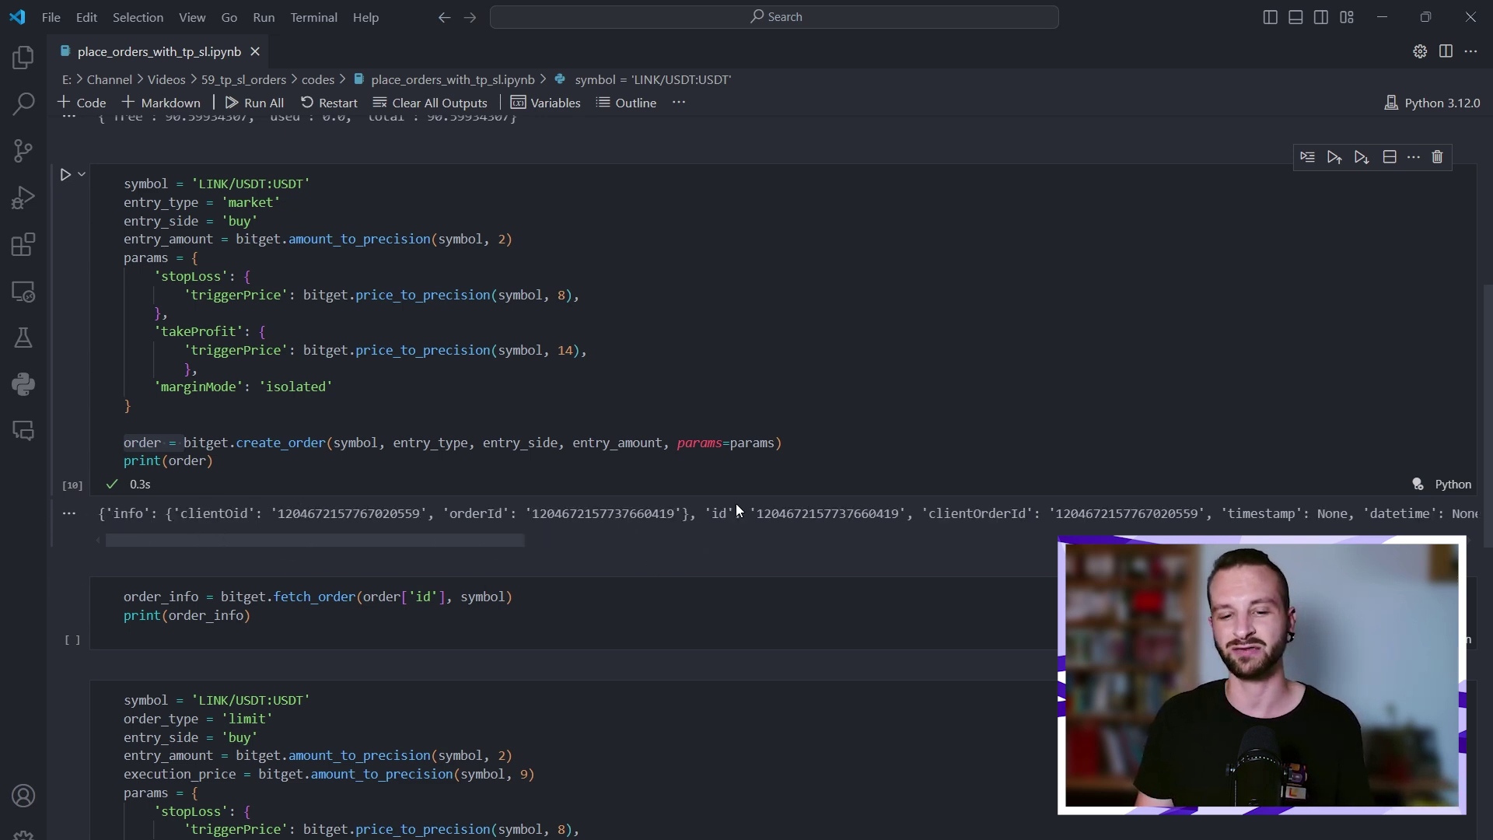
mouse_move(346, 540)
left_mouse_down()
mouse_move(785, 590)
mouse_move(1161, 578)
left_mouse_up()
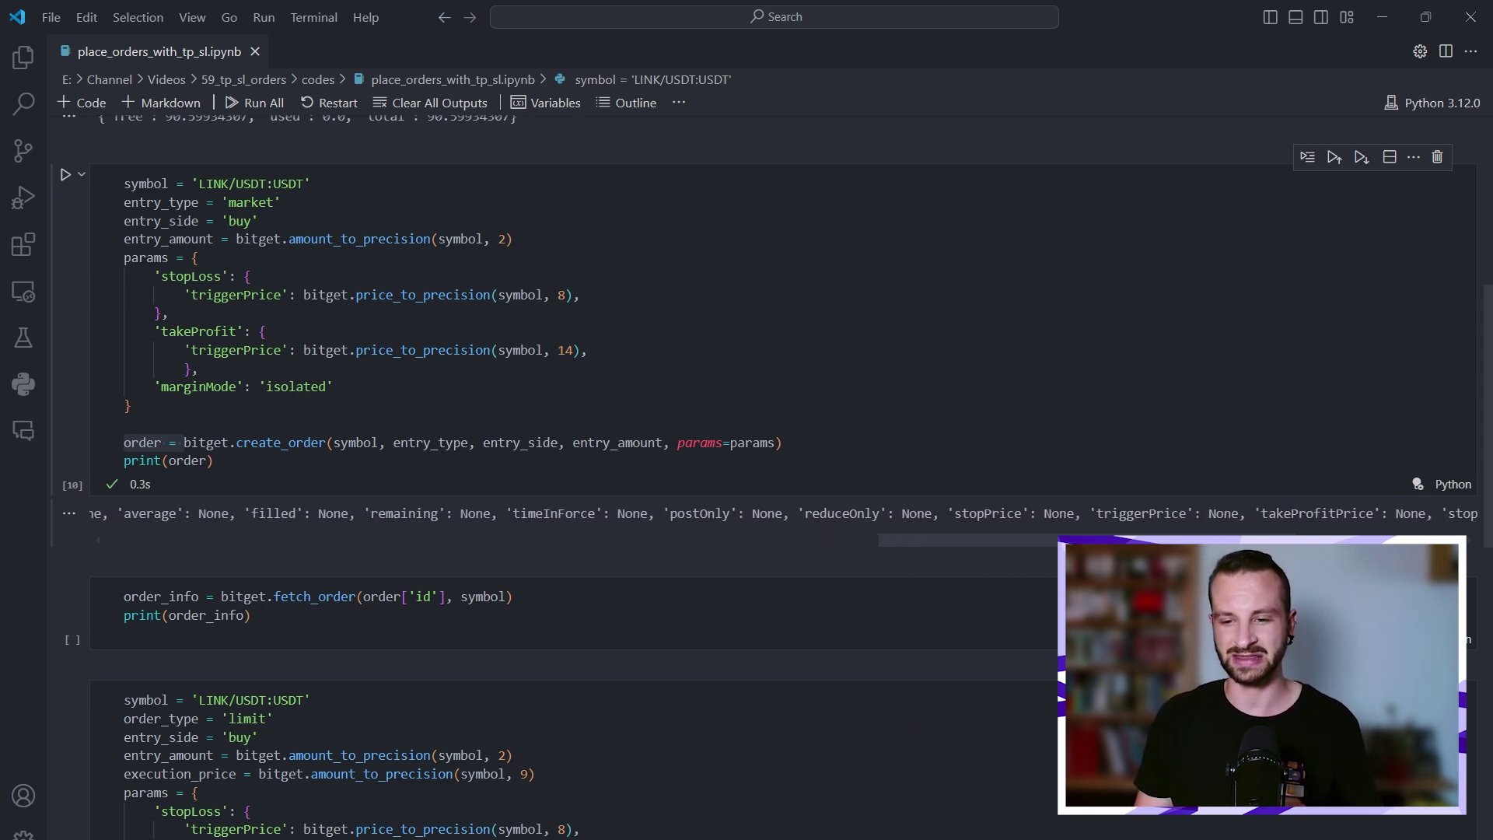
mouse_move(980, 540)
left_mouse_down()
mouse_move(1050, 541)
mouse_move(962, 541)
left_mouse_up()
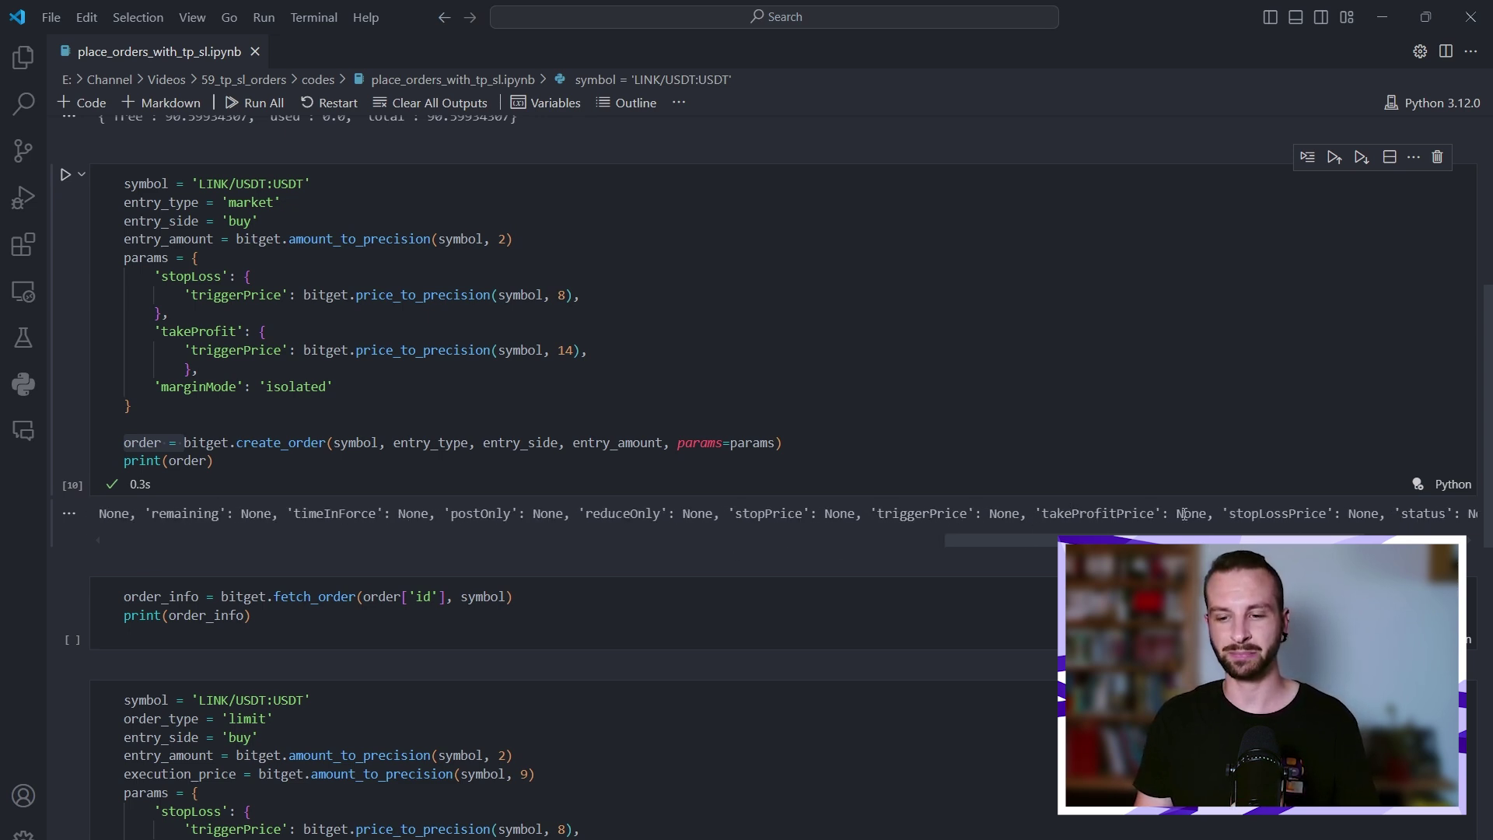
left_click_drag(998, 541, 1026, 540)
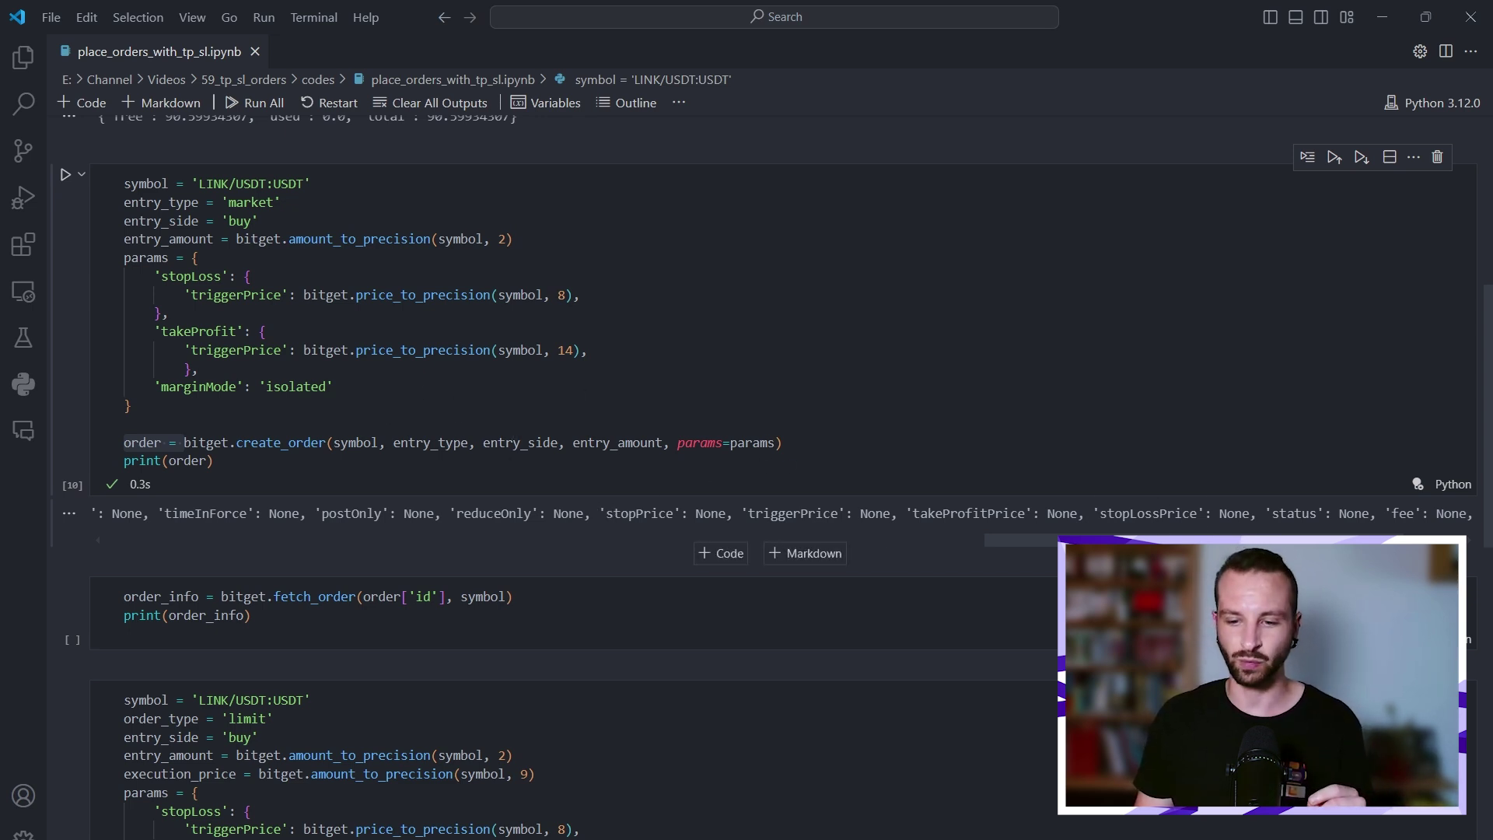
left_click_drag(1020, 541, 74, 533)
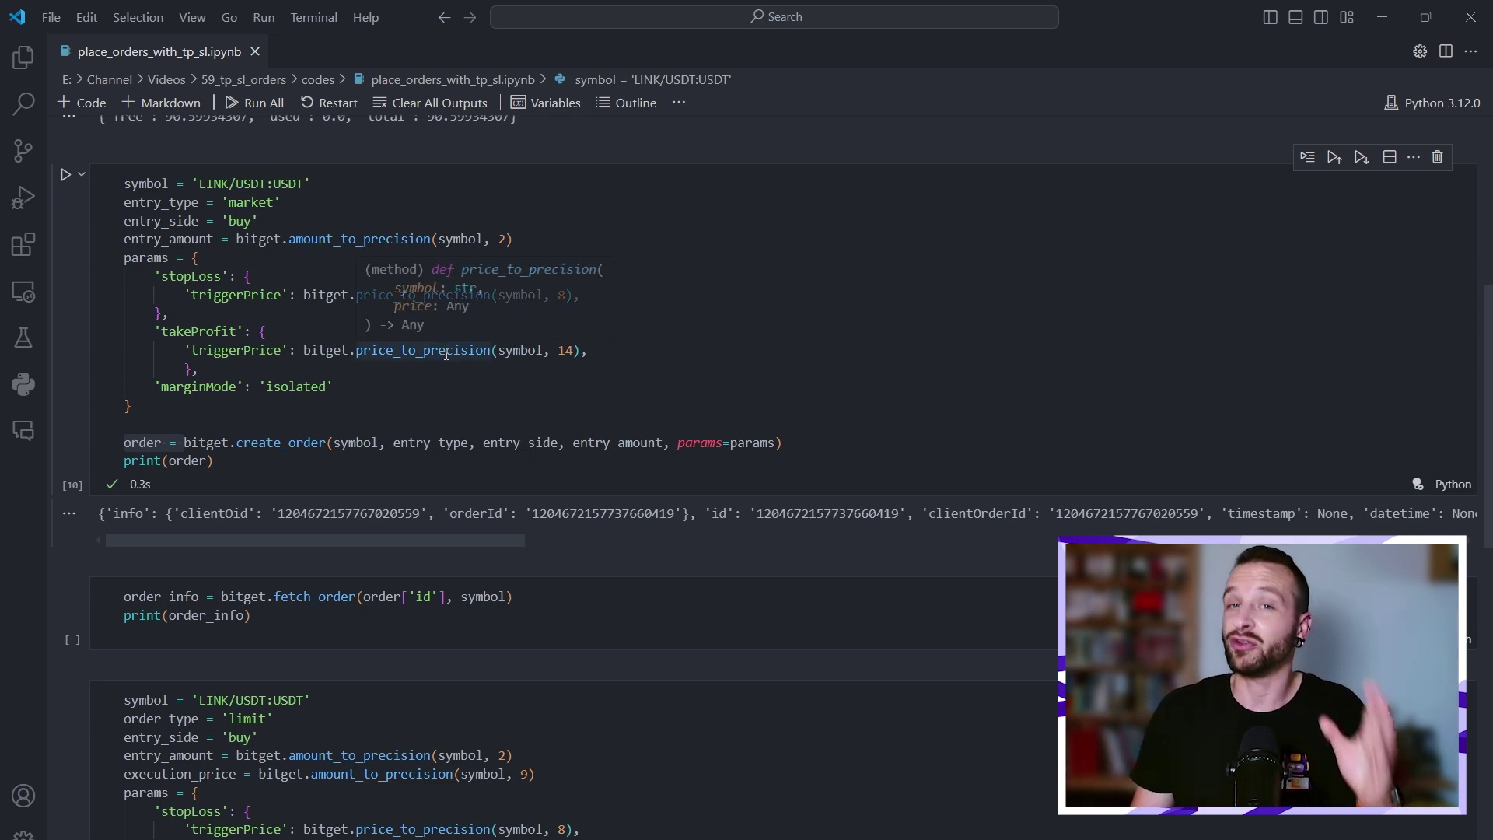
scroll(467, 350, "down", 1)
scroll(352, 516, "down", 1)
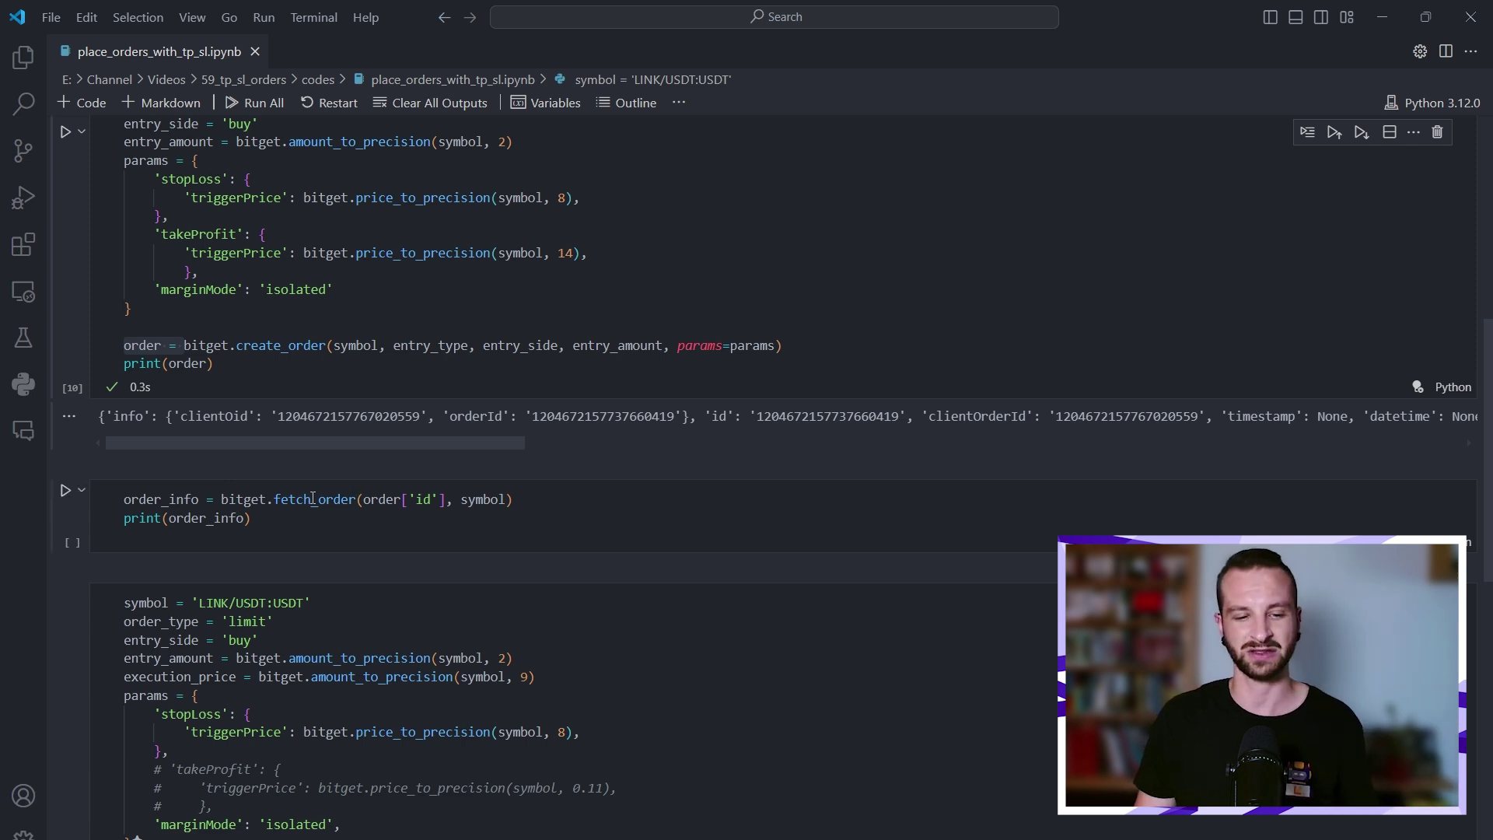
scroll(352, 473, "down", 1)
Run fetch_order with the returned order id, then highlight the limit cell's order type
left_click_drag(221, 452, 336, 451)
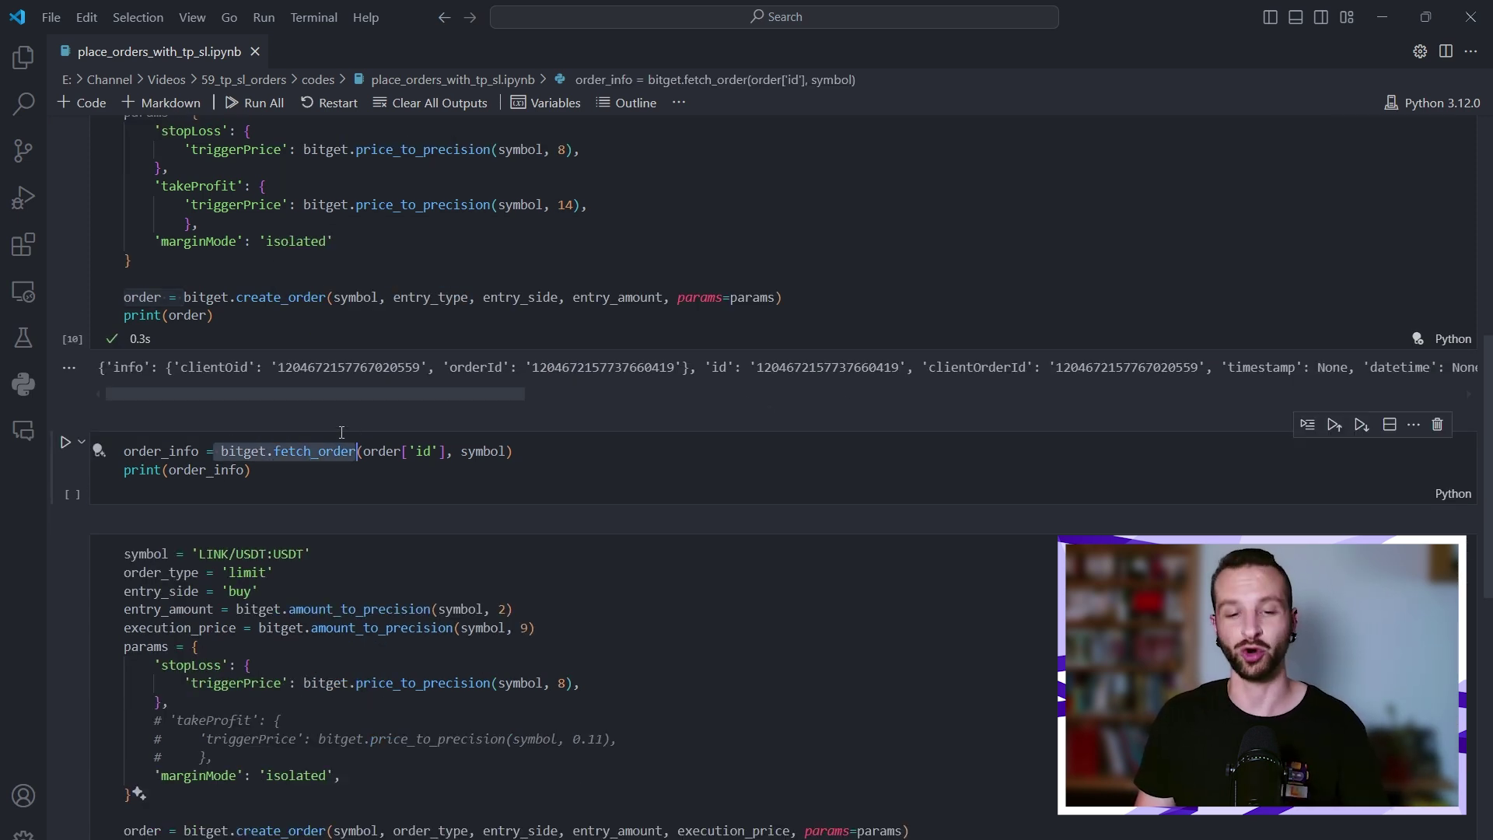
left_click_drag(442, 450, 363, 451)
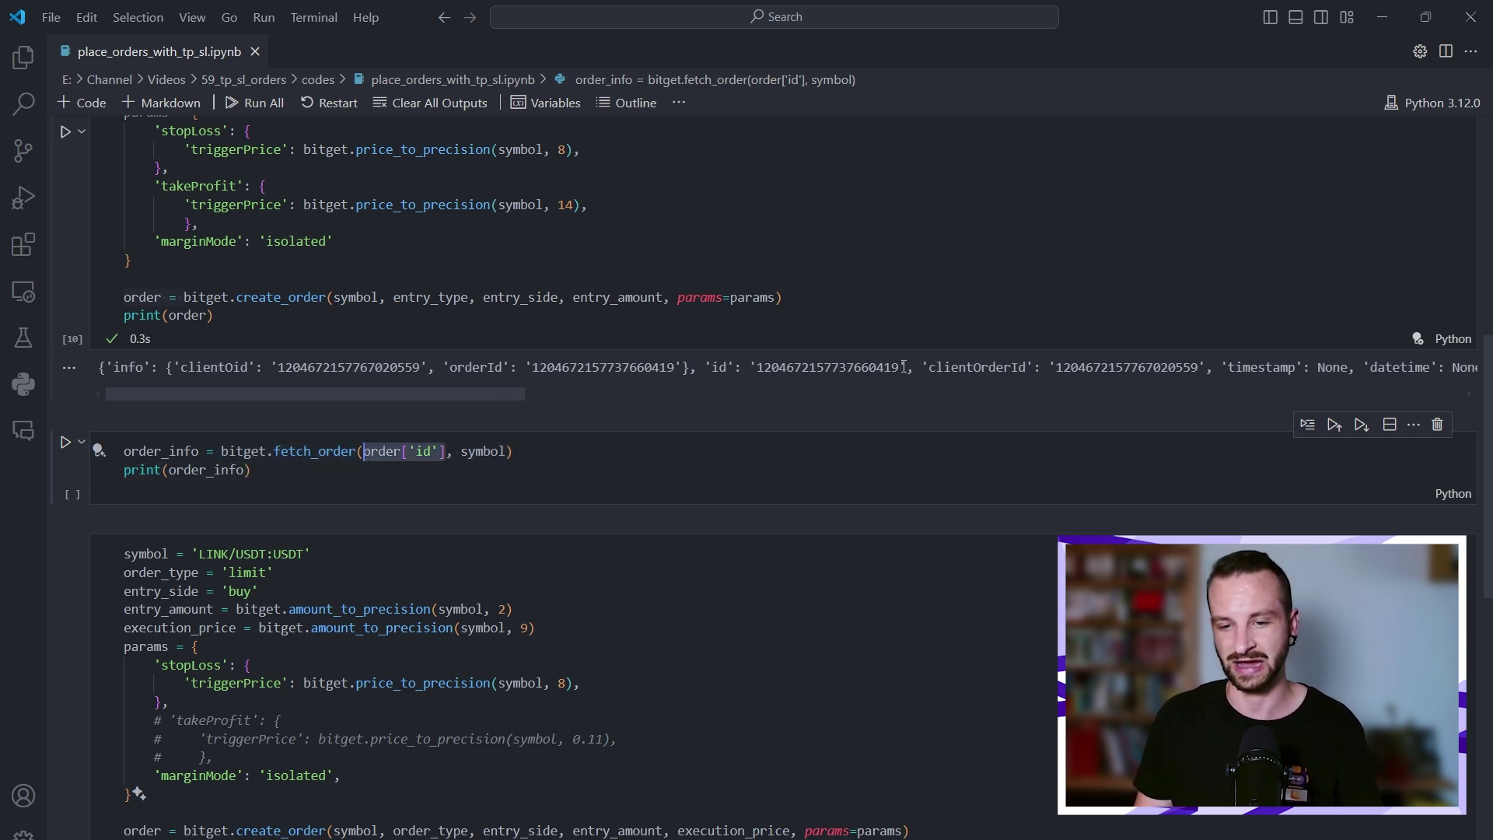
left_click_drag(904, 366, 748, 366)
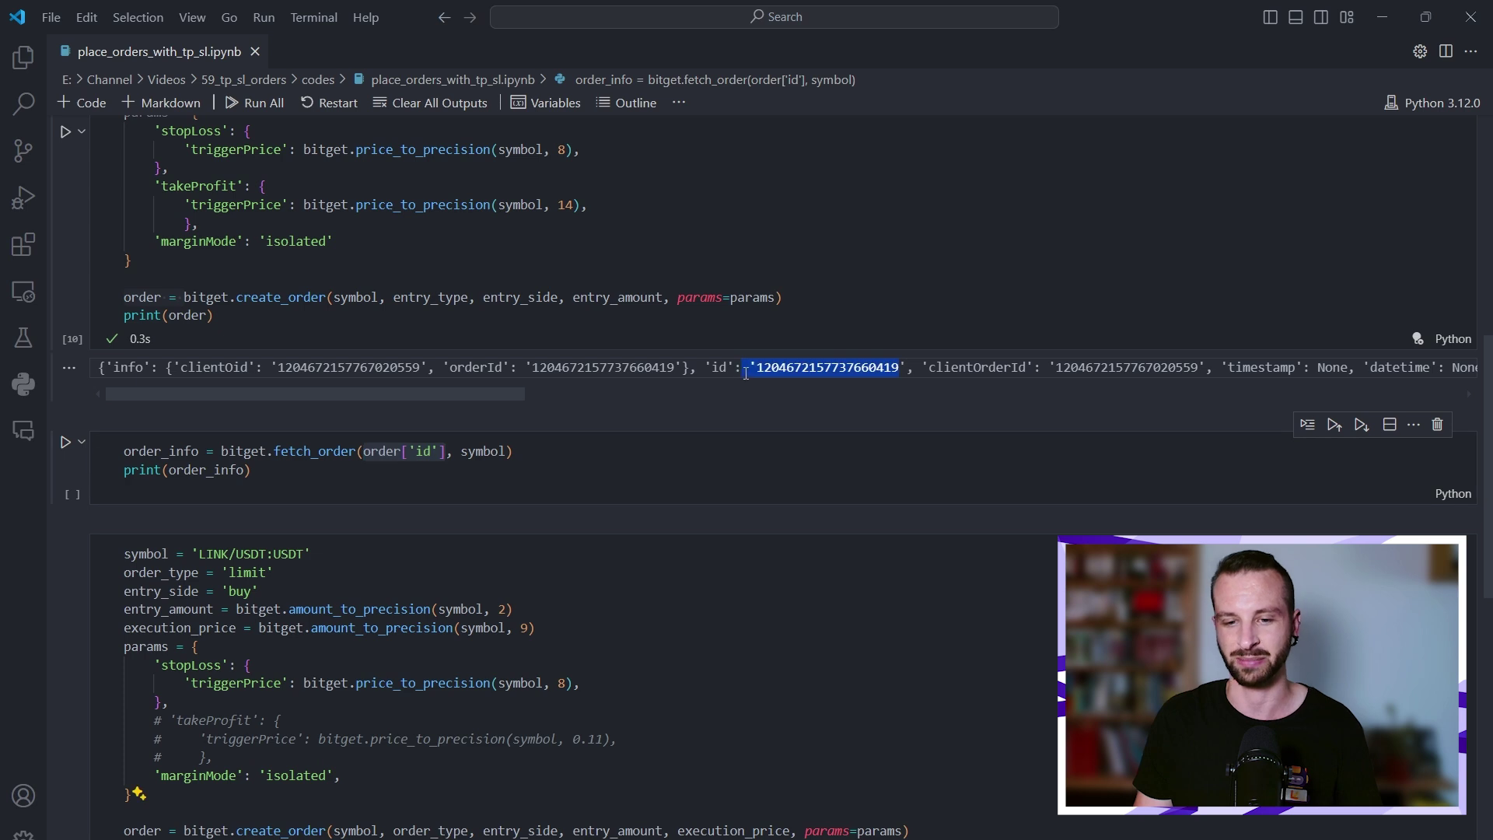
left_click(67, 443)
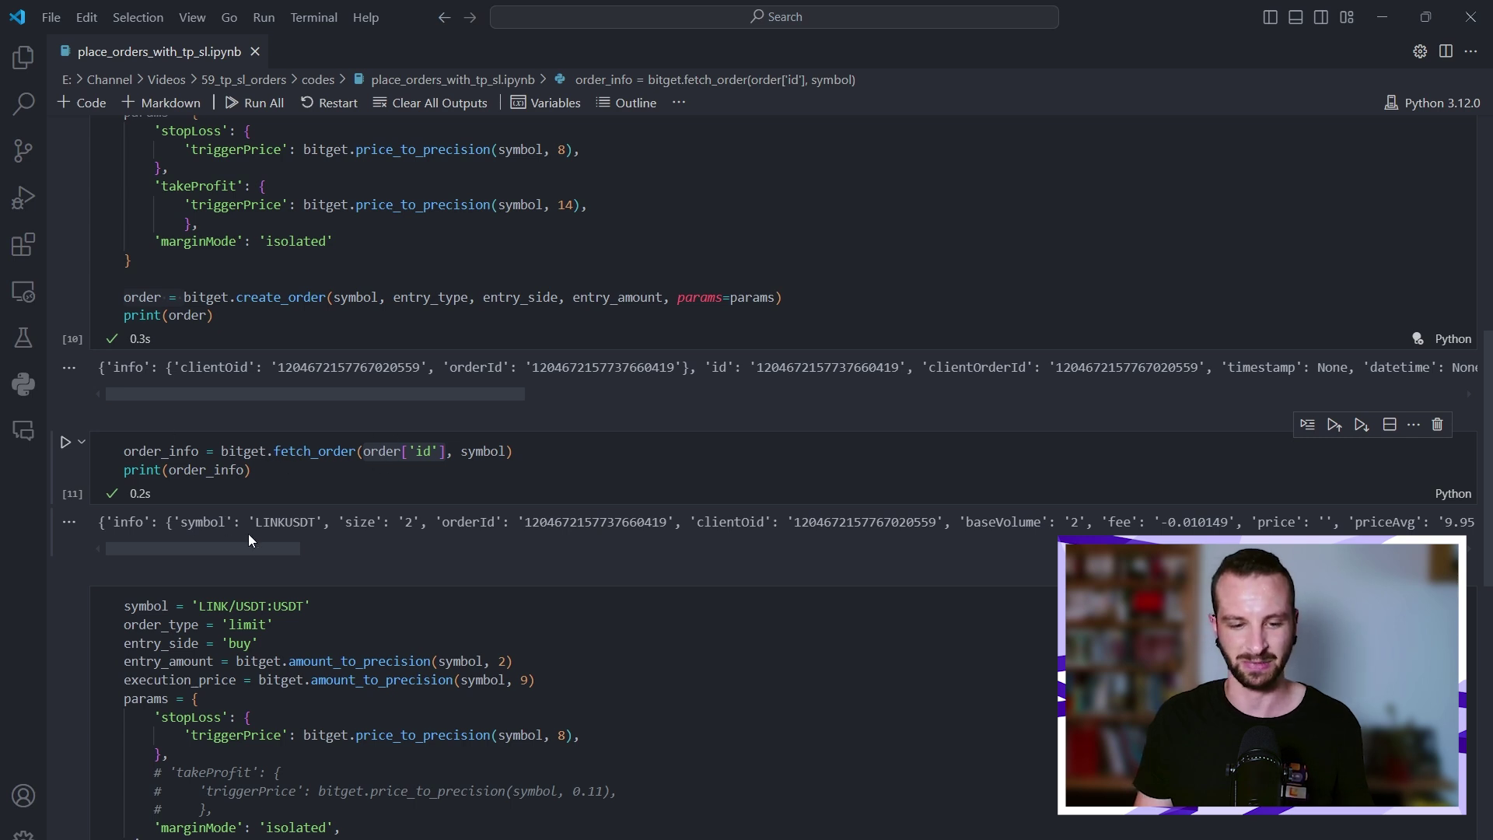
mouse_move(216, 548)
left_mouse_down()
mouse_move(281, 527)
mouse_move(1021, 531)
mouse_move(994, 515)
left_mouse_up()
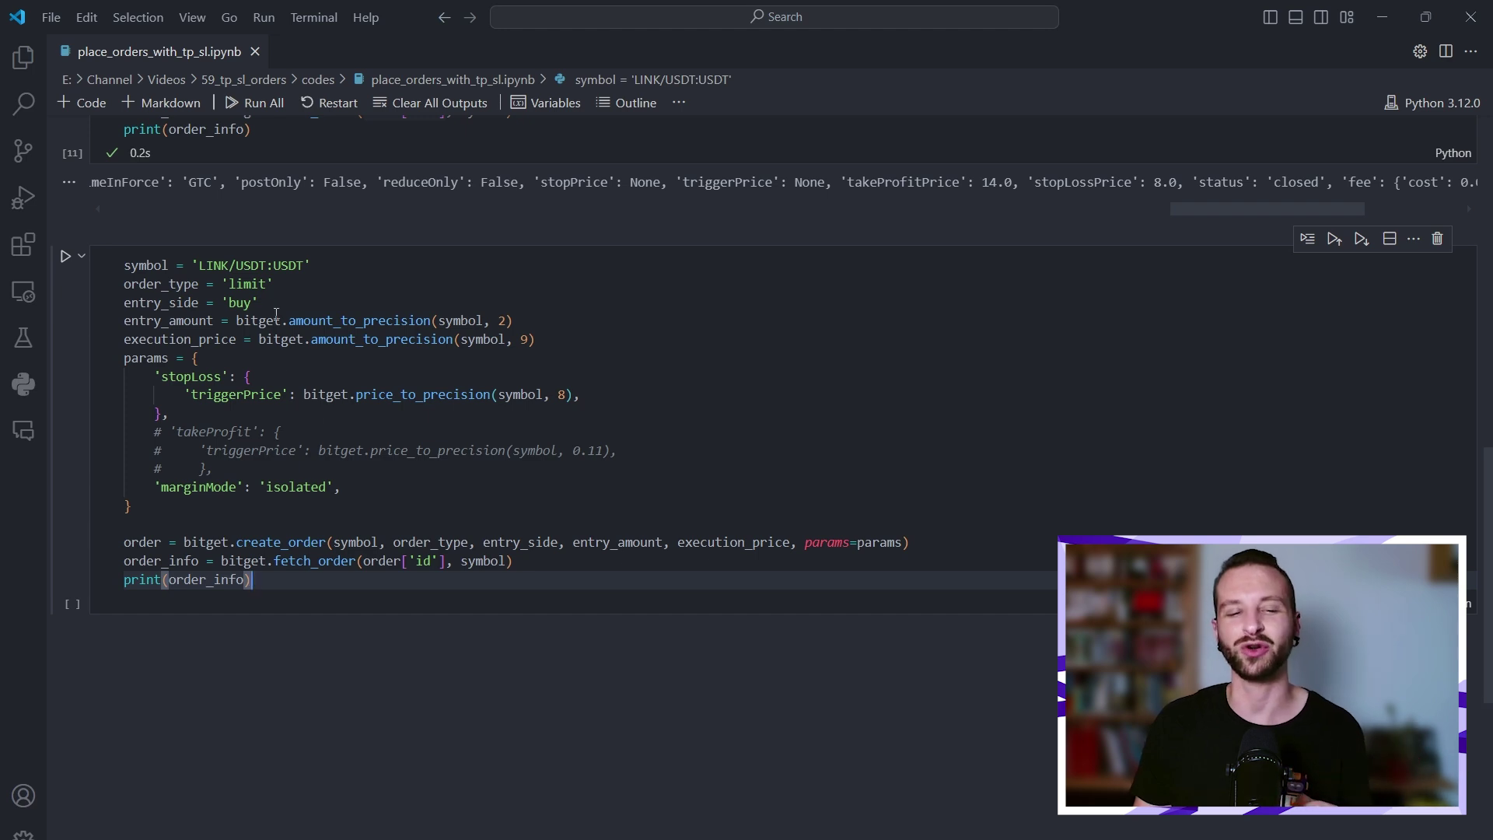
left_click_drag(273, 284, 152, 285)
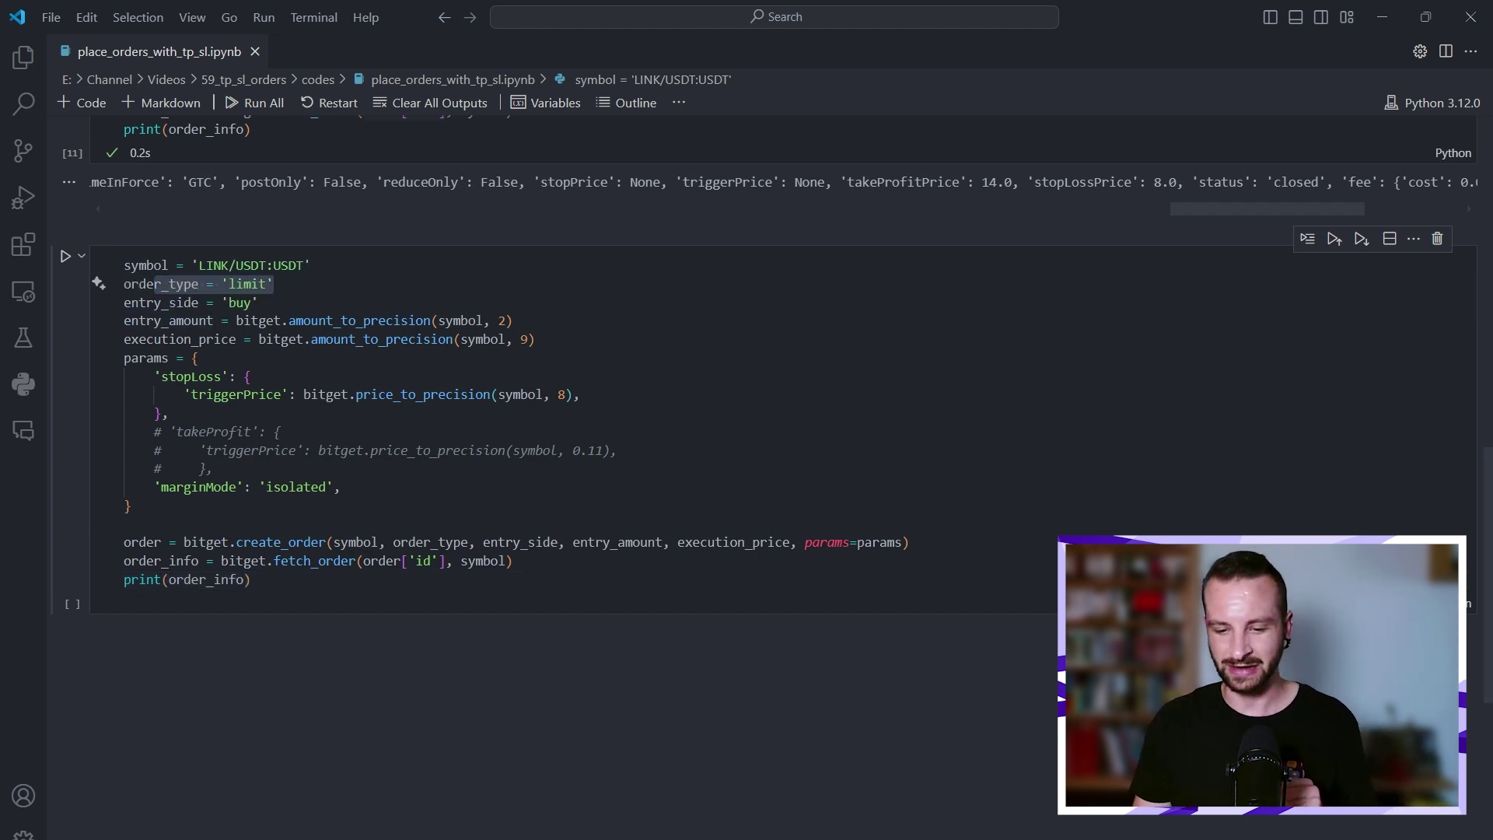
Flash-close the open LINKUSDT long position on Bitget and confirm
key("alt+Tab")
scroll(888, 734, "down", 5)
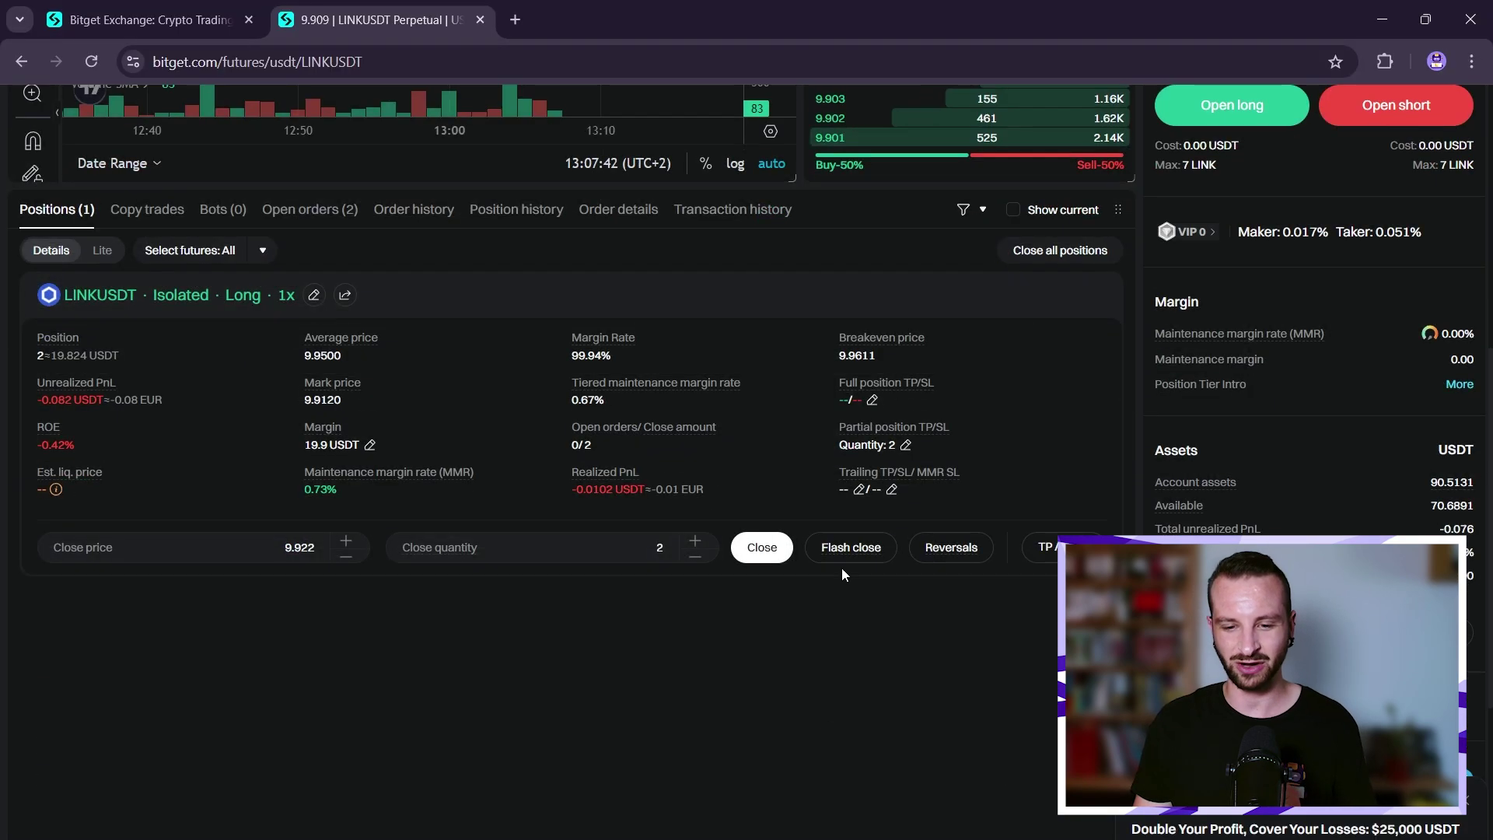
left_click(764, 547)
left_click(828, 642)
scroll(682, 670, "up", 5)
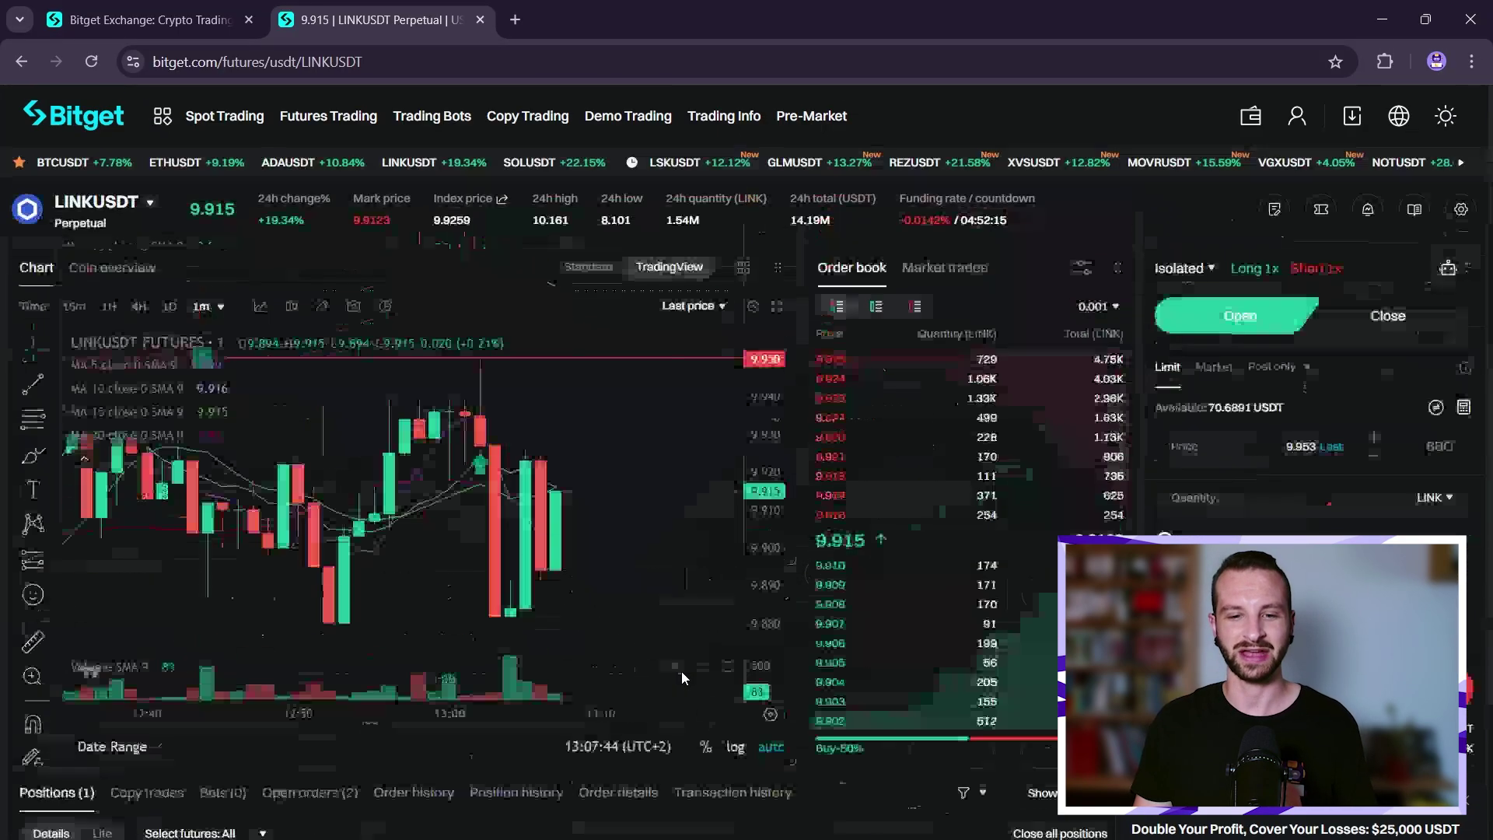
scroll(682, 671, "down", 3)
scroll(681, 671, "down", 2)
scroll(673, 669, "down", 1)
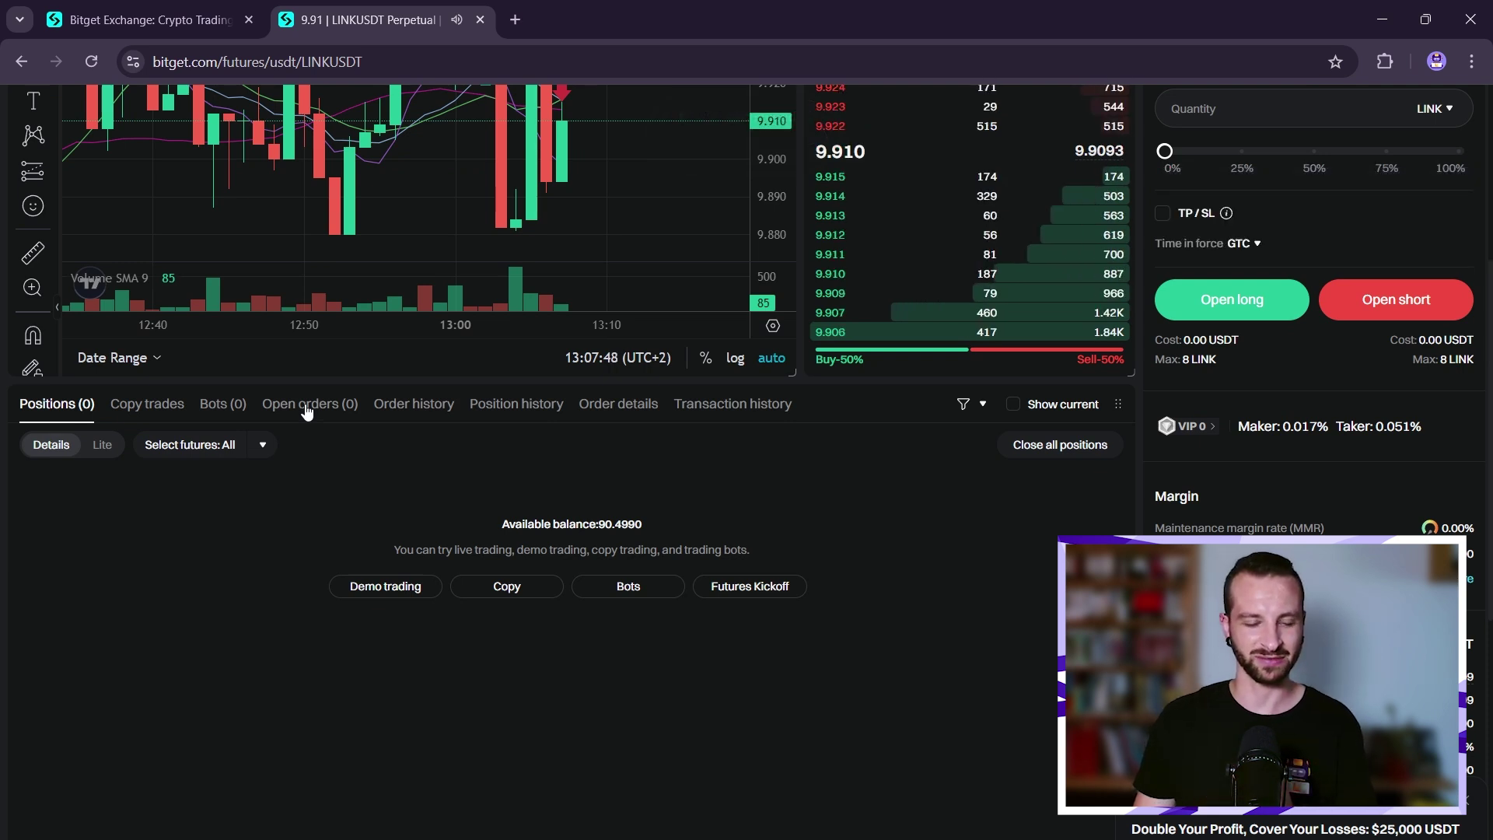
Verify Open orders and TP/SL lists are empty, then return to Positions
left_click(306, 407)
left_click(275, 444)
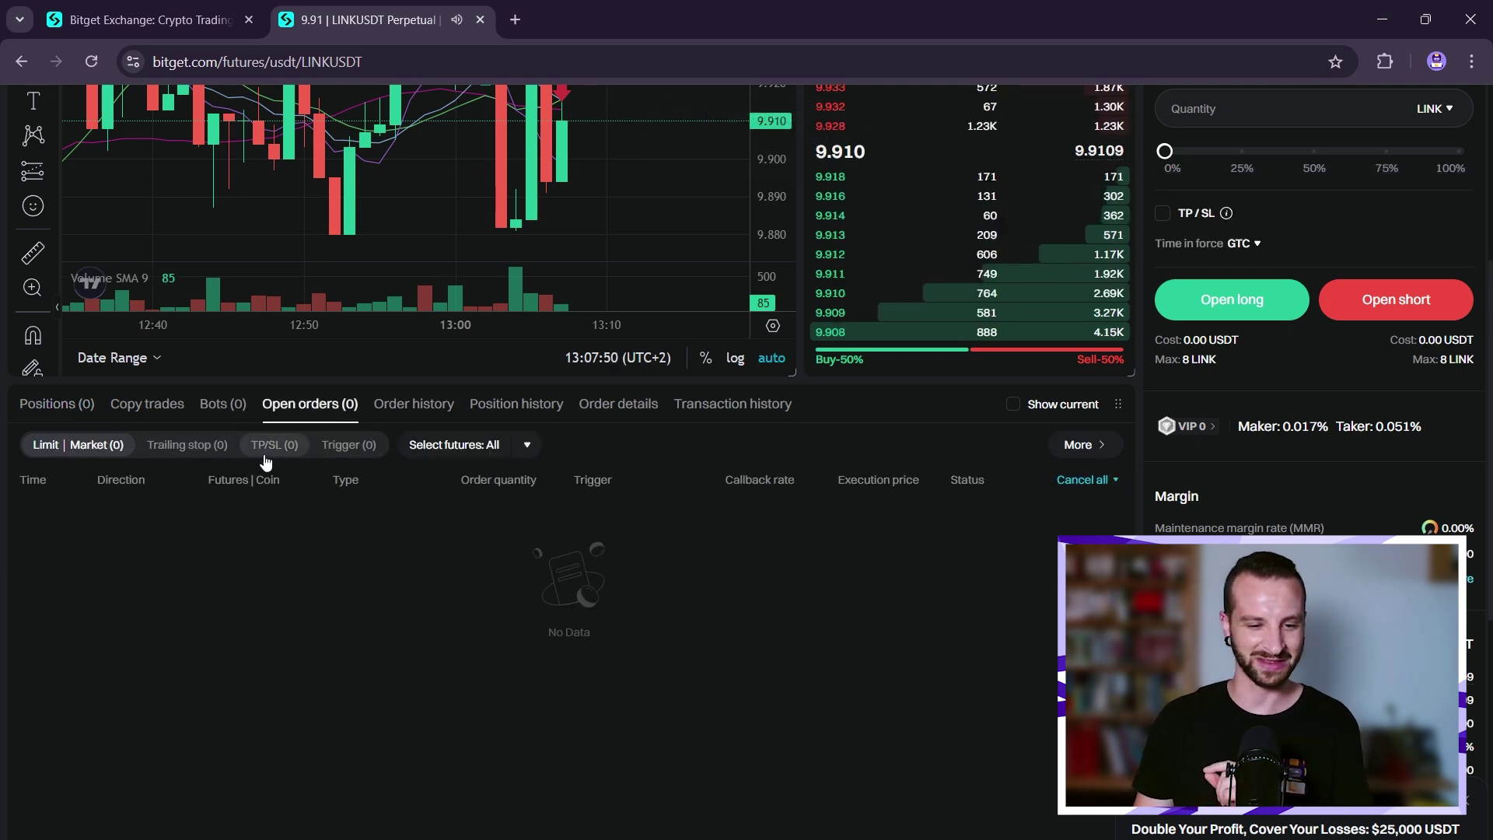
scroll(415, 612, "up", 3)
scroll(414, 613, "up", 3)
scroll(357, 745, "down", 2)
scroll(326, 583, "down", 2)
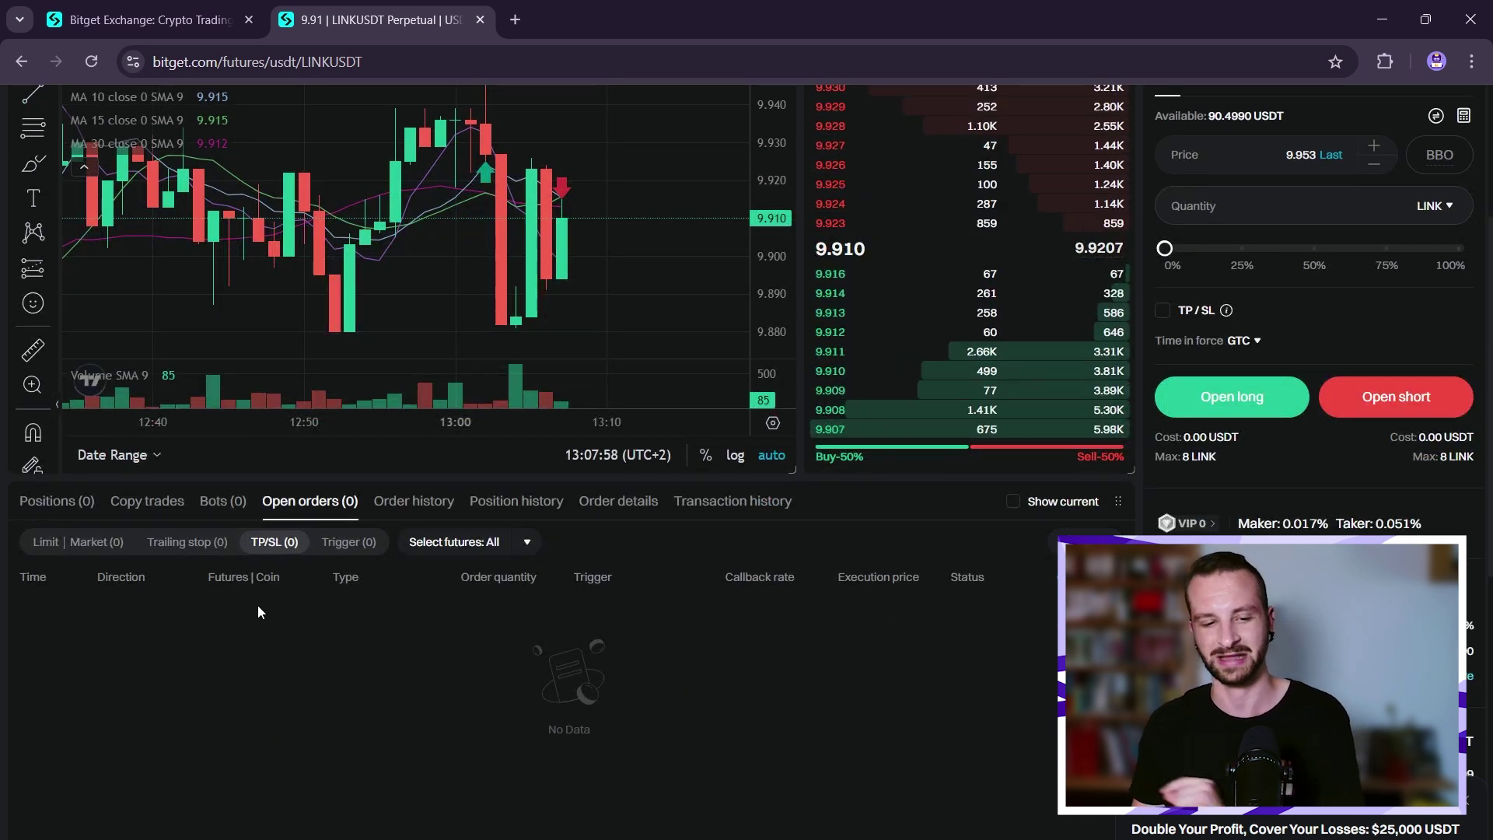
left_click(56, 500)
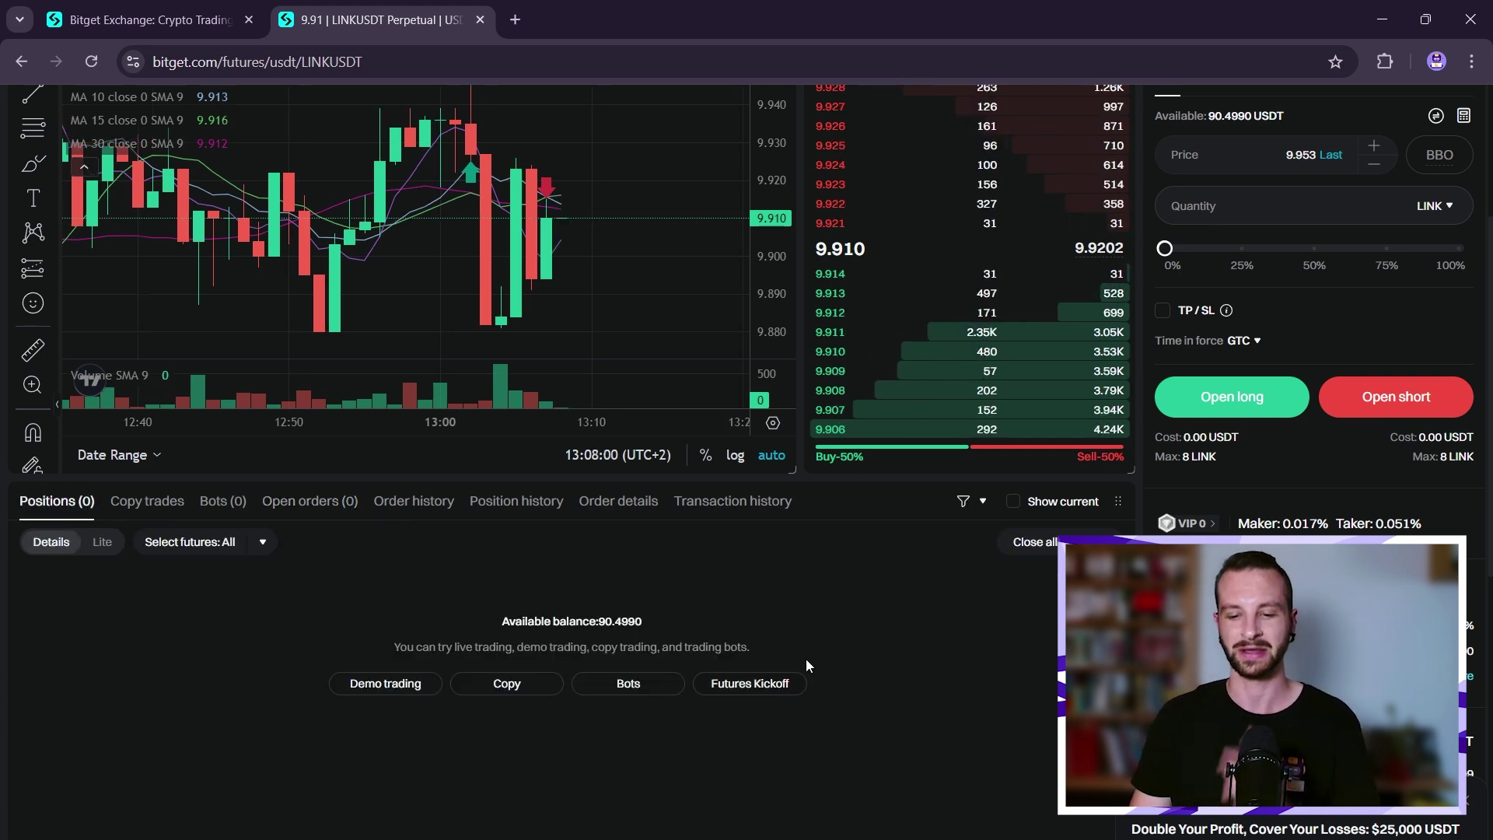
scroll(810, 657, "down", 1)
Review the limit-order cell's symbol, side, amount, precision 9 and execution_price lines
key("alt+Tab")
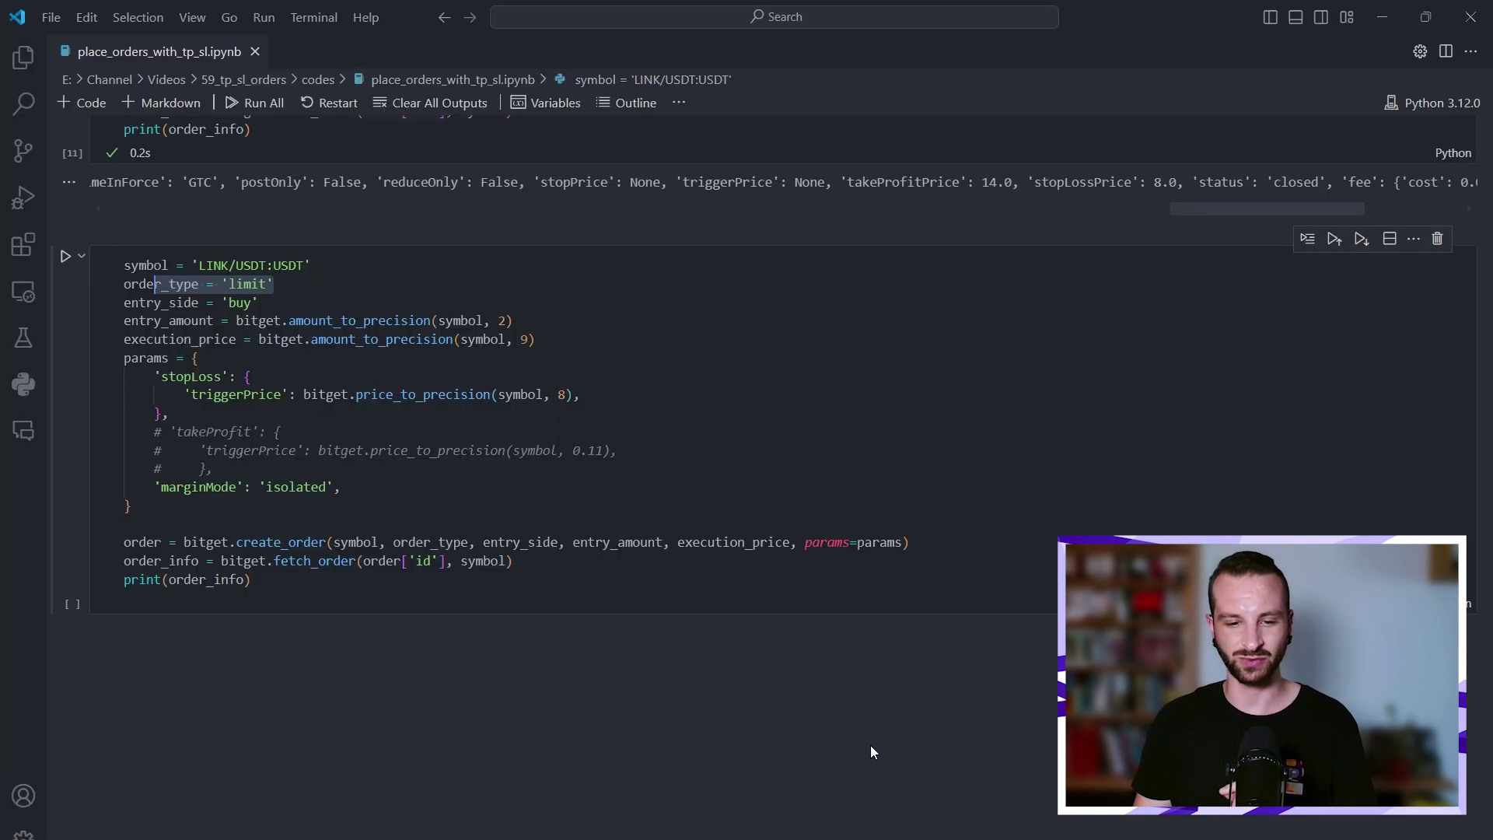
left_click(275, 283)
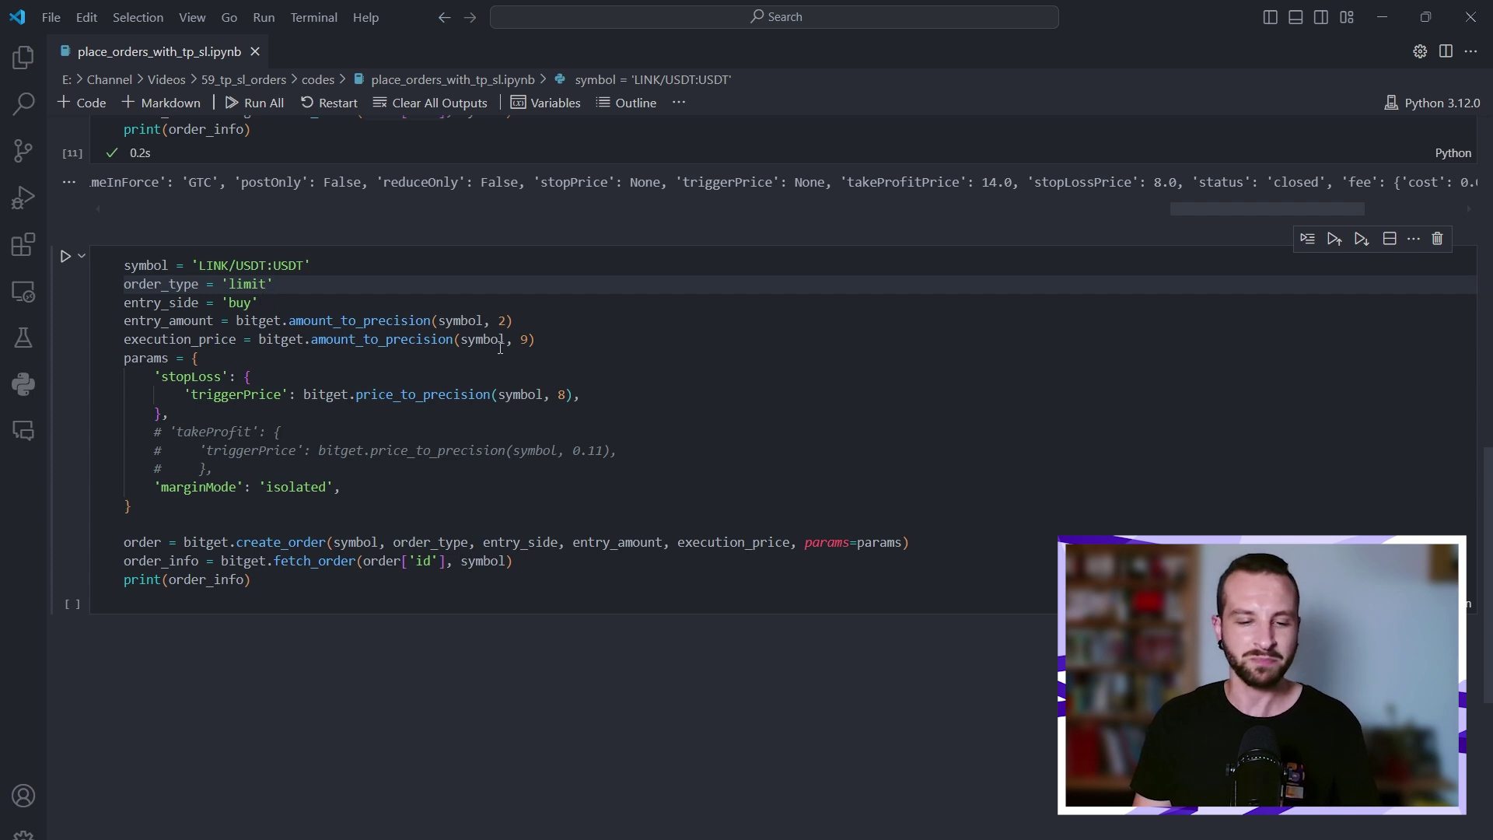
left_click_drag(514, 321, 190, 265)
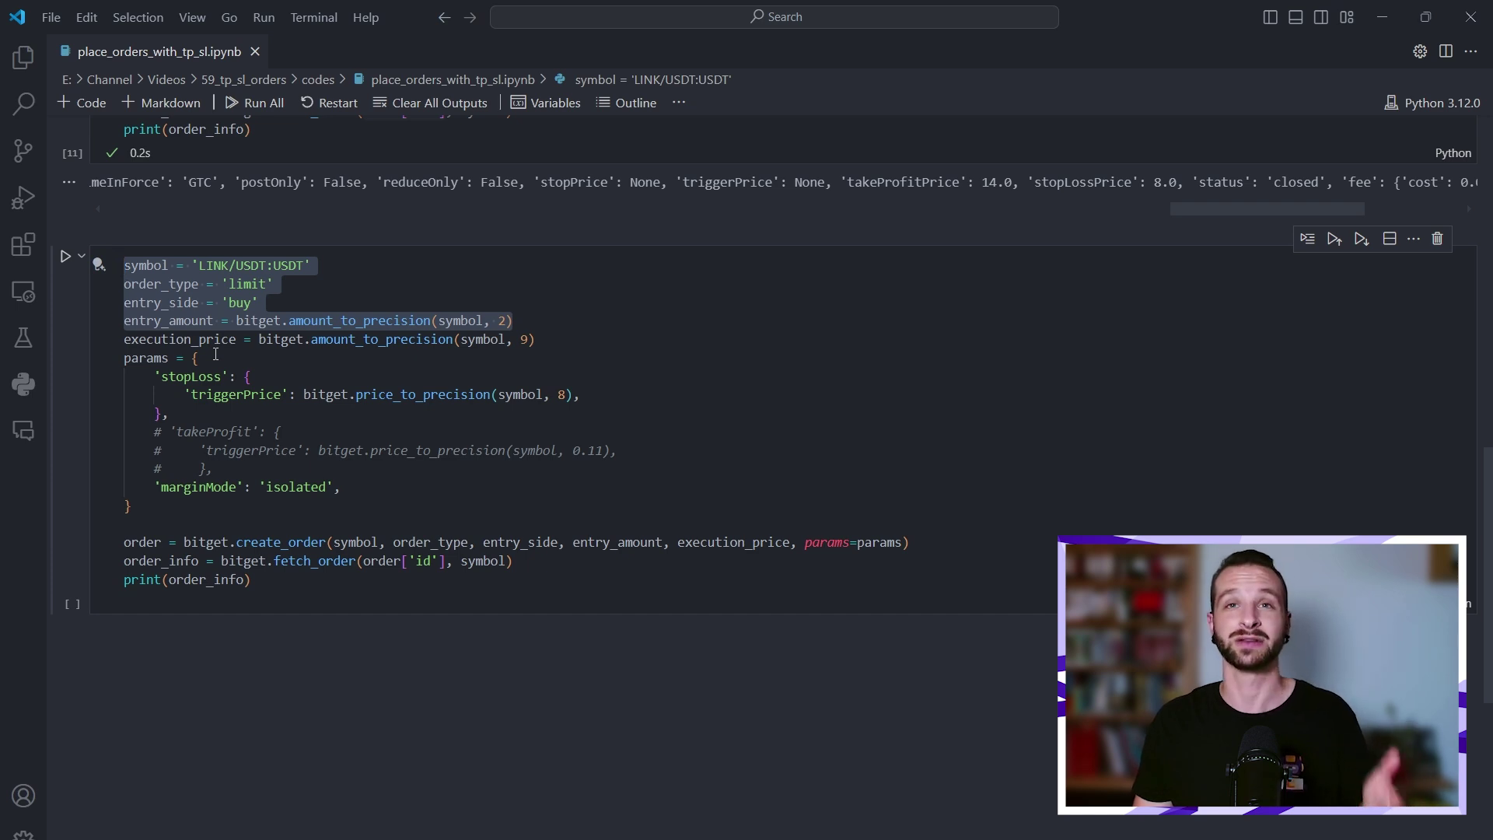
left_click_drag(125, 339, 257, 340)
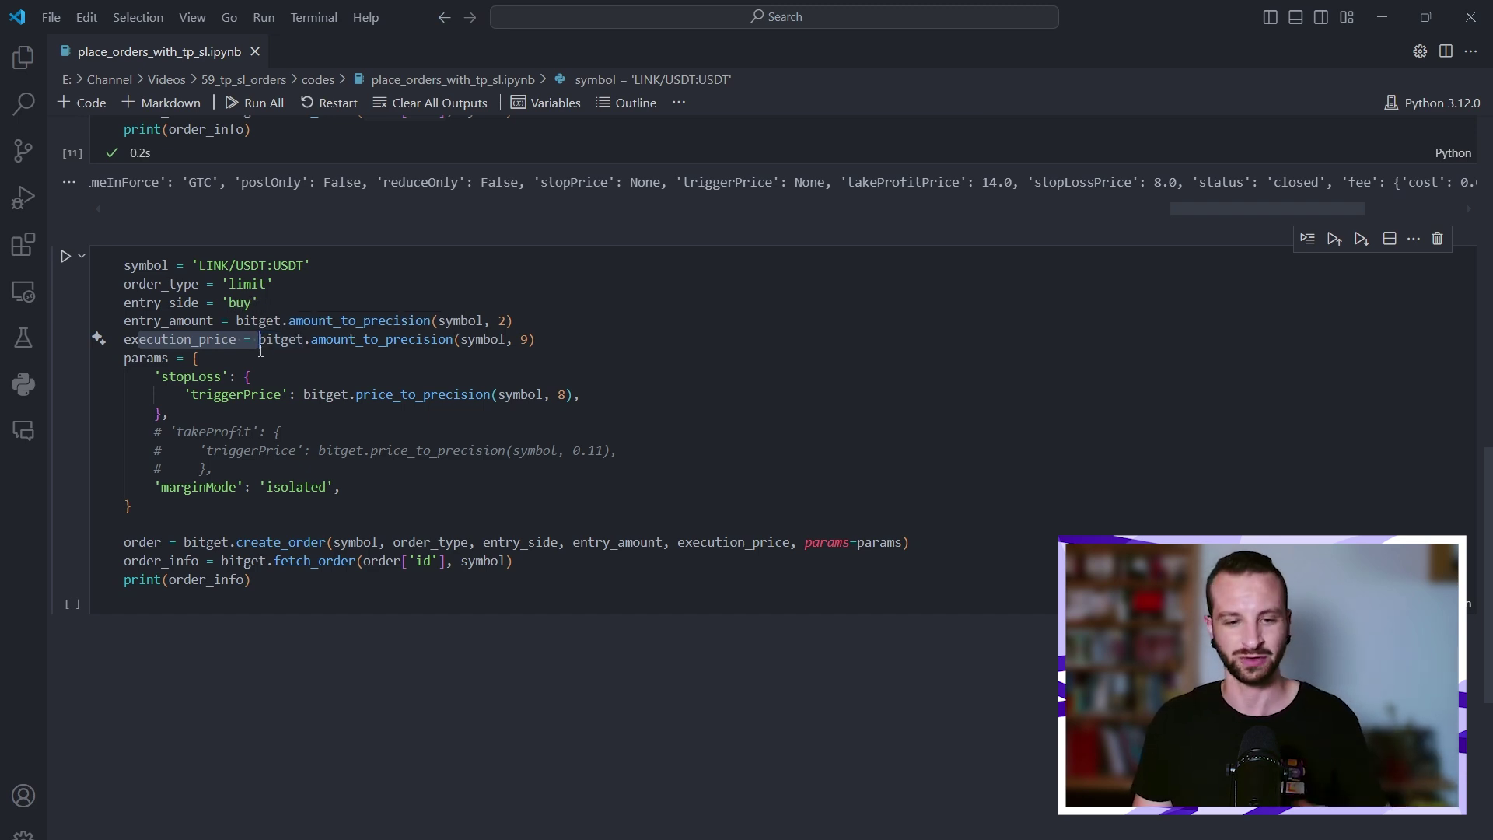
left_click_drag(535, 339, 350, 320)
left_click(196, 357)
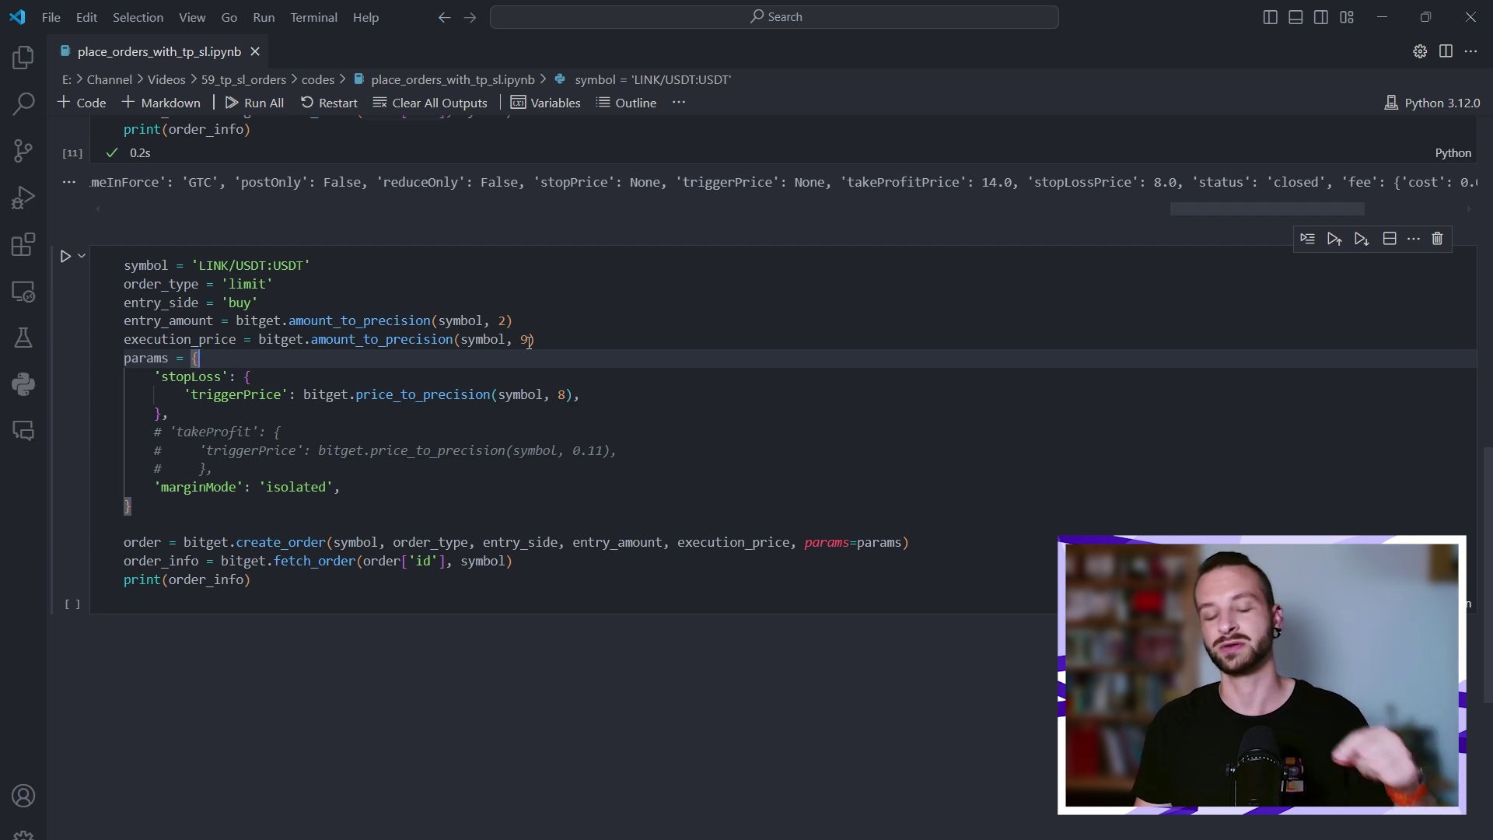
double_click(526, 339)
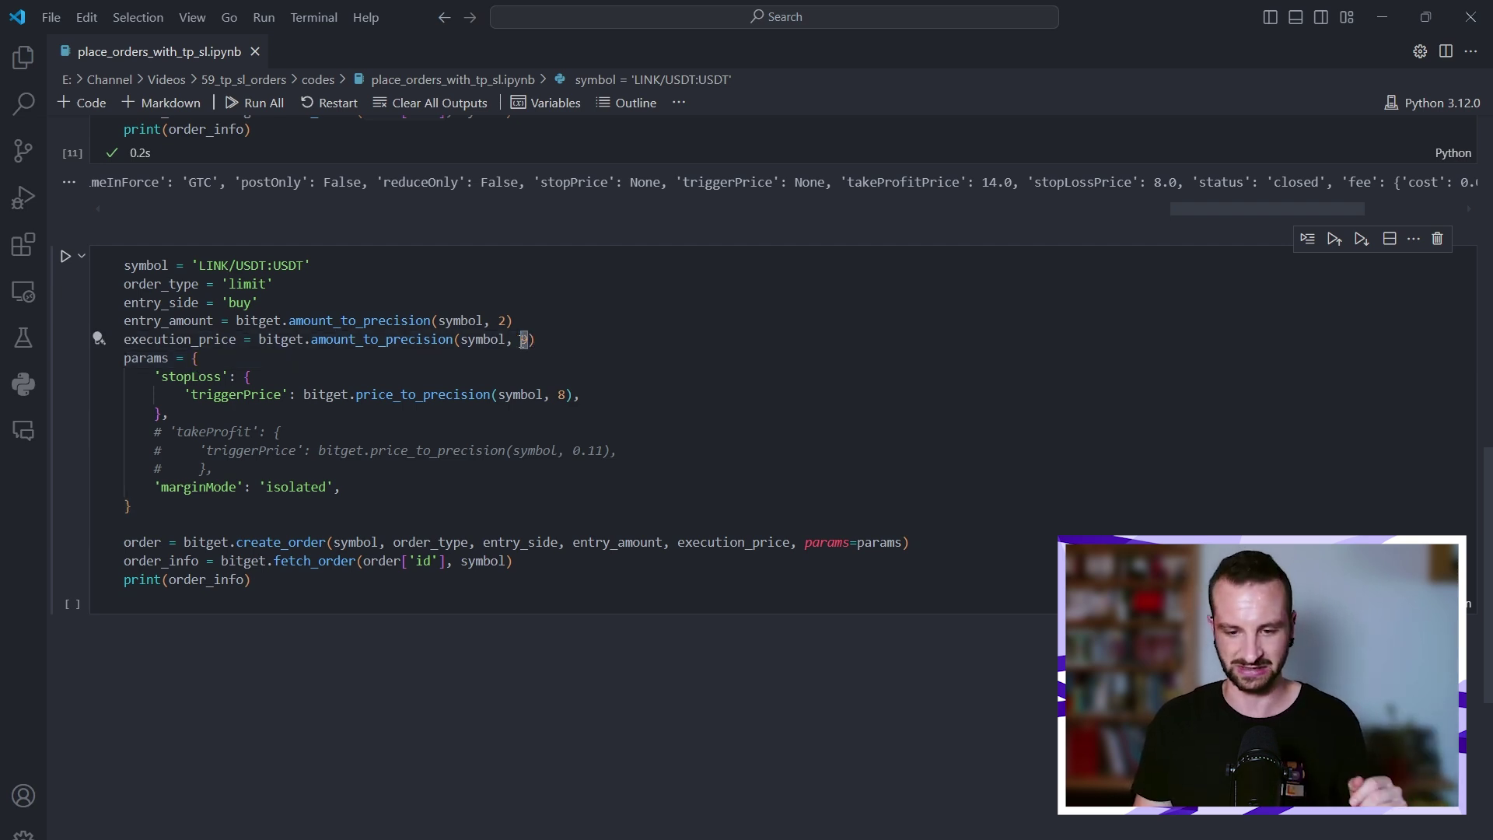
double_click(233, 338)
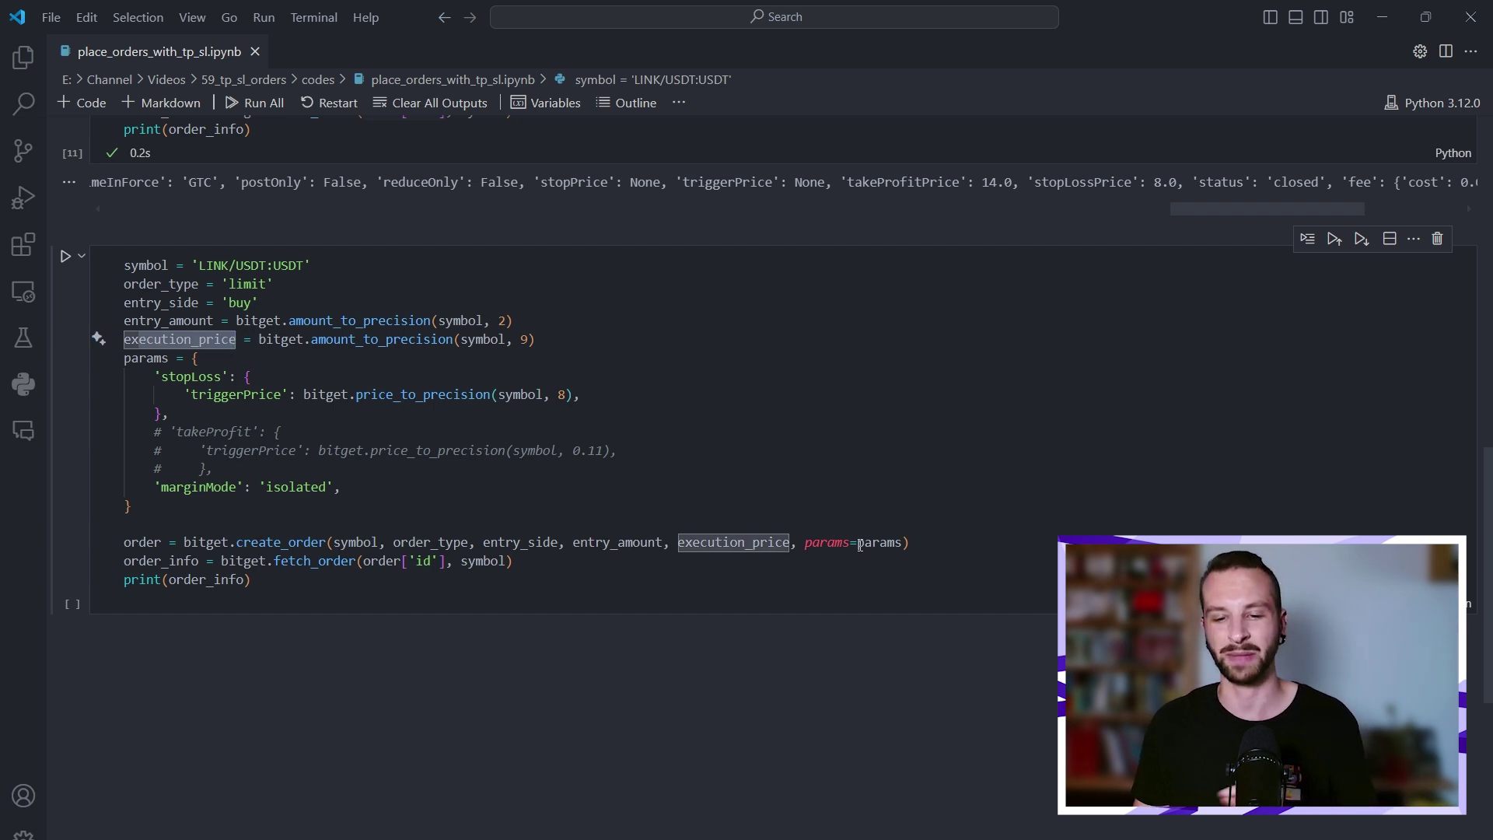
Delete and restore the commented takeProfit lines, check marginMode, and run the limit-order cell
mouse_move(880, 543)
left_click_drag(131, 504, 98, 363)
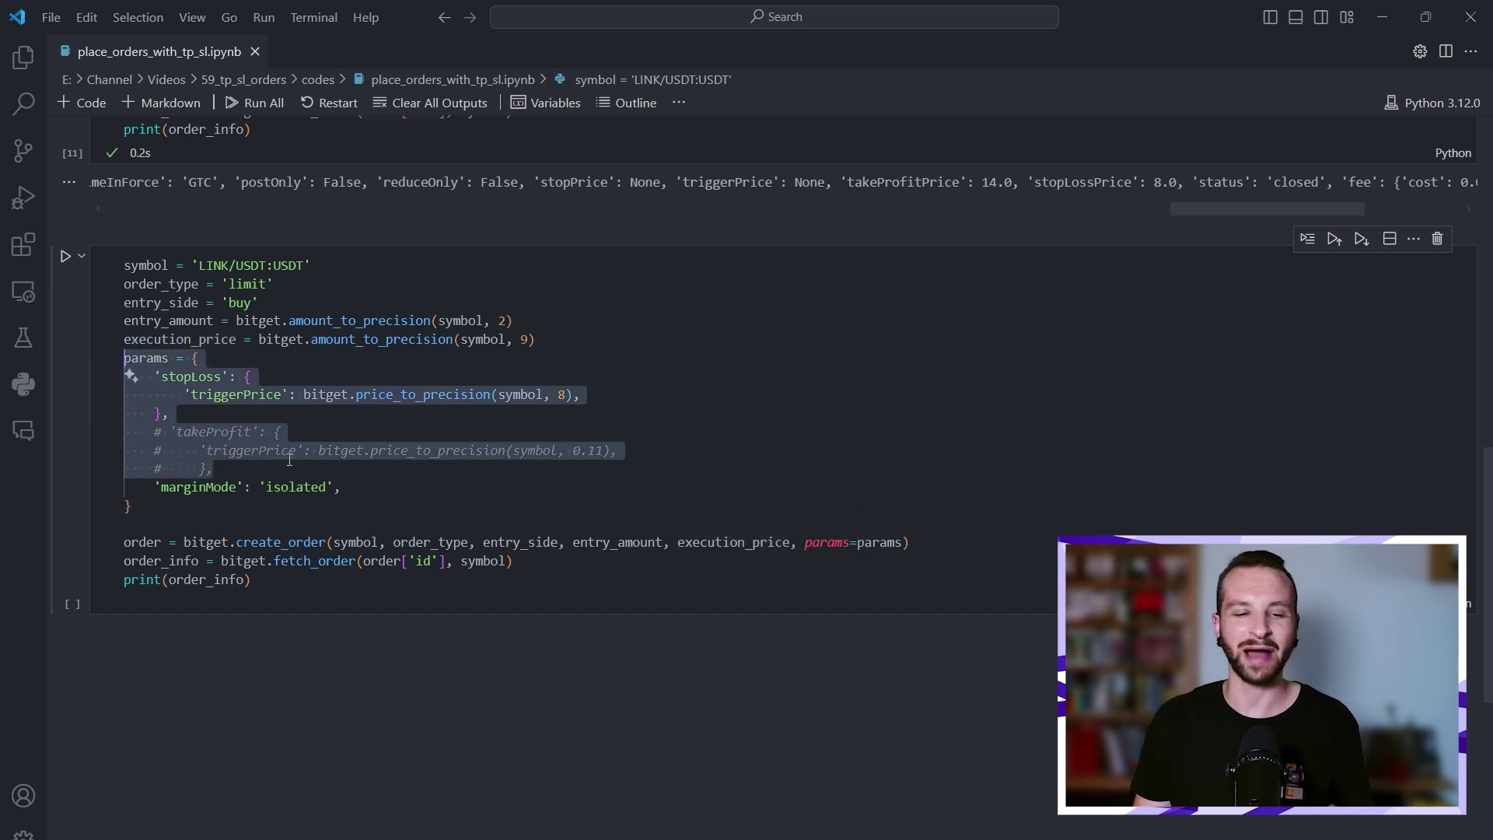
left_click(222, 467)
left_click_drag(222, 468, 94, 436)
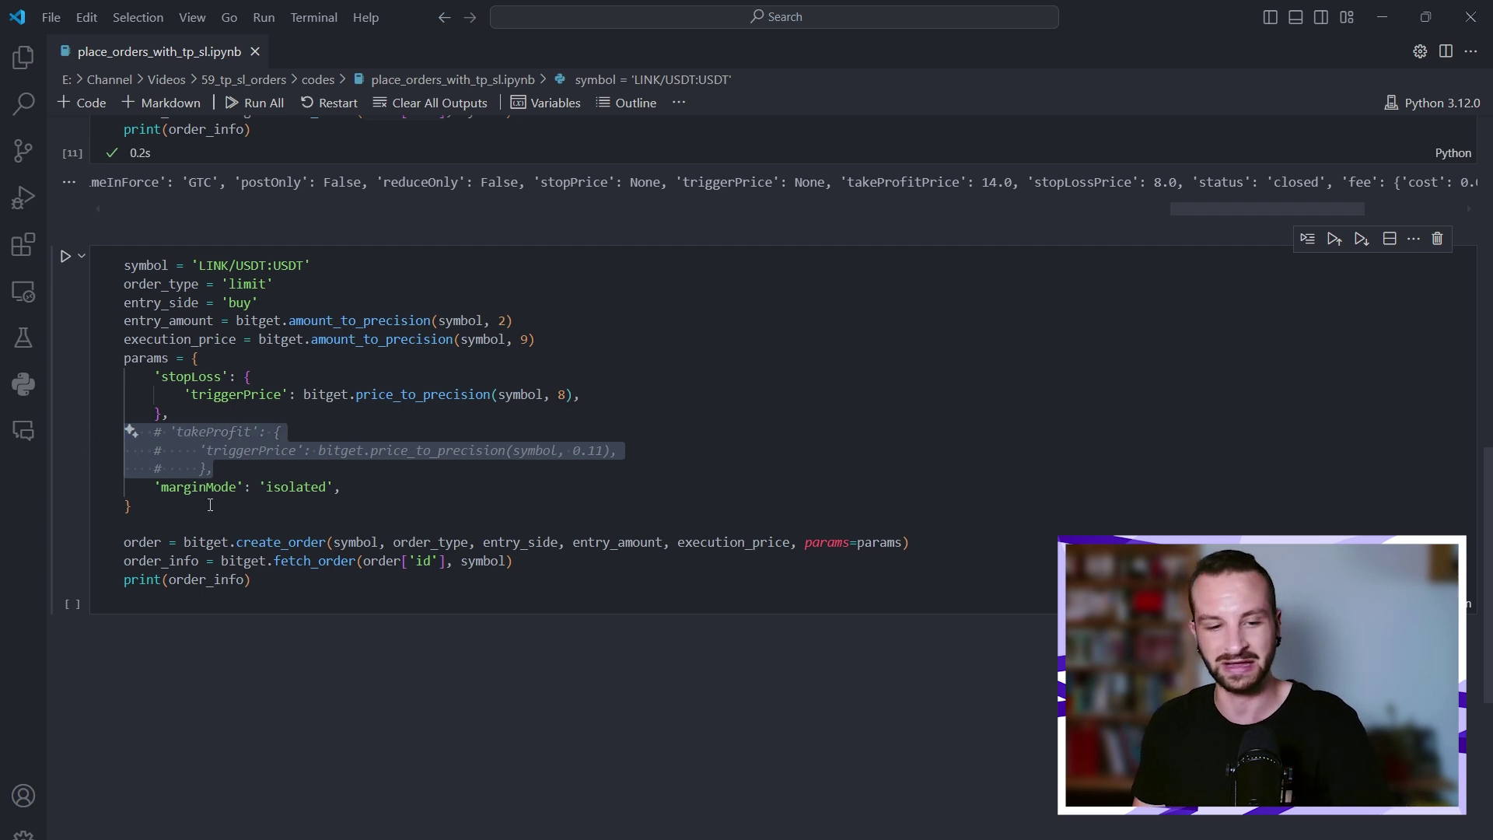
key("BackSpace")
key("BackSpace")
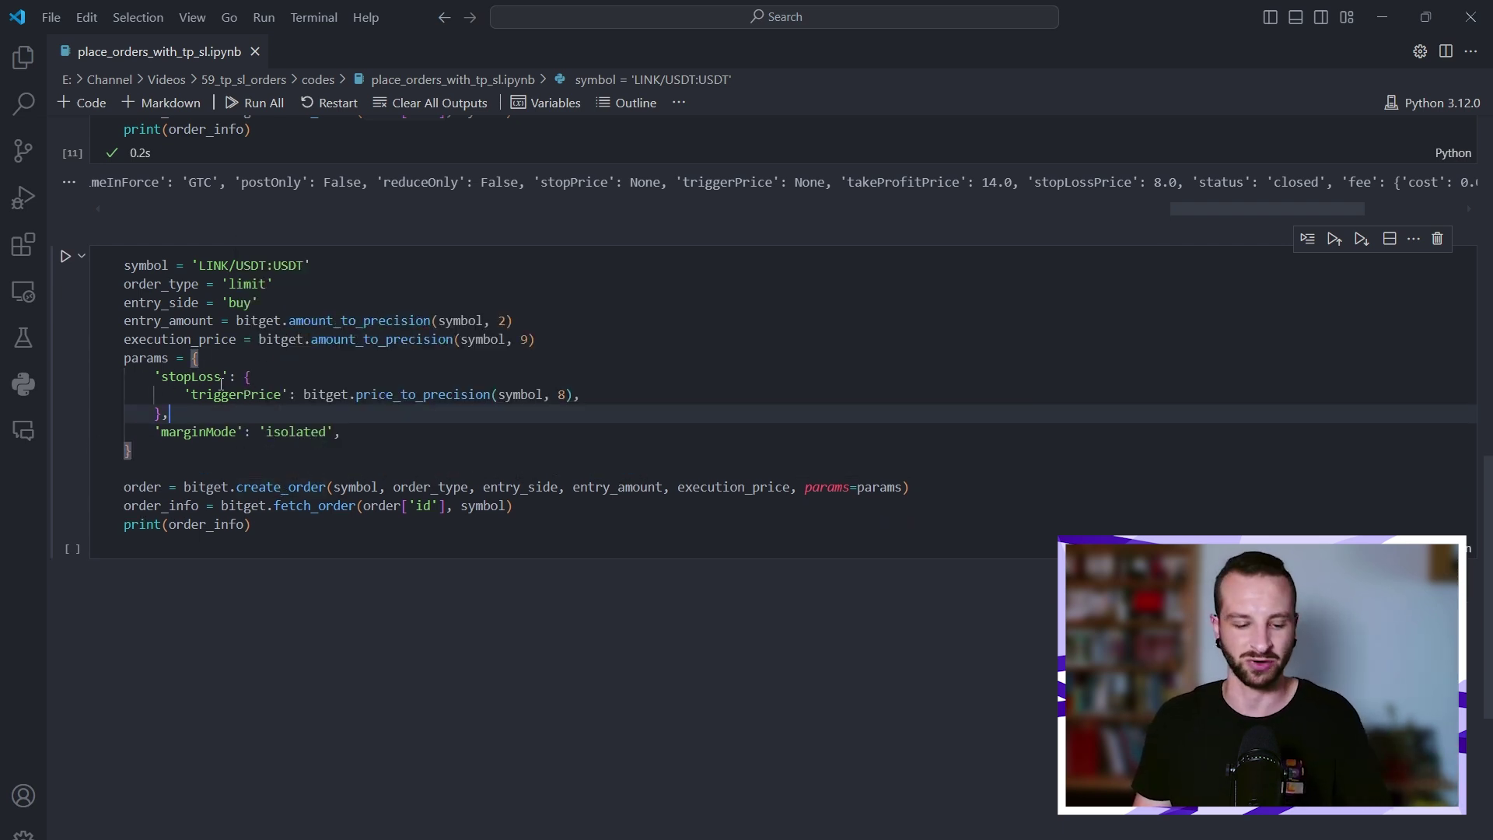
key("ctrl+z")
key("ctrl+z")
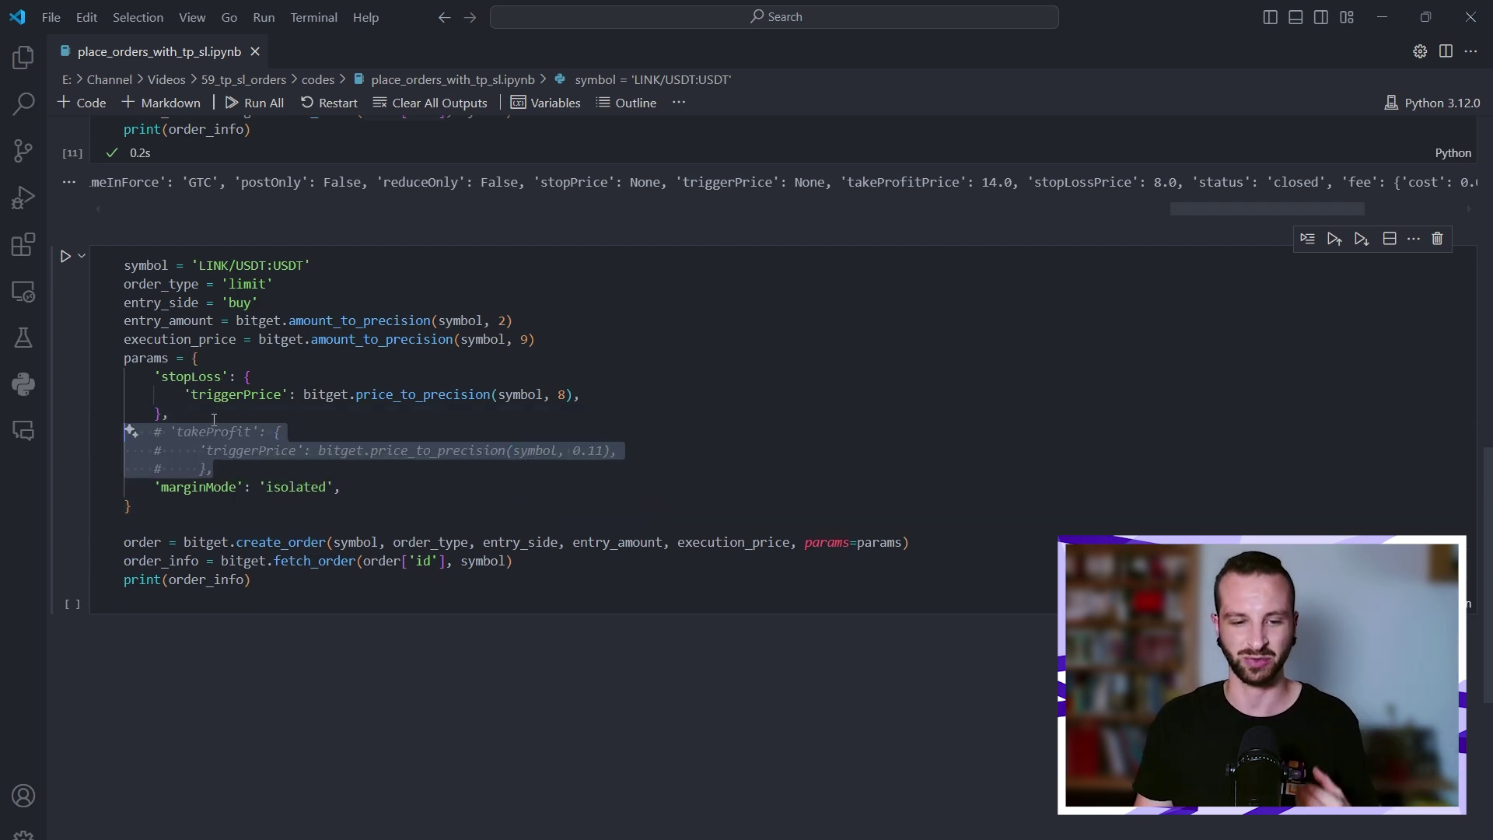
left_click_drag(343, 487, 172, 487)
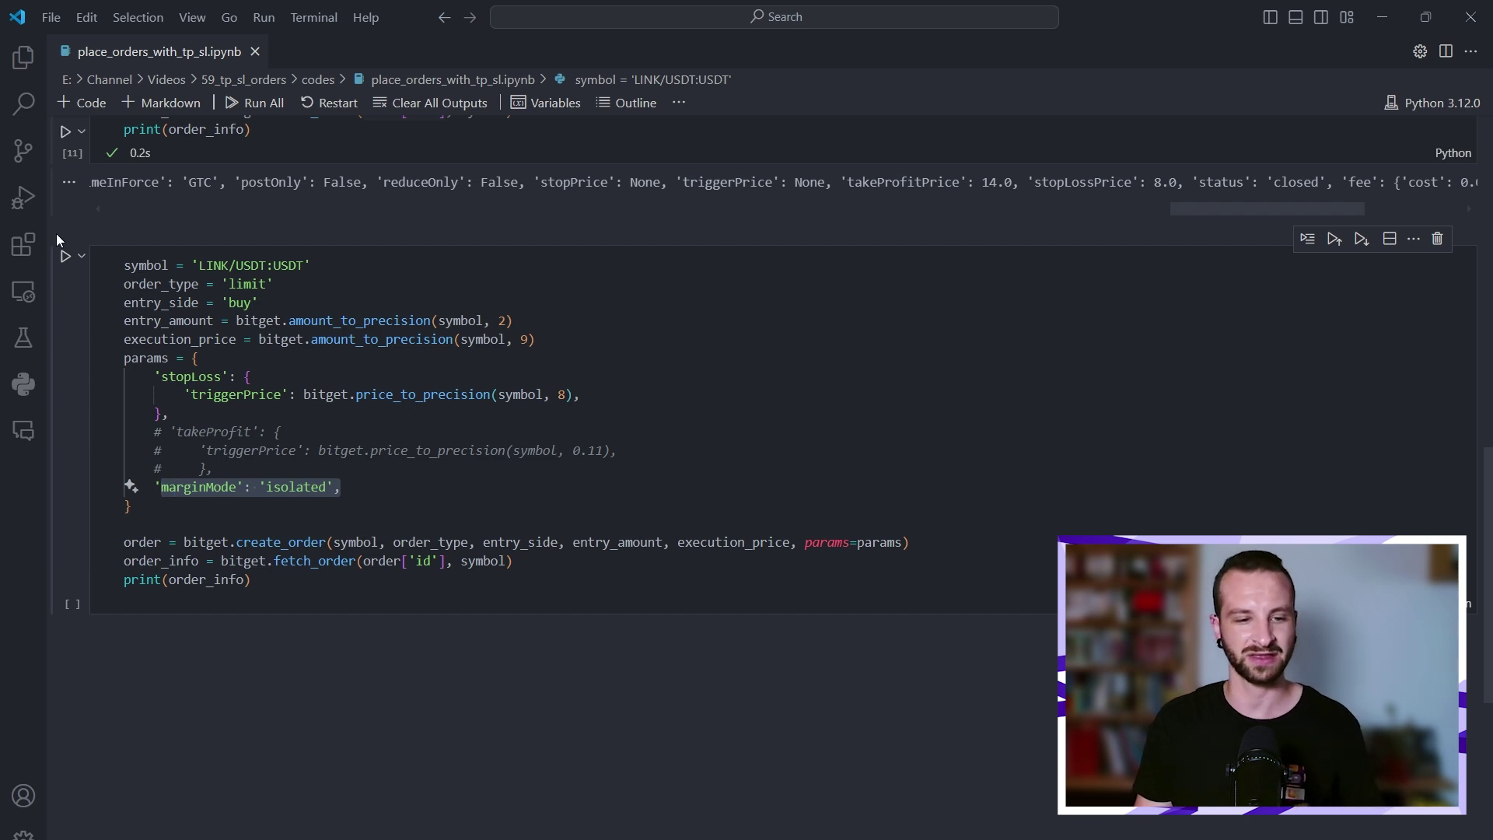
left_click(67, 257)
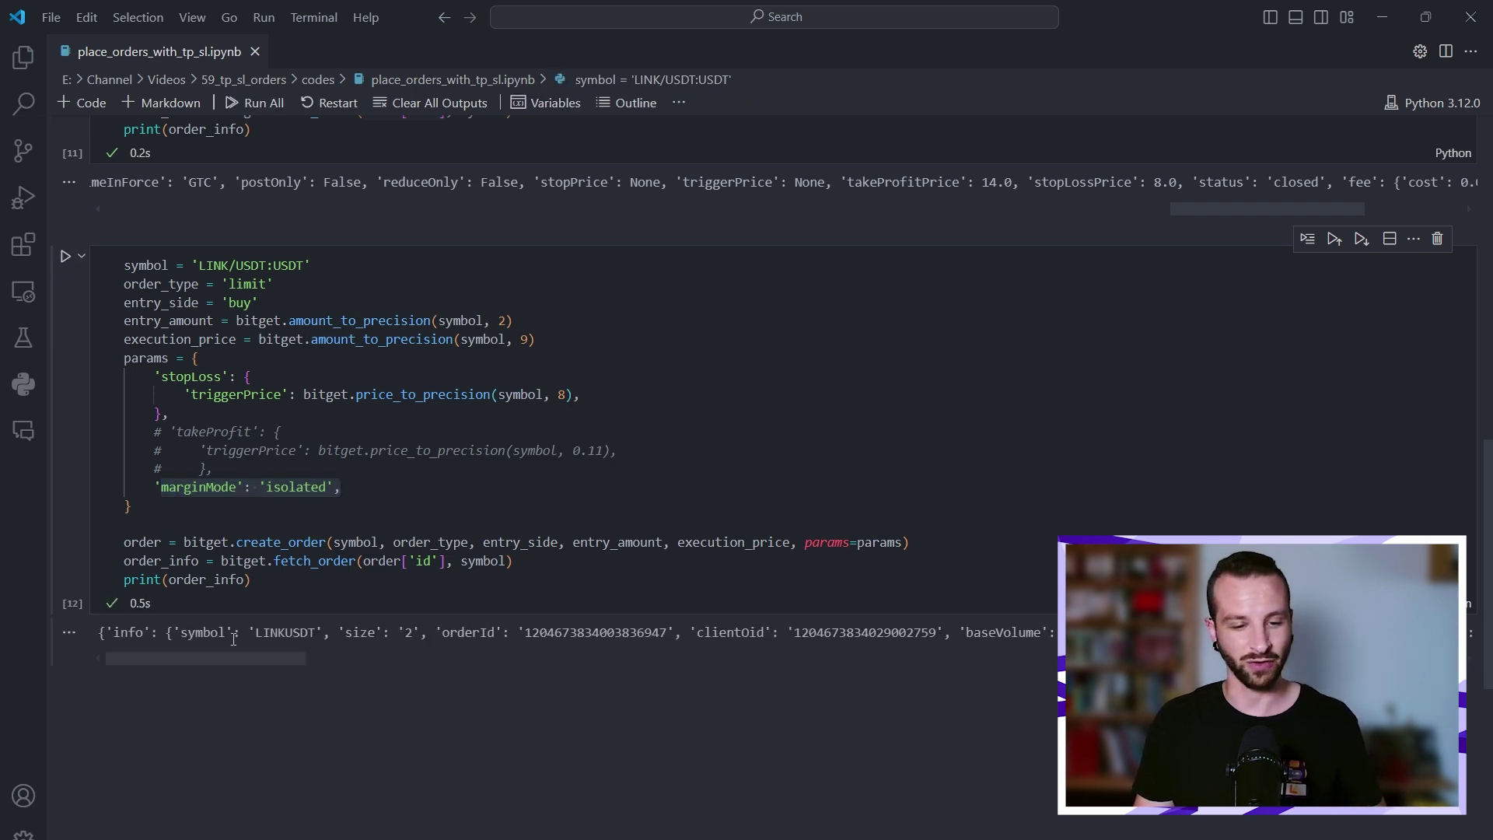
Confirm Bitget lists an isolated 2 LINK limit long at 9.0, stop-loss 8, with no TP/SL orders
key("alt+Tab")
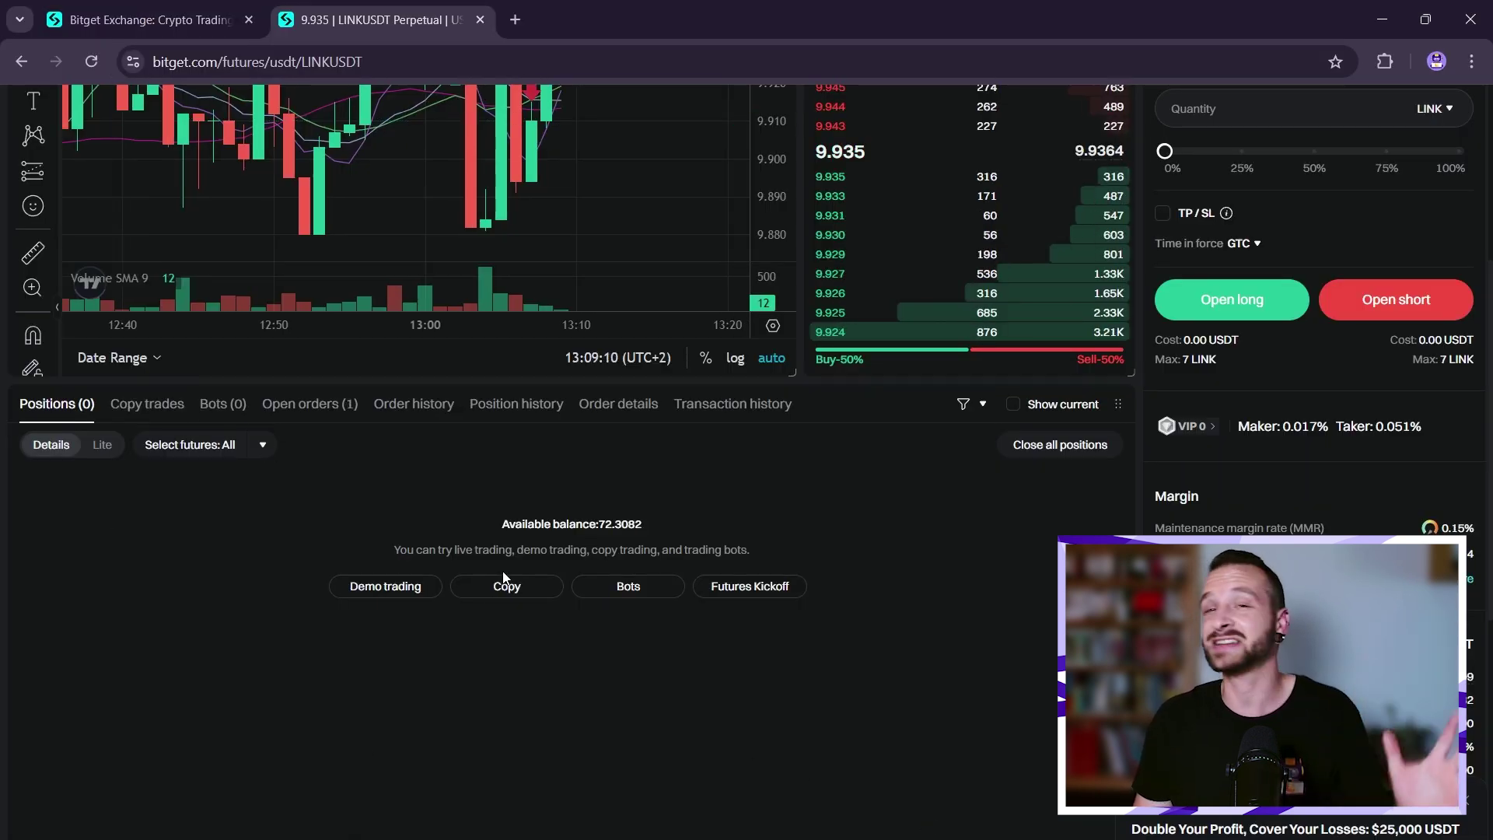
scroll(504, 576, "up", 1)
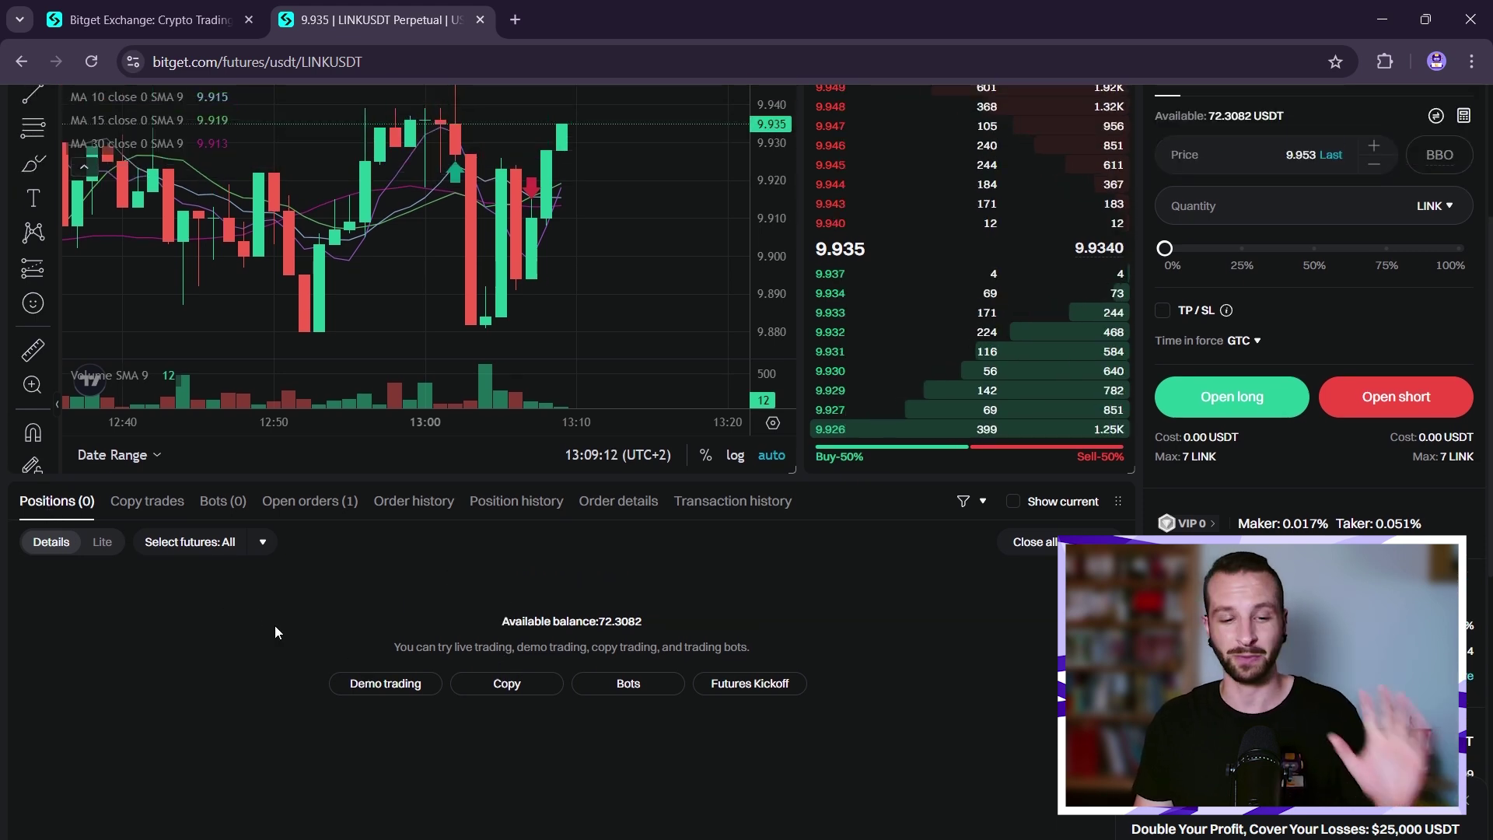
left_click(309, 500)
scroll(327, 702, "down", 1)
scroll(327, 703, "down", 1)
scroll(249, 578, "up", 1)
scroll(248, 578, "up", 1)
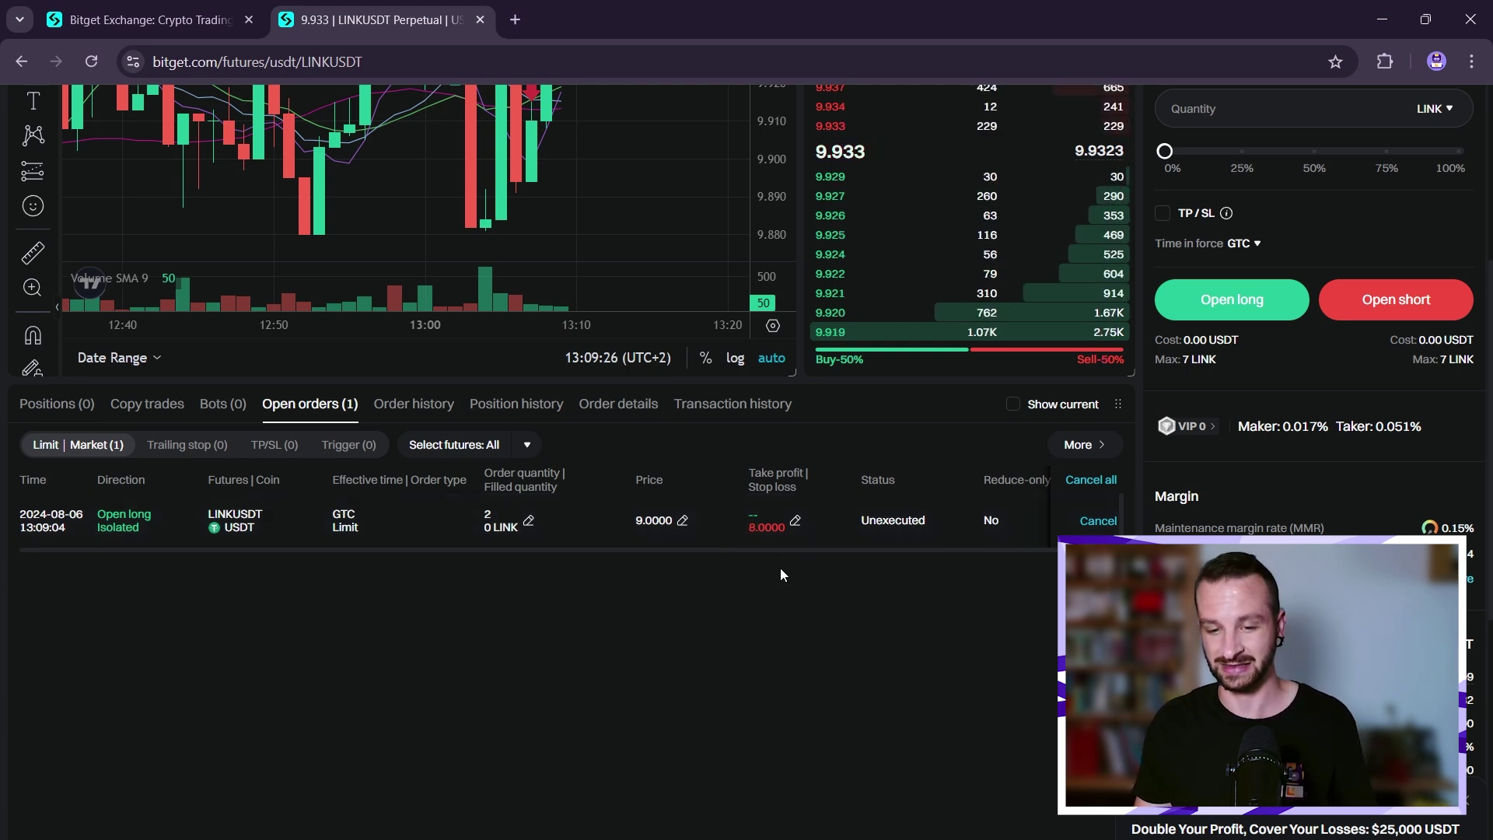
left_click(274, 445)
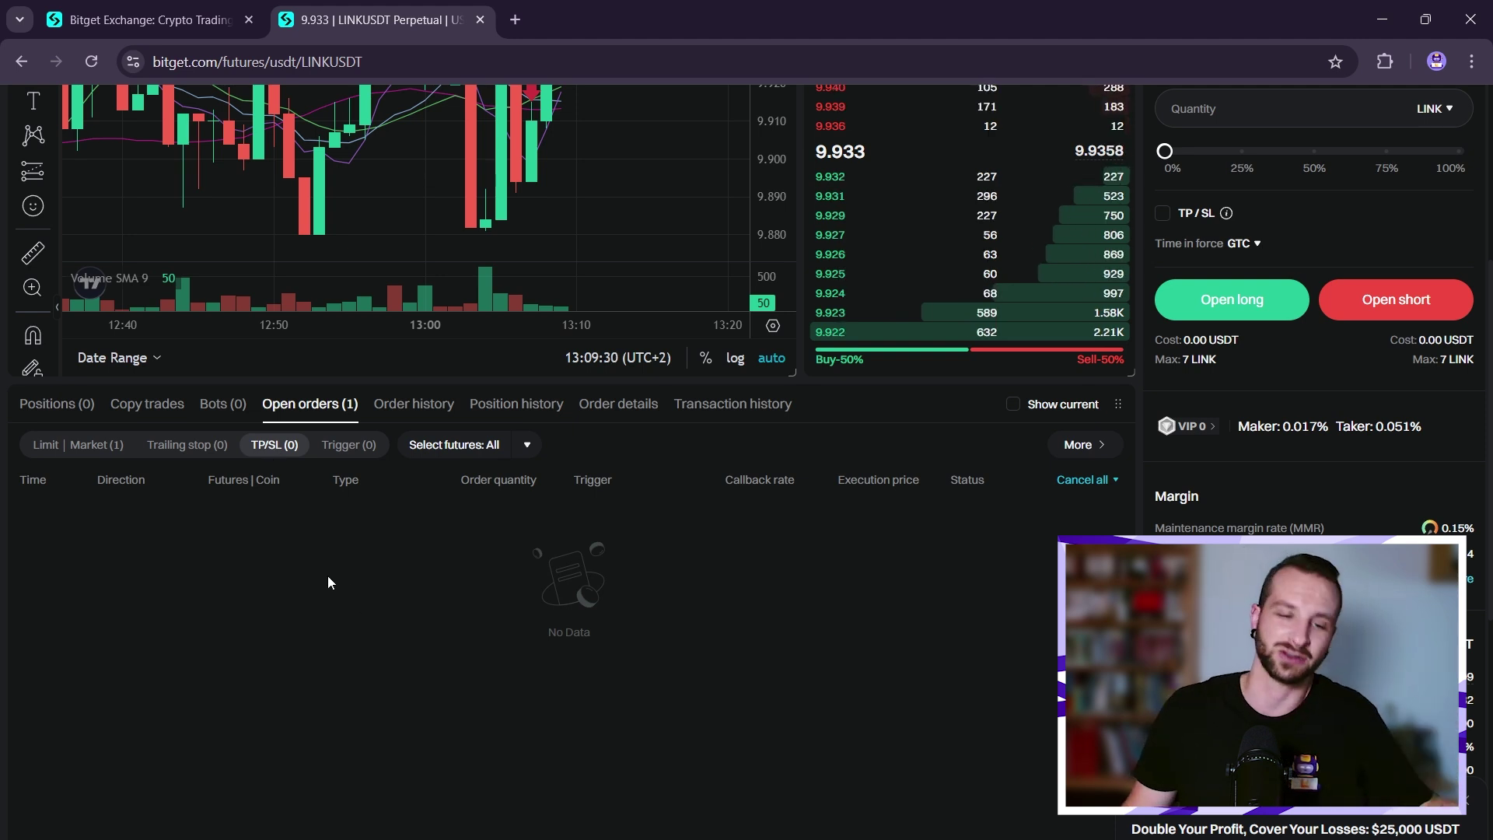
left_click(77, 445)
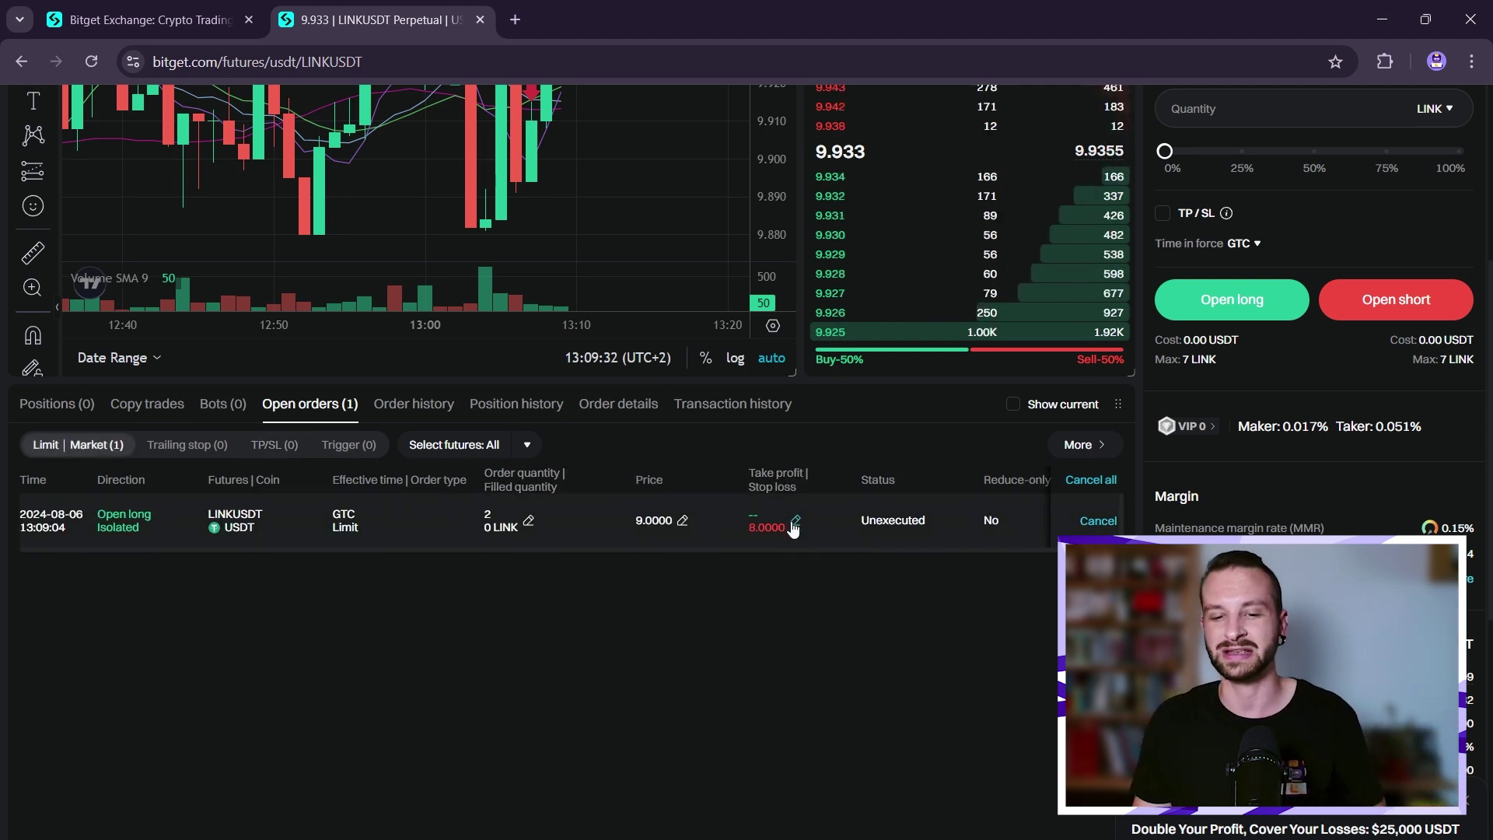